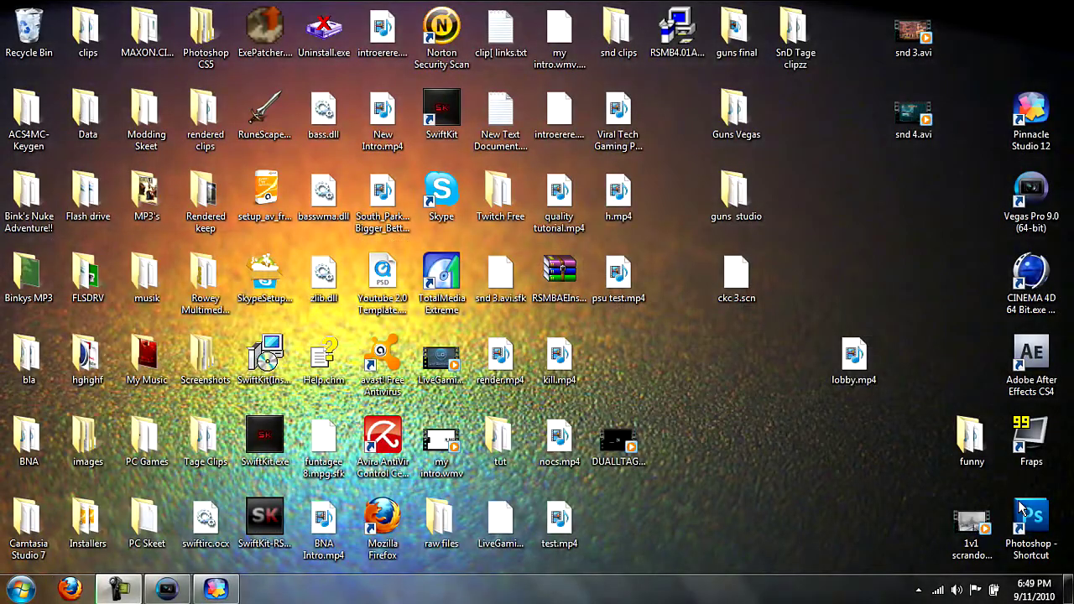
# Bring Pinnacle Studio back up and open the Capture view for a video source
pyautogui.moveTo(762, 461); pyautogui.dragTo(681, 411)
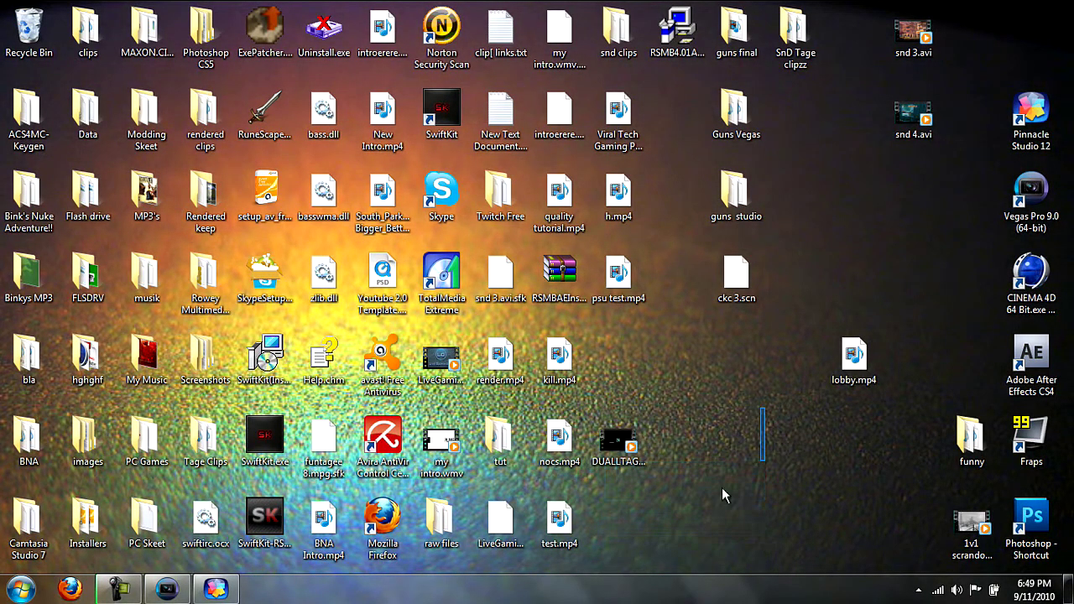
pyautogui.moveTo(724, 496); pyautogui.dragTo(668, 533)
pyautogui.click(215, 589)
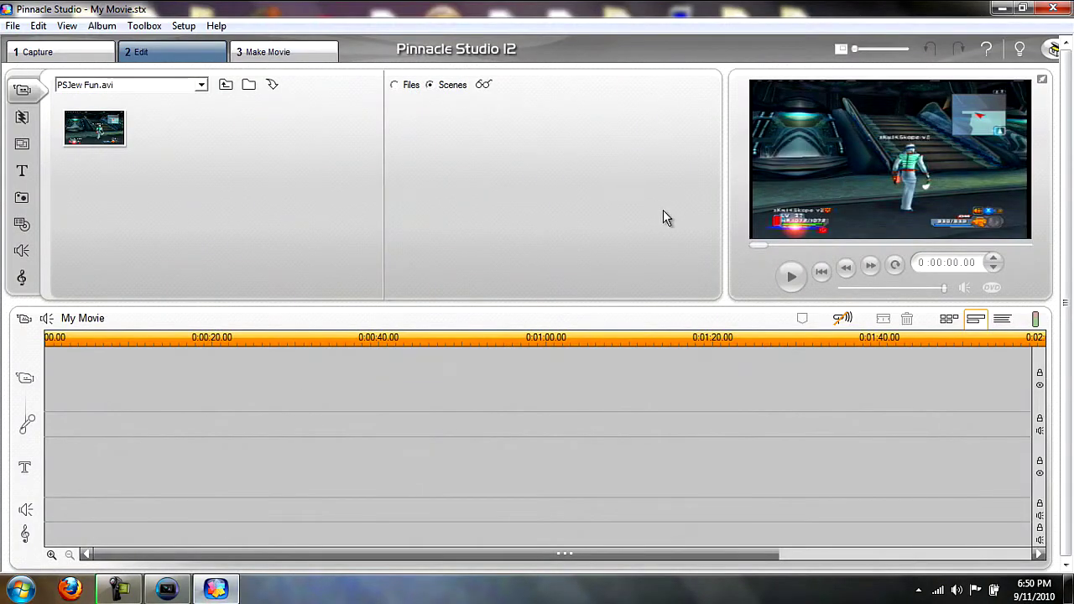
pyautogui.click(76, 48)
pyautogui.click(487, 219)
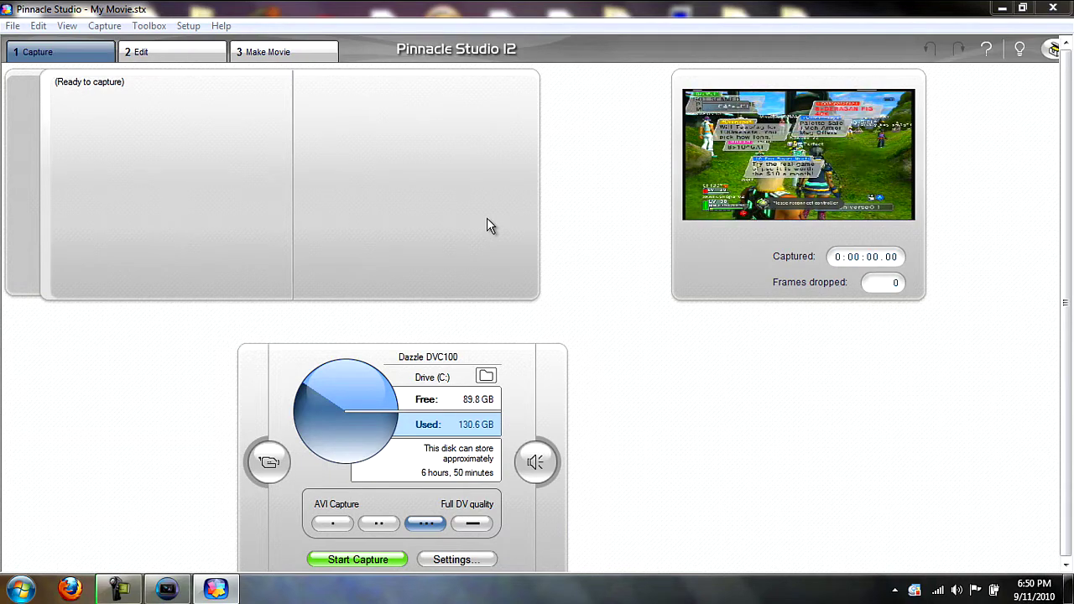
# Lower one video input slider to minimum and raise another to maximum
pyautogui.click(268, 462)
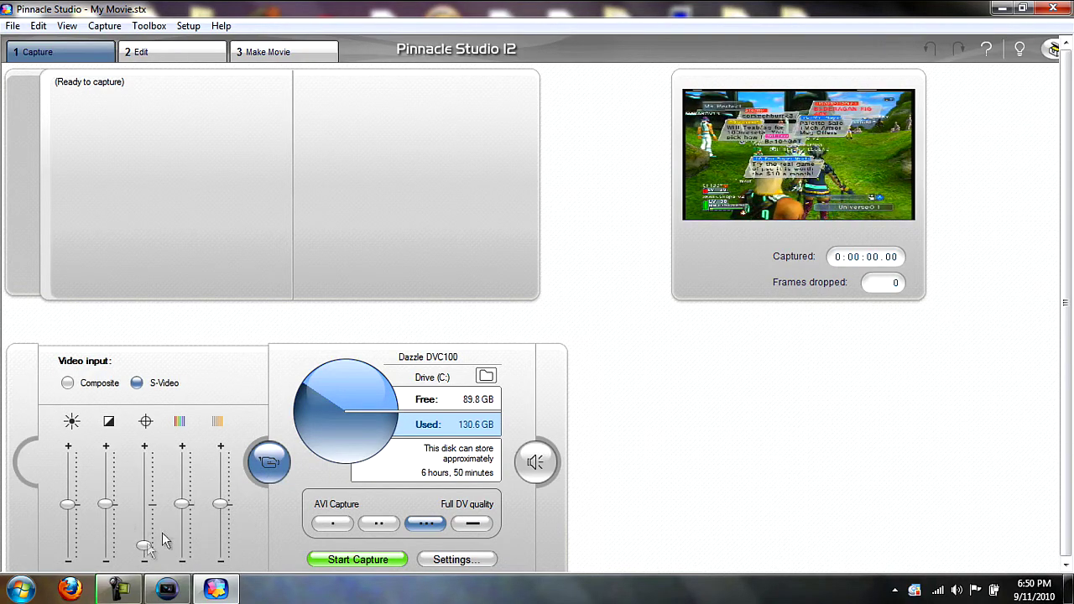
pyautogui.moveTo(145, 546); pyautogui.dragTo(144, 560)
pyautogui.moveTo(221, 506); pyautogui.dragTo(223, 400)
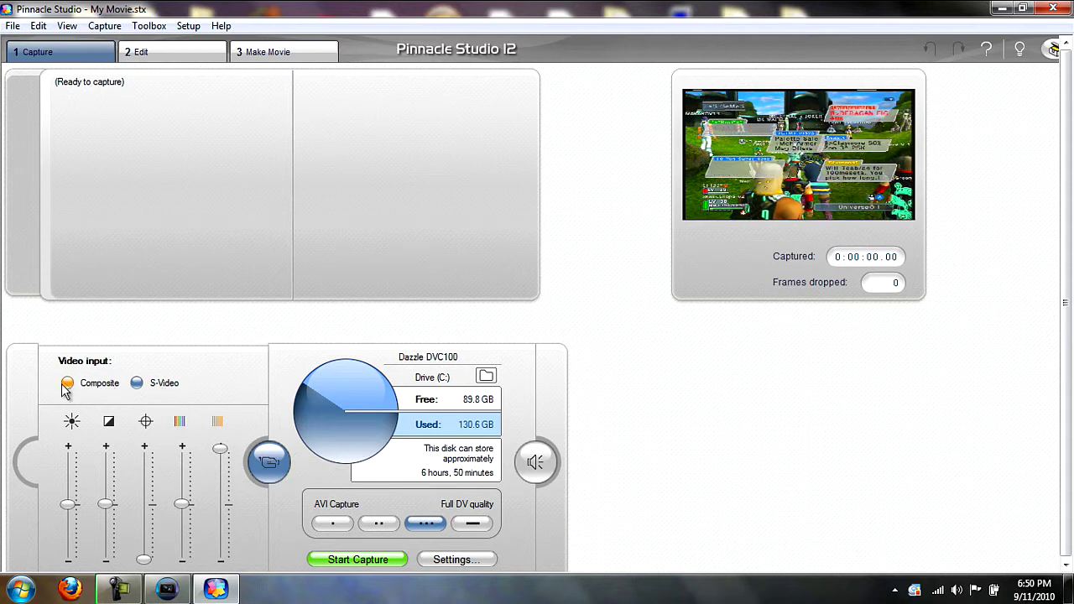
pyautogui.click(270, 461)
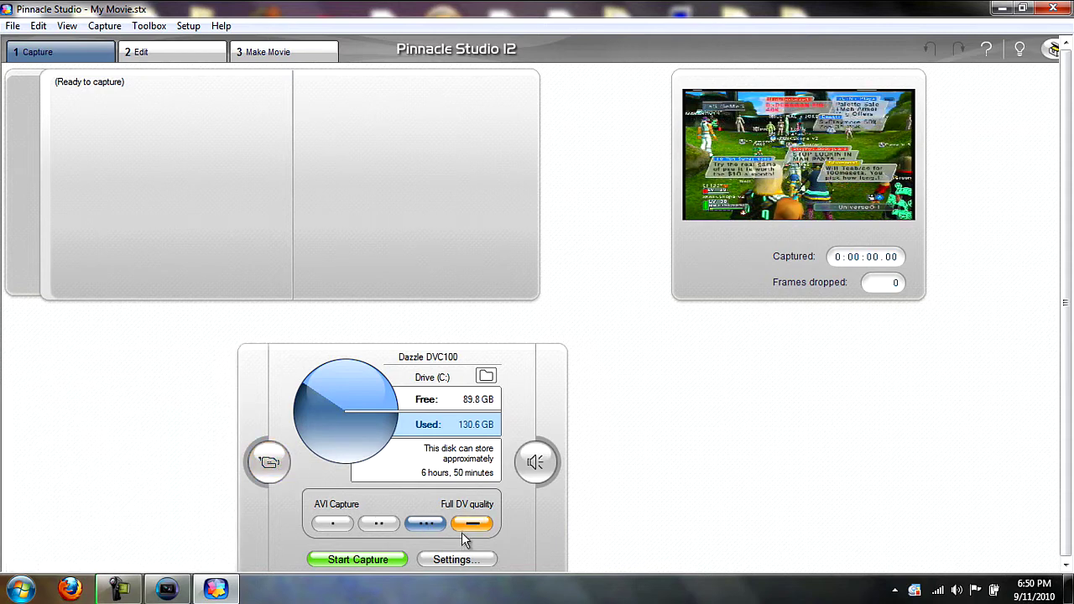
# In capture setup, keep the capture source at NTSC with a 16:9 aspect ratio
pyautogui.click(458, 559)
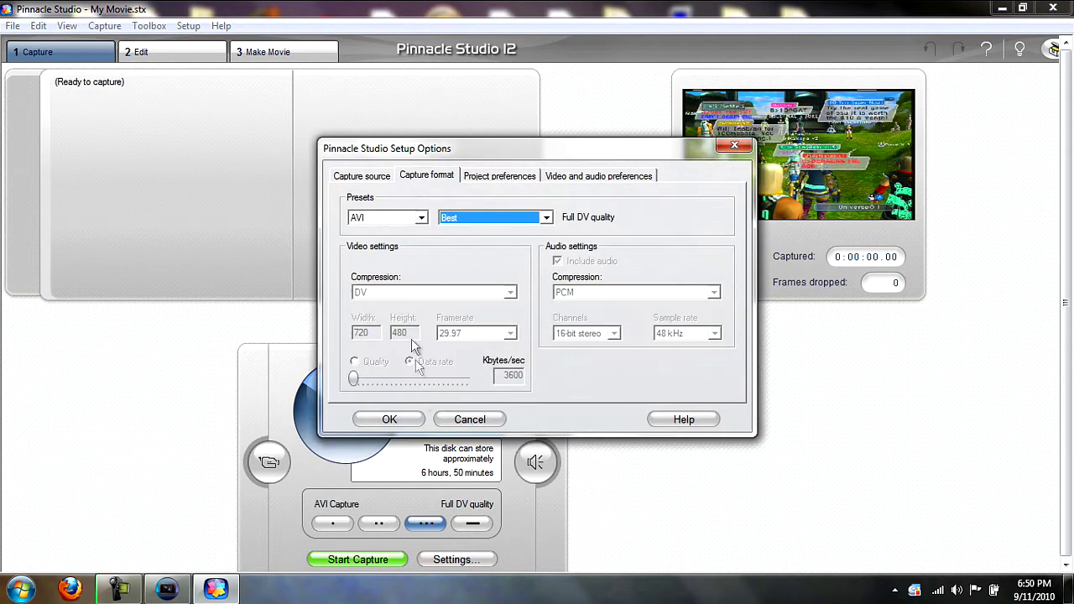
pyautogui.click(368, 178)
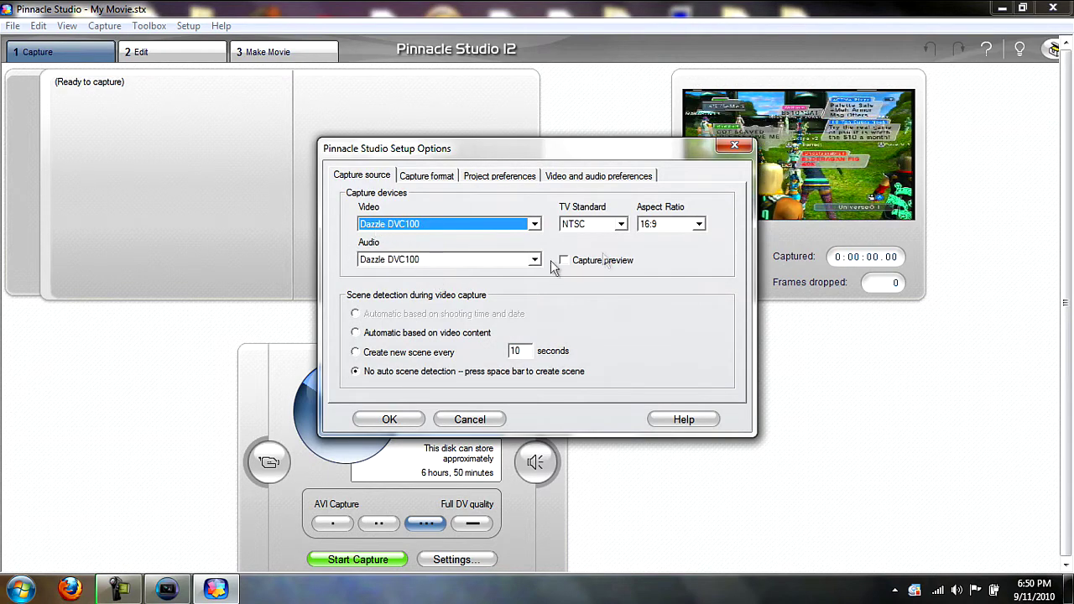
pyautogui.click(621, 225)
pyautogui.click(610, 239)
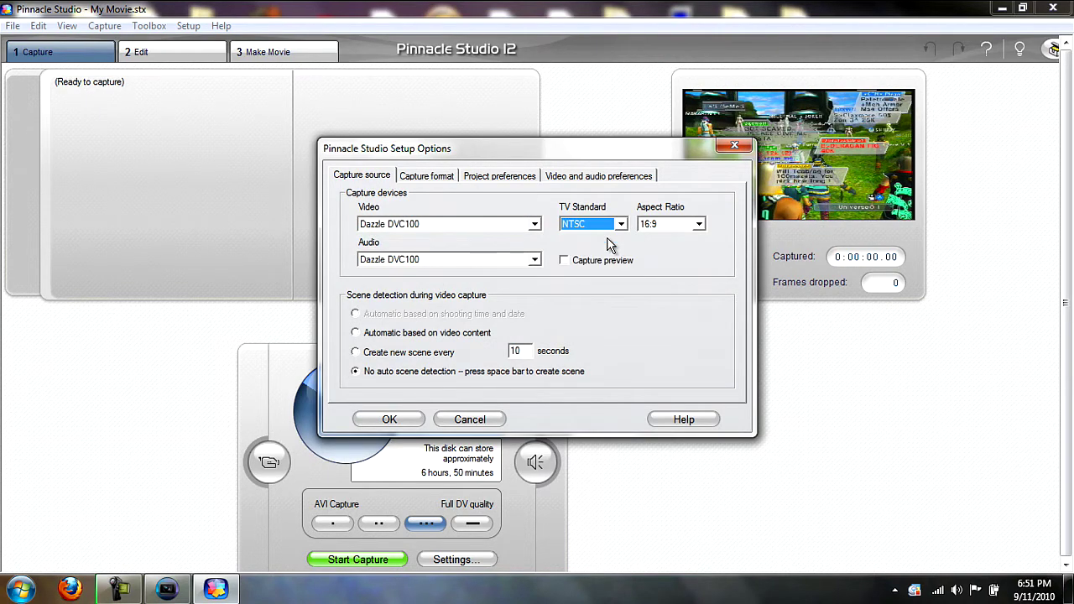
pyautogui.click(612, 225)
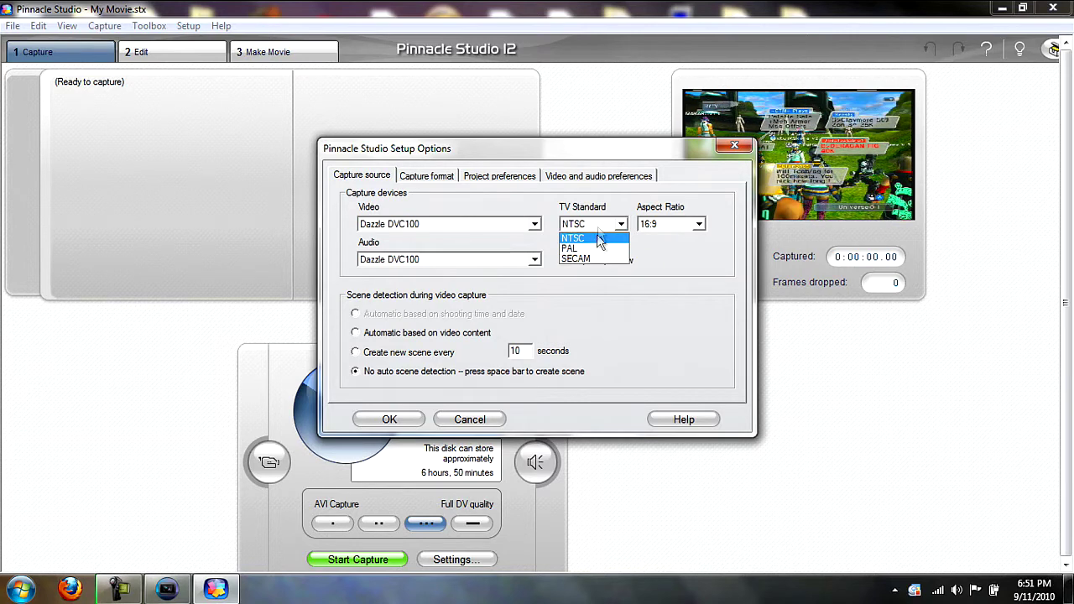
pyautogui.click(601, 238)
pyautogui.click(698, 223)
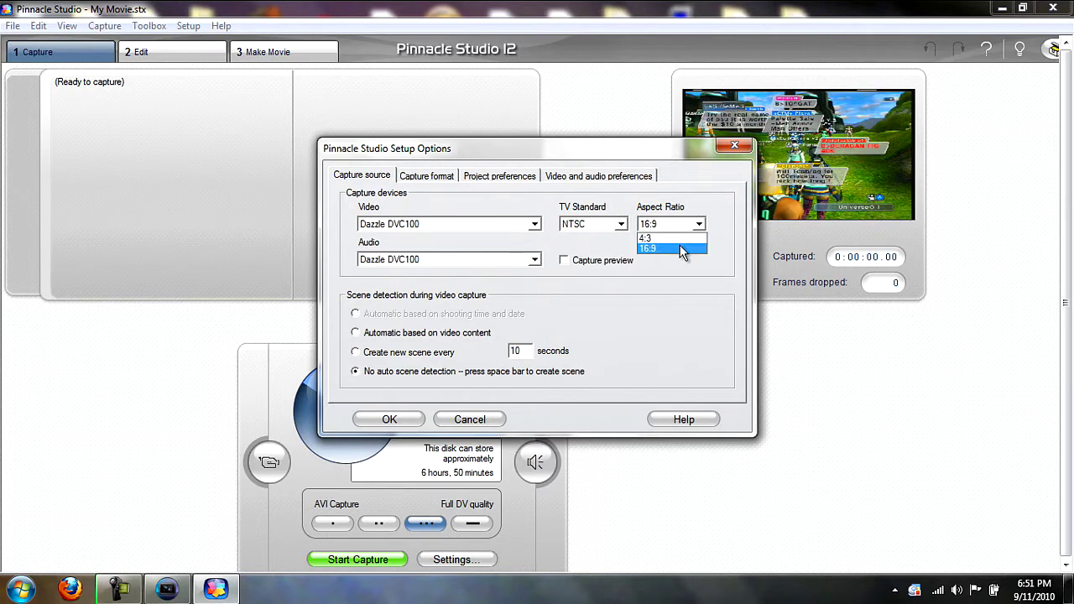
pyautogui.click(682, 249)
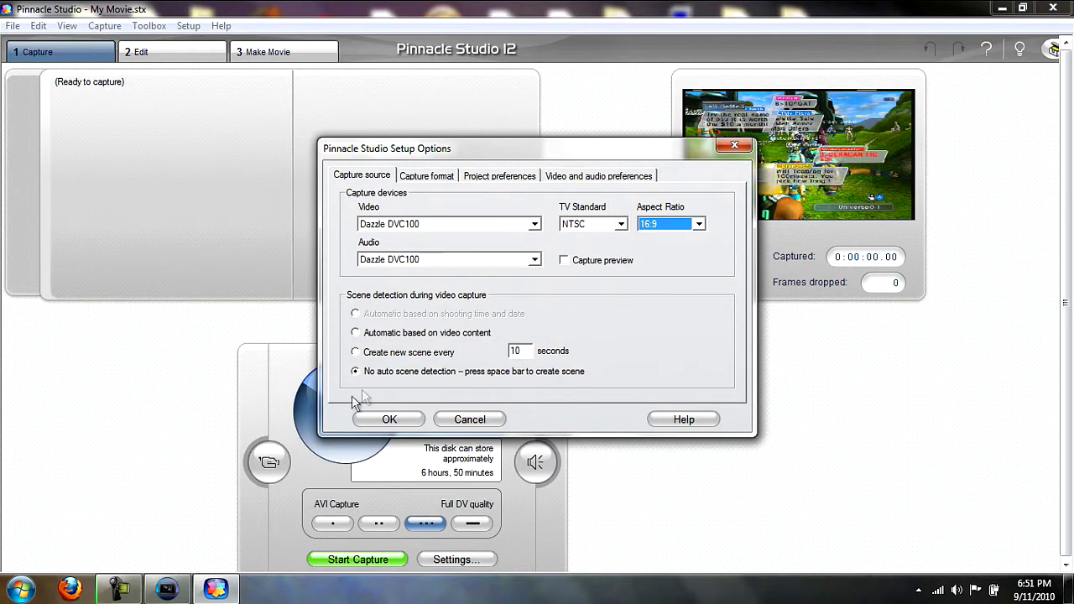
# Keep AVI capture format, try Custom quality with DV compression, then return to Best
pyautogui.click(426, 176)
pyautogui.click(419, 218)
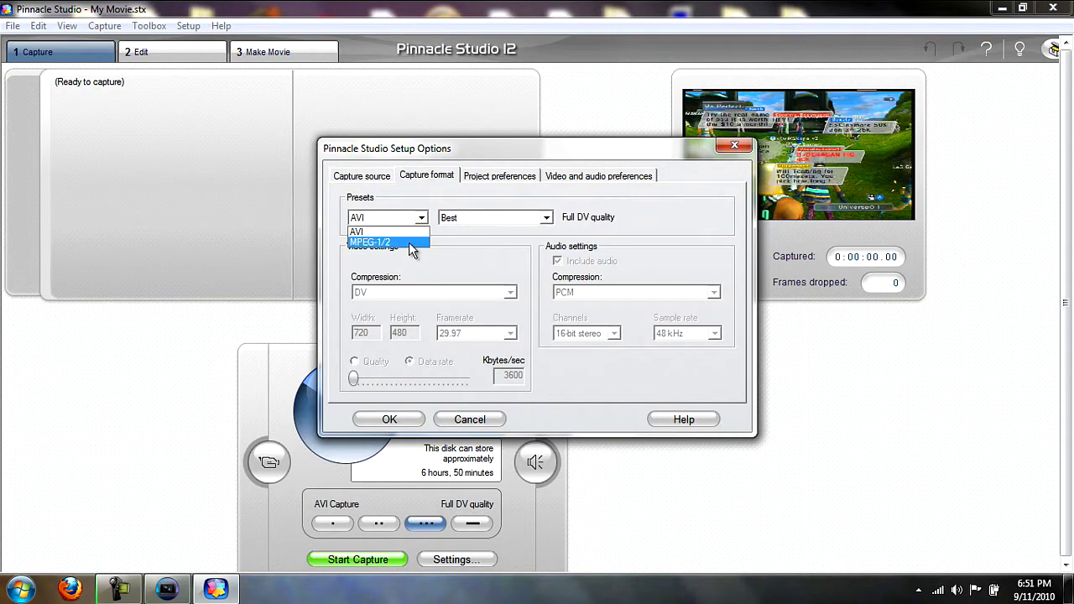
pyautogui.click(420, 218)
pyautogui.click(543, 218)
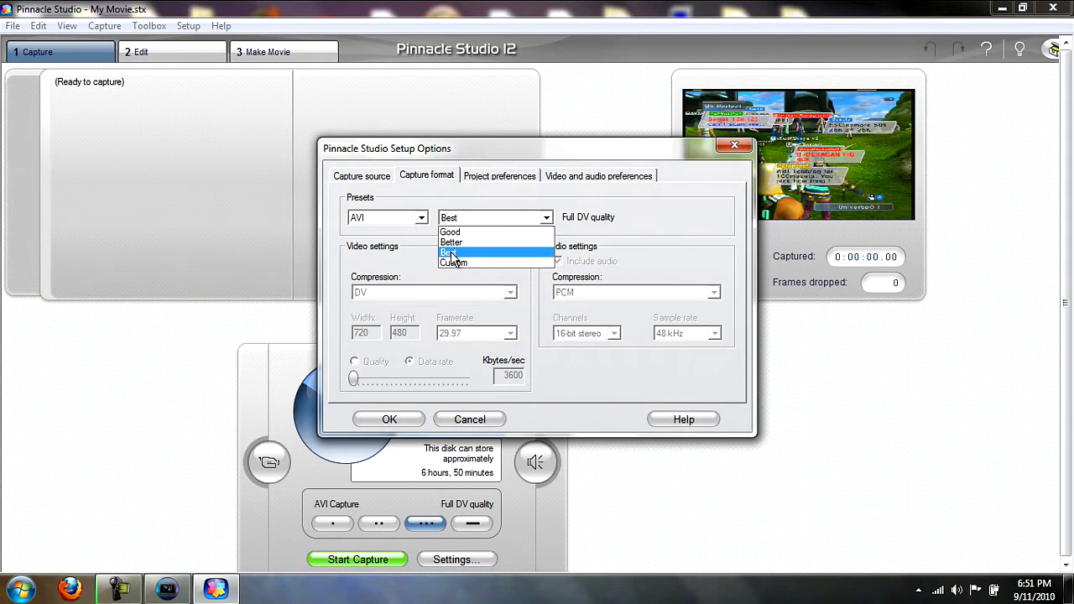
pyautogui.click(453, 254)
pyautogui.click(457, 220)
pyautogui.click(463, 262)
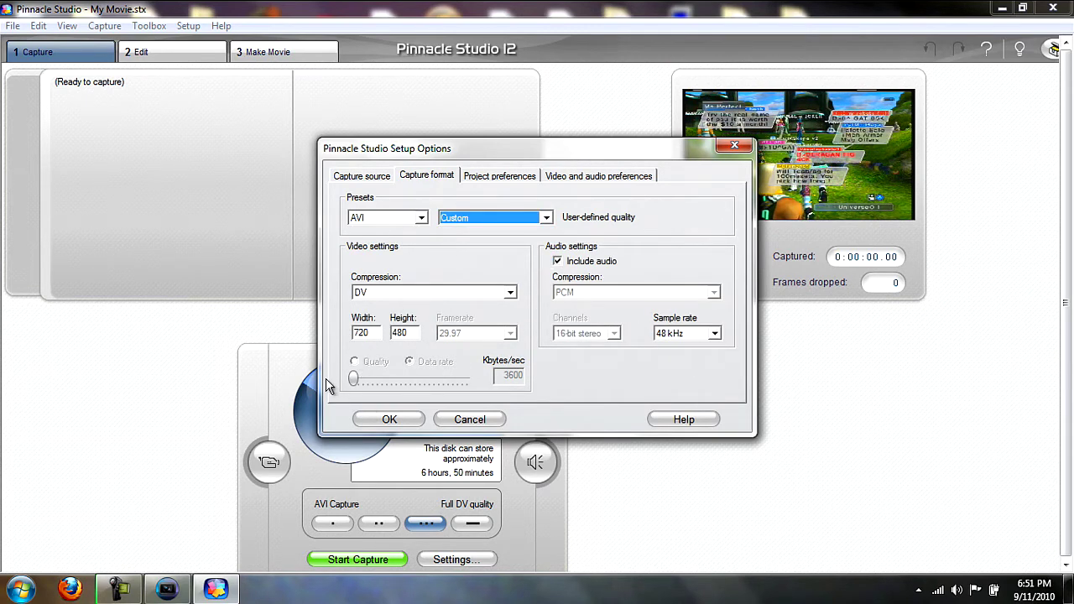
pyautogui.click(399, 292)
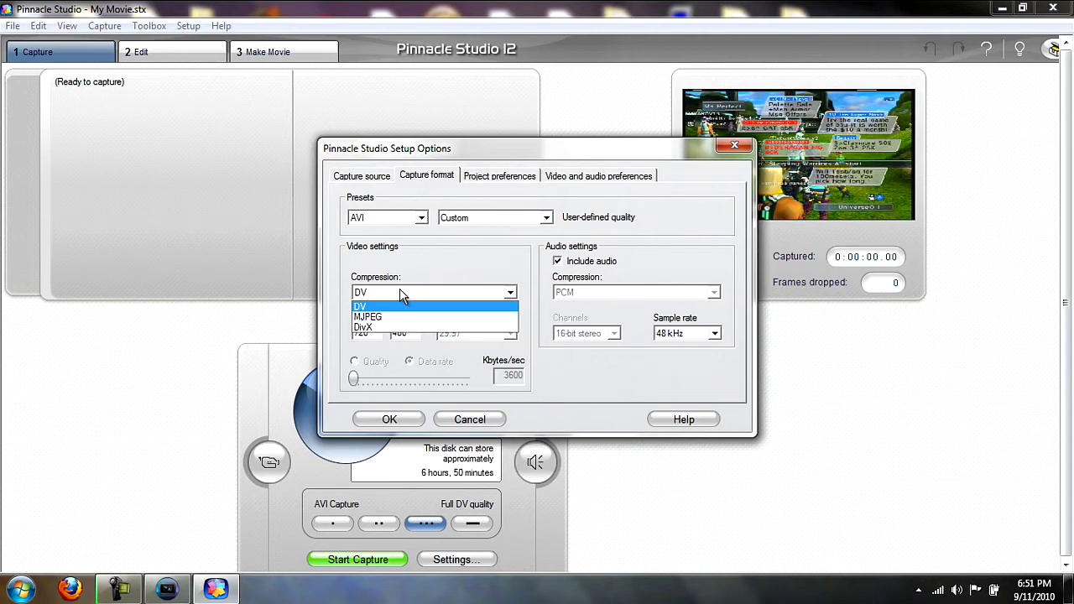
pyautogui.click(400, 292)
pyautogui.click(483, 220)
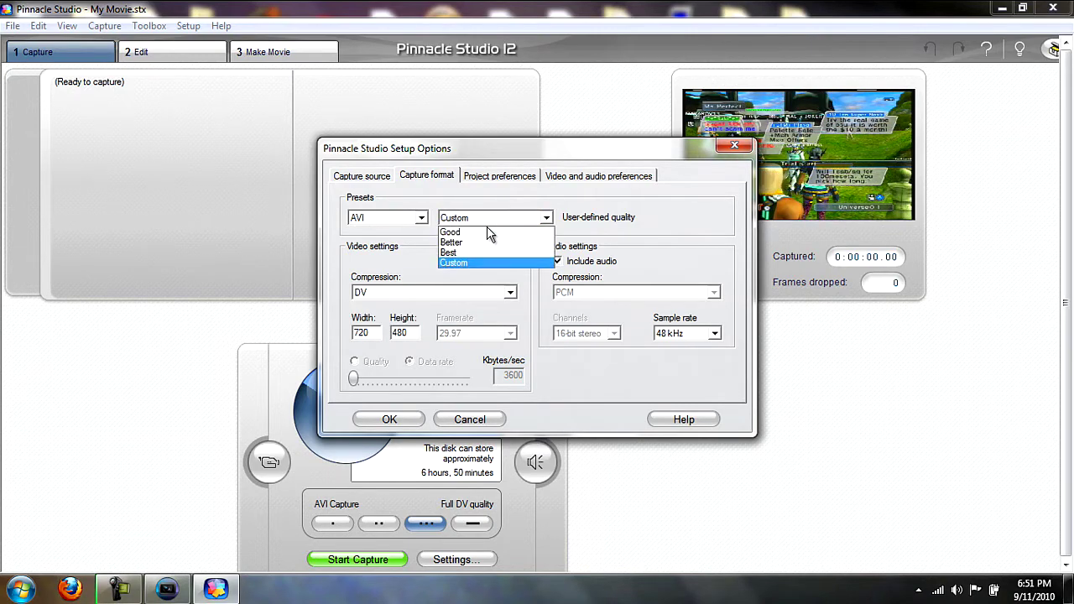
pyautogui.click(482, 253)
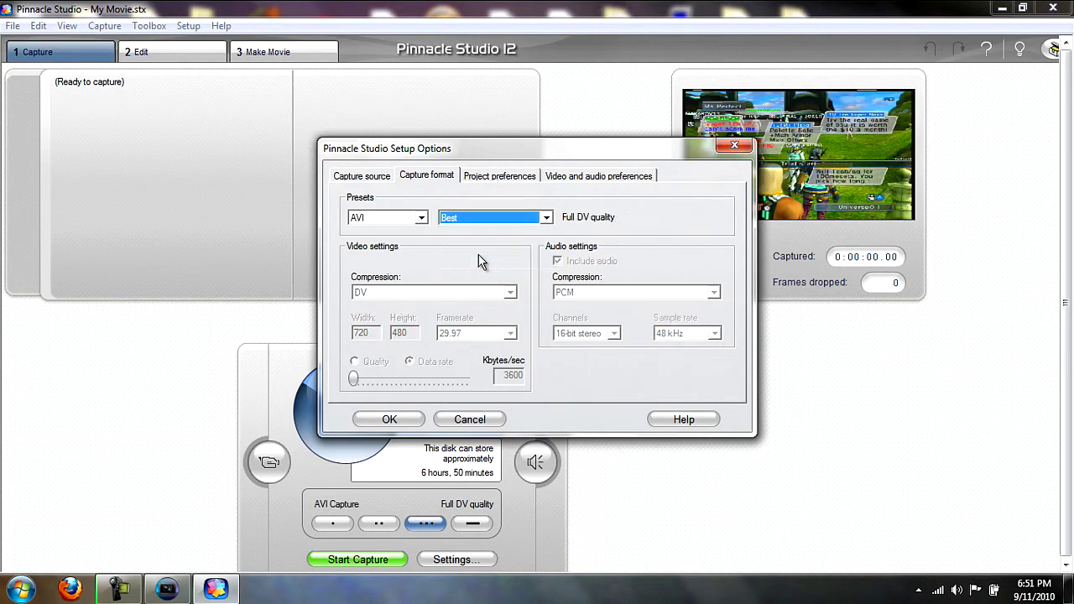
pyautogui.click(492, 182)
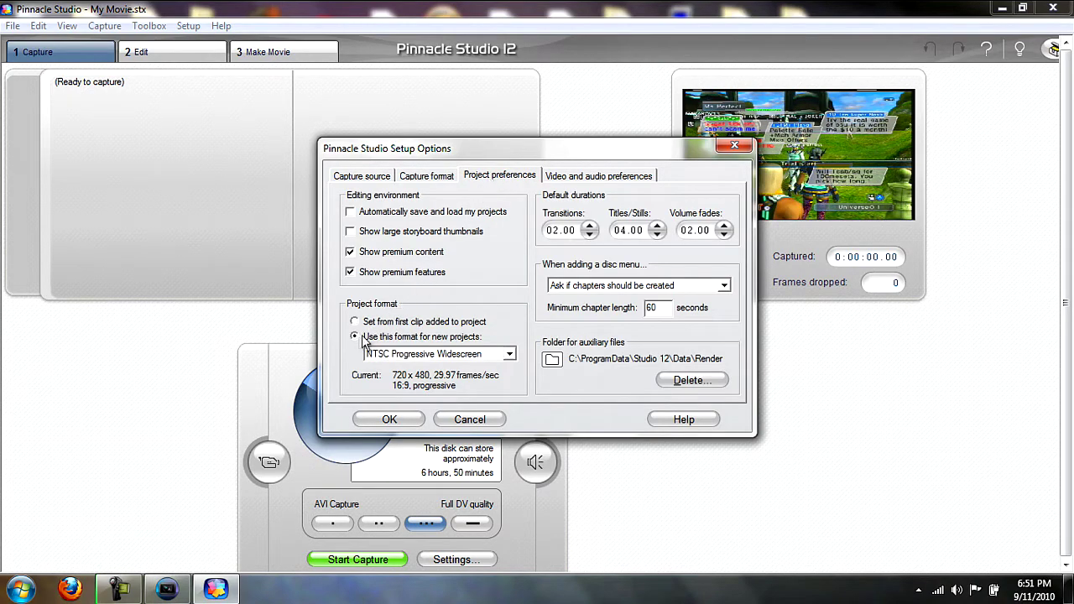
# Use NTSC Progressive Widescreen for new projects and MPEG-2 best-for-preview background rendering
pyautogui.click(452, 356)
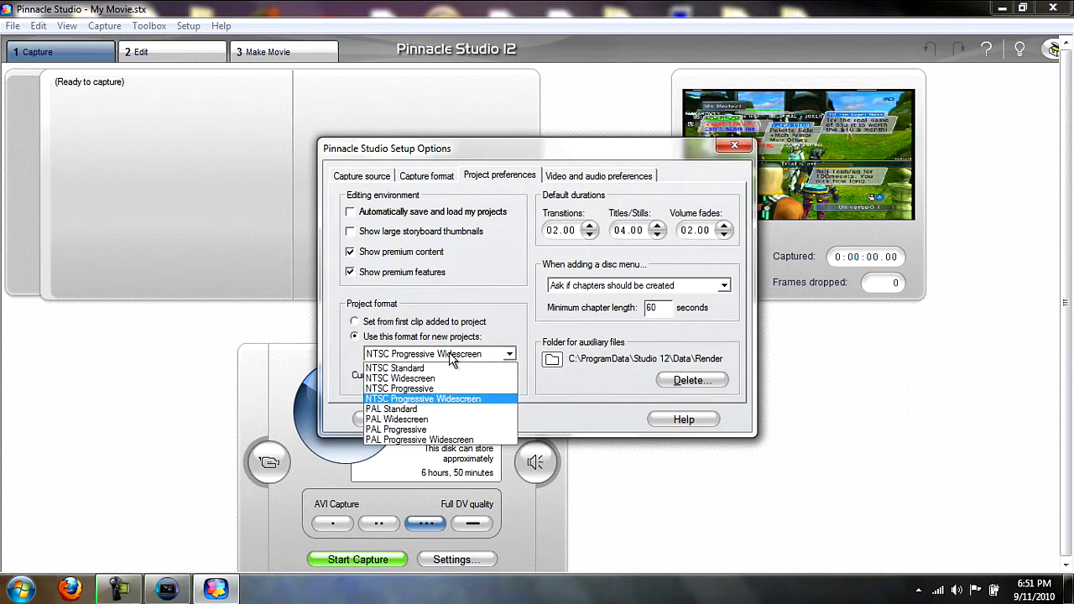
pyautogui.click(447, 402)
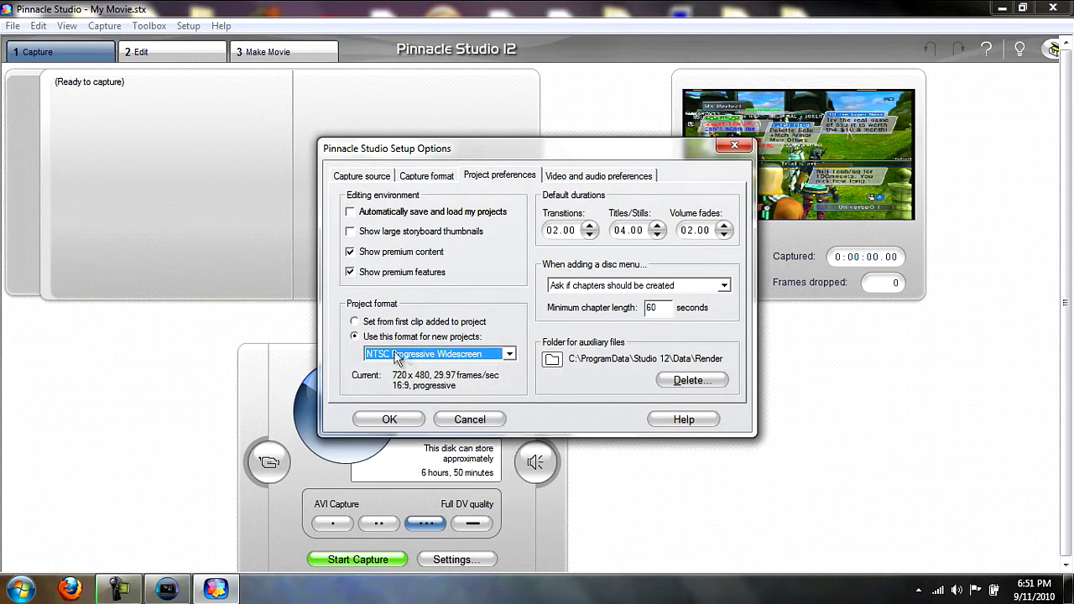
pyautogui.click(588, 182)
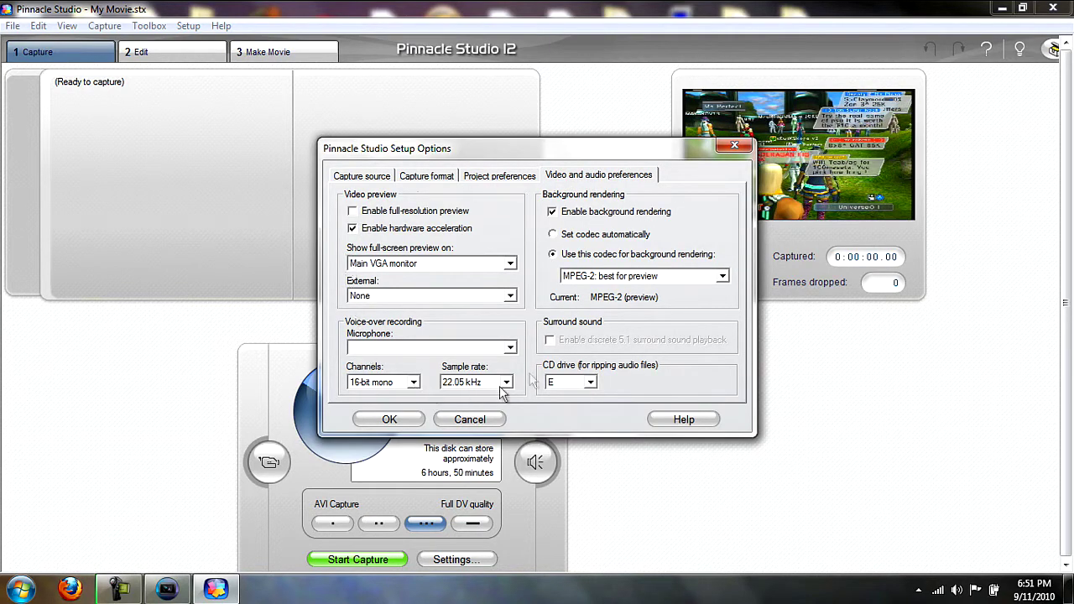
pyautogui.click(647, 276)
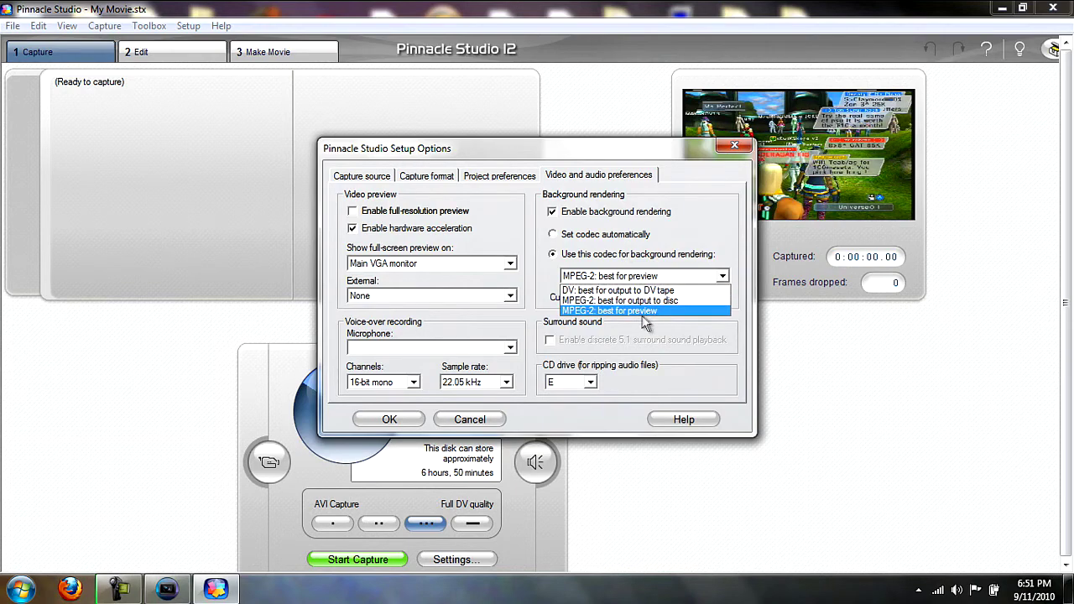
pyautogui.click(641, 310)
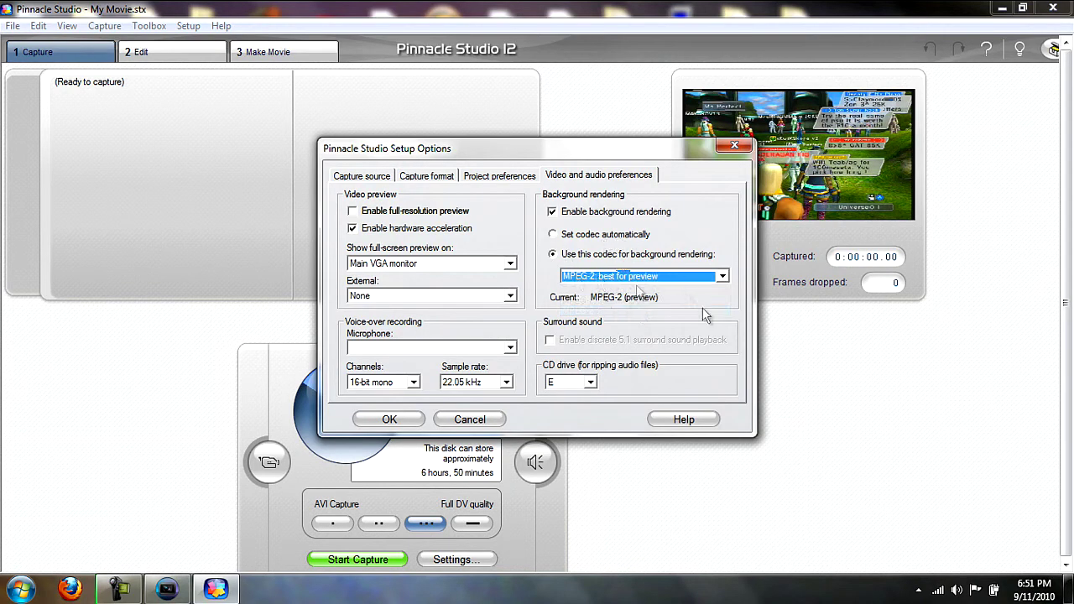
# Turn on capture preview and apply the setup options
pyautogui.click(383, 178)
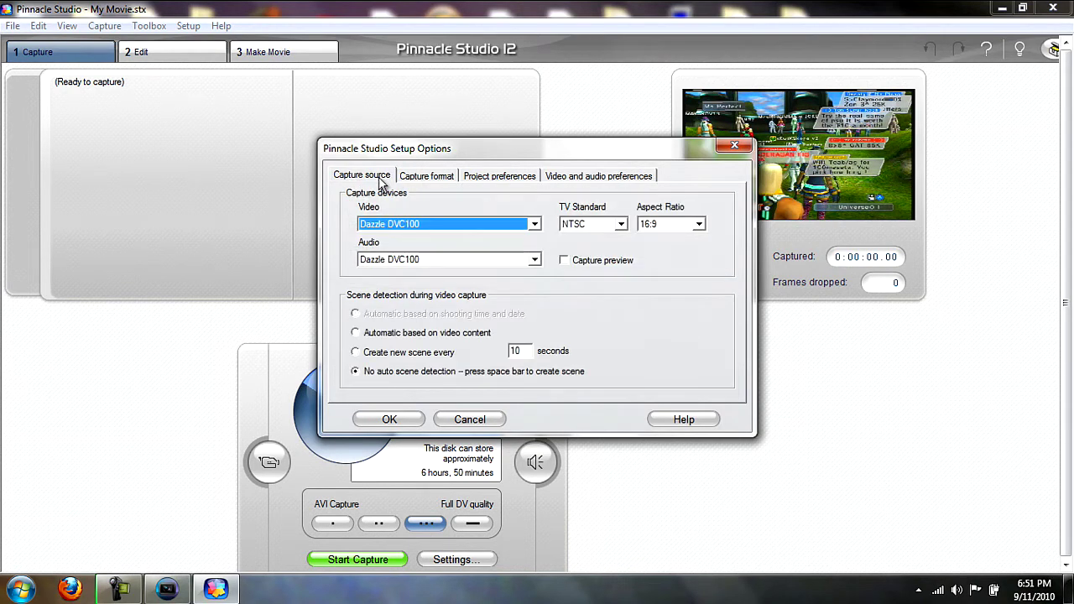
pyautogui.click(564, 261)
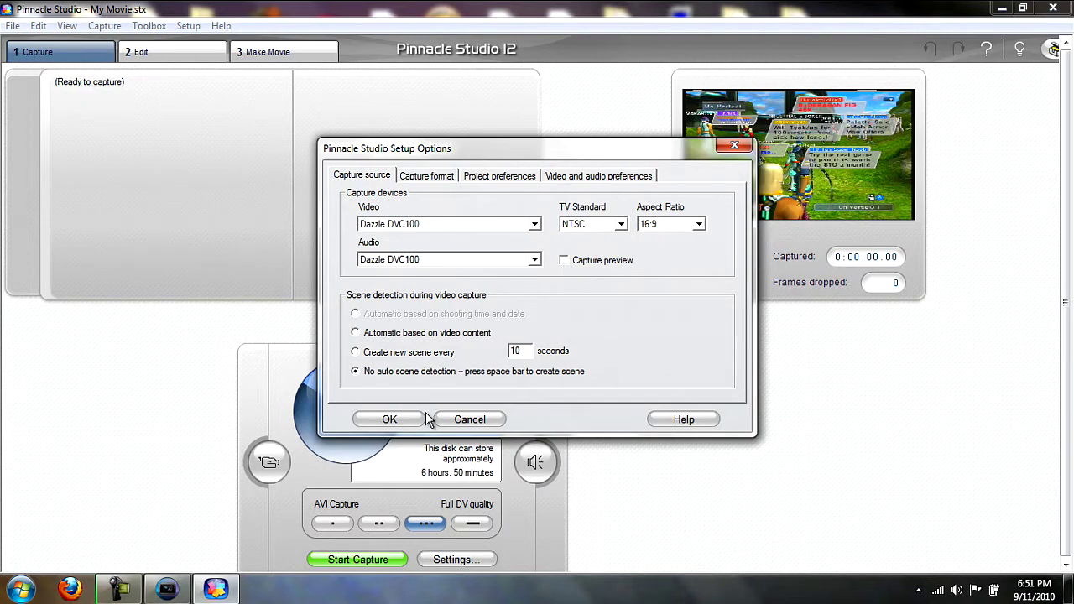
pyautogui.click(389, 419)
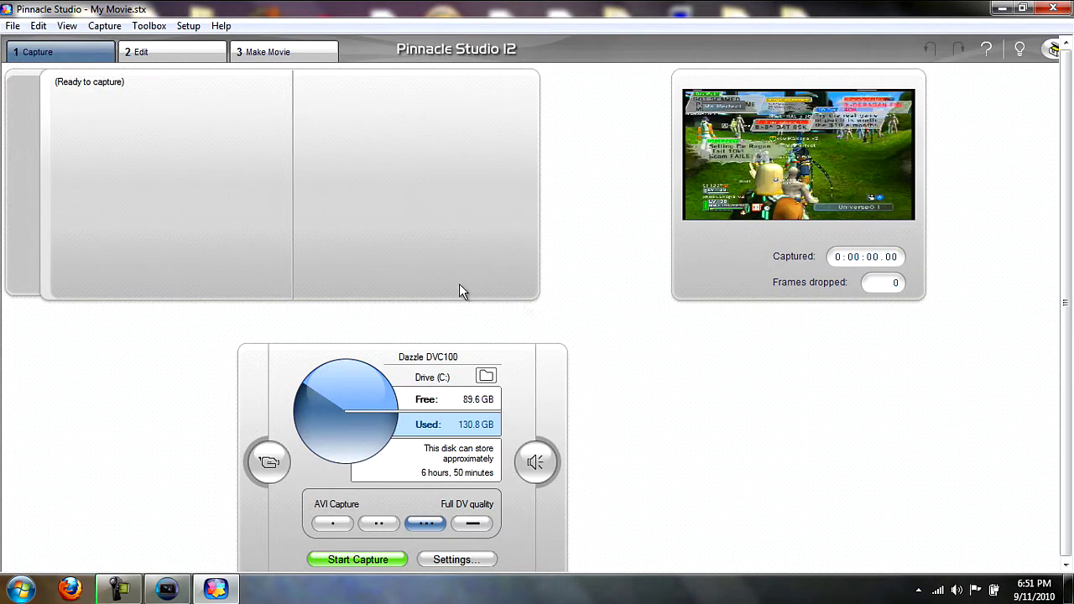
# Close Pinnacle Studio and, in Vegas, enlarge the timeline and narrow the preview pane
pyautogui.click(1059, 10)
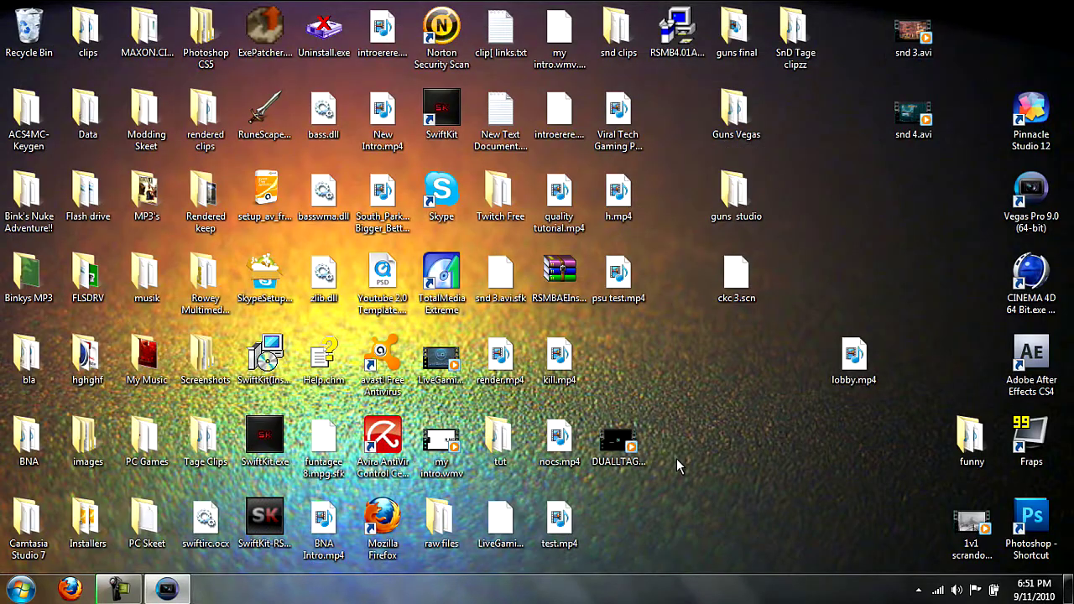
pyautogui.click(167, 590)
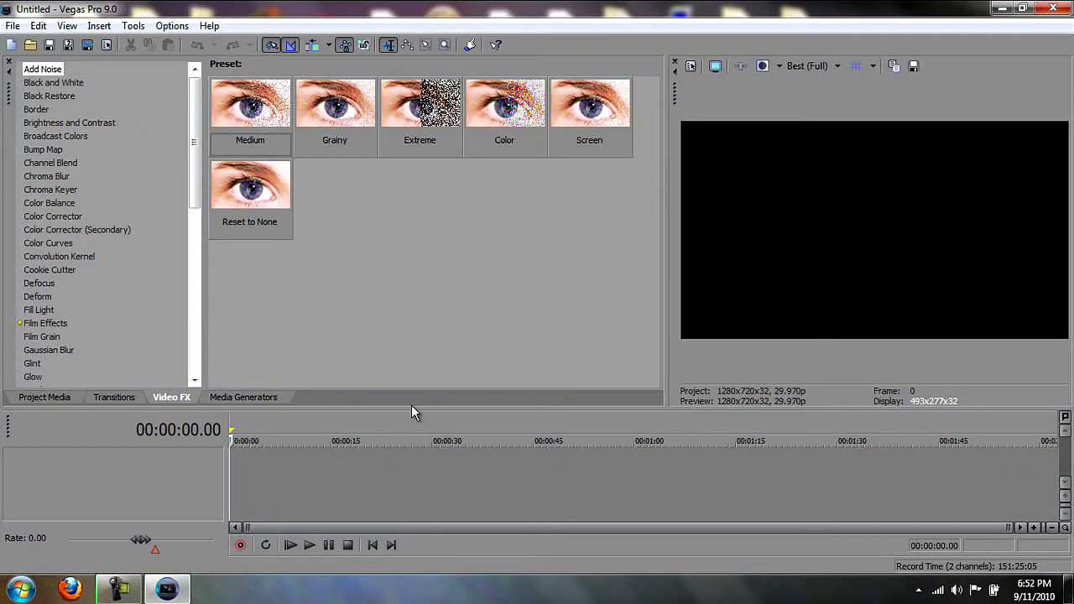
pyautogui.moveTo(407, 409); pyautogui.dragTo(441, 281)
pyautogui.moveTo(669, 232); pyautogui.dragTo(579, 231)
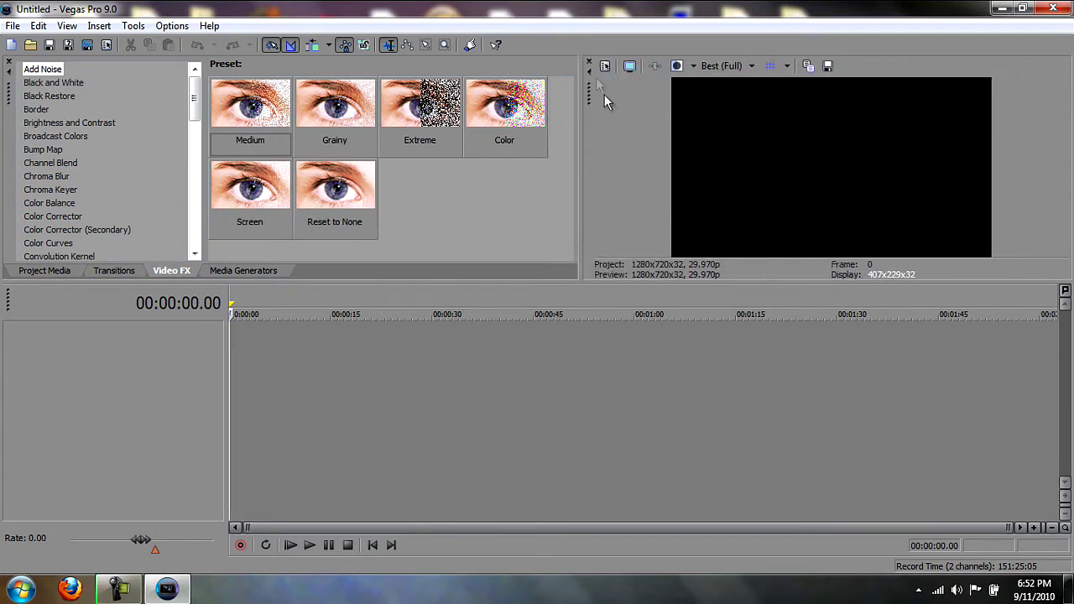
# Save the project video settings as a new template named 'x'
pyautogui.click(604, 66)
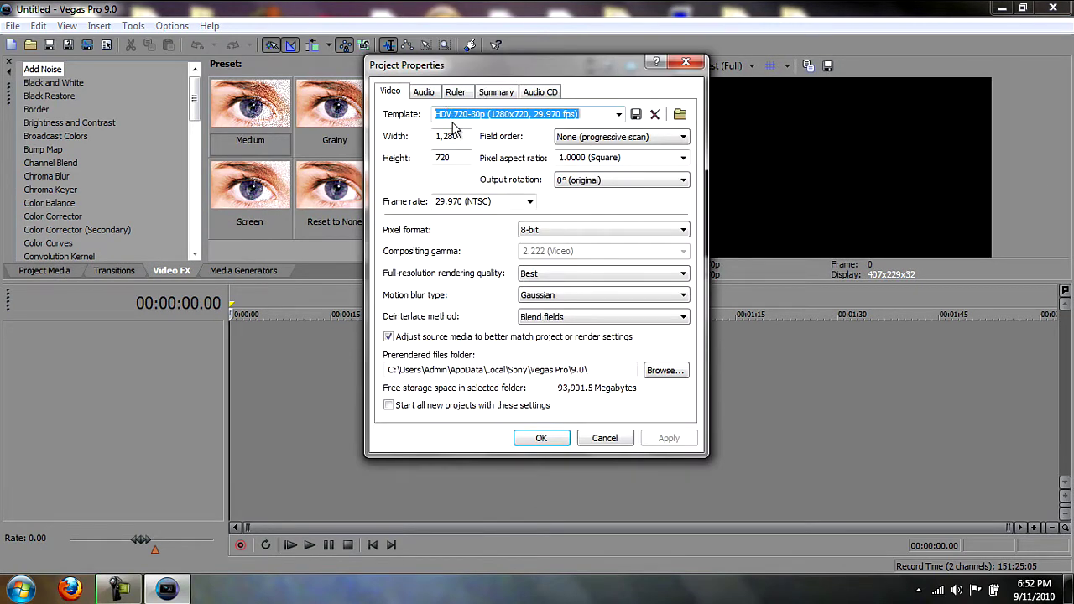
pyautogui.click(585, 114)
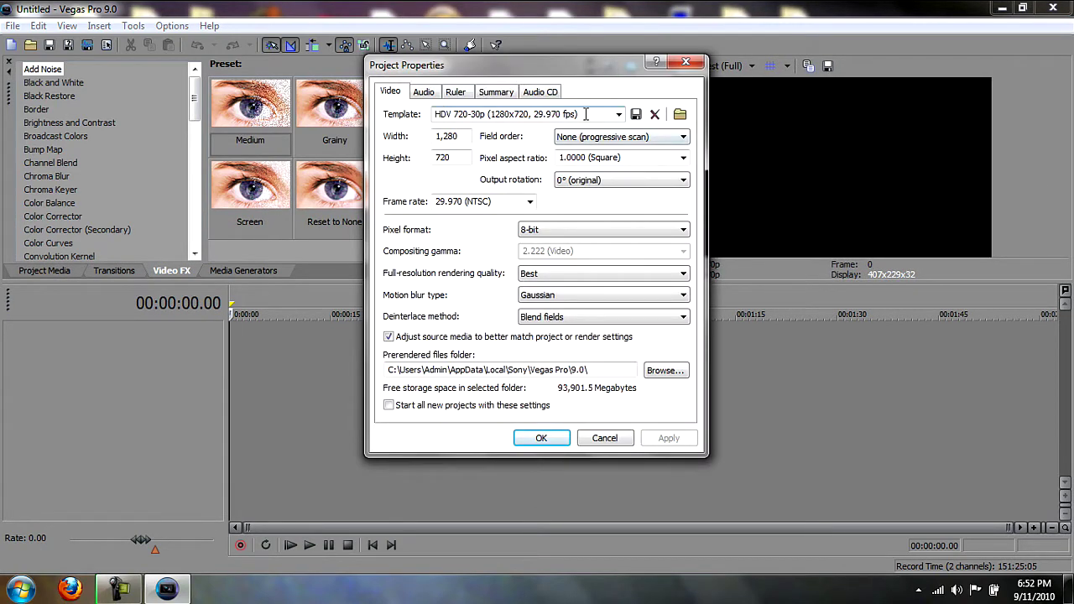
pyautogui.moveTo(586, 114); pyautogui.dragTo(436, 114)
pyautogui.write('xKwiK')
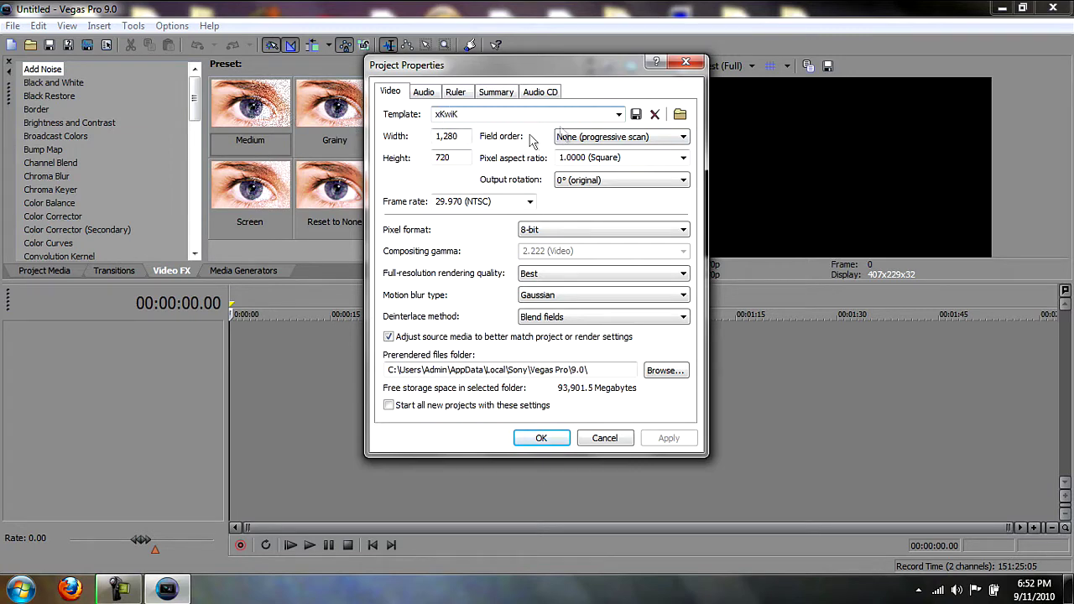
pyautogui.click(636, 114)
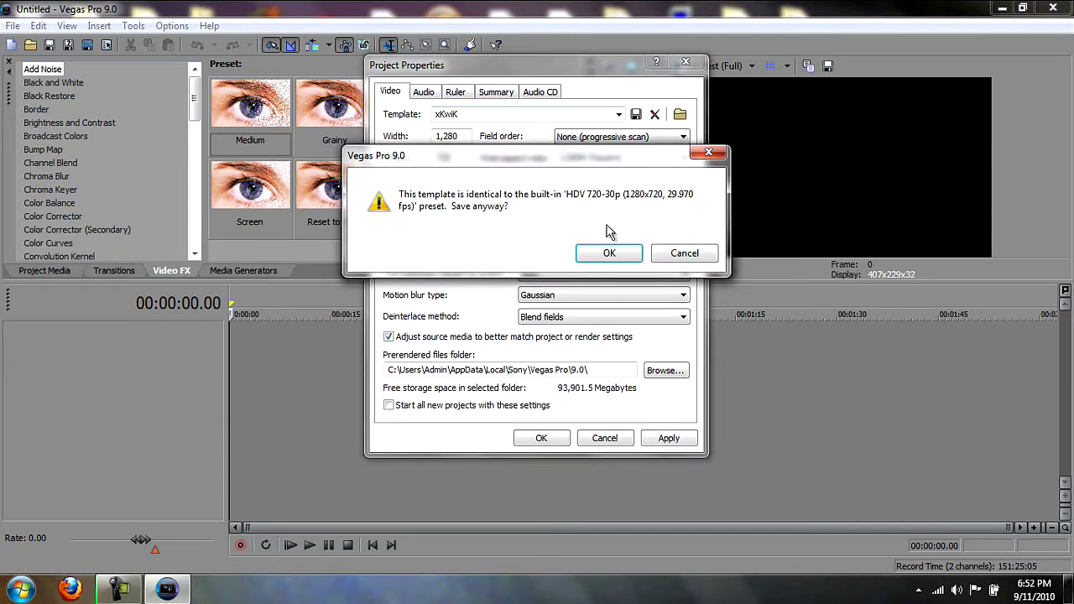
pyautogui.click(612, 253)
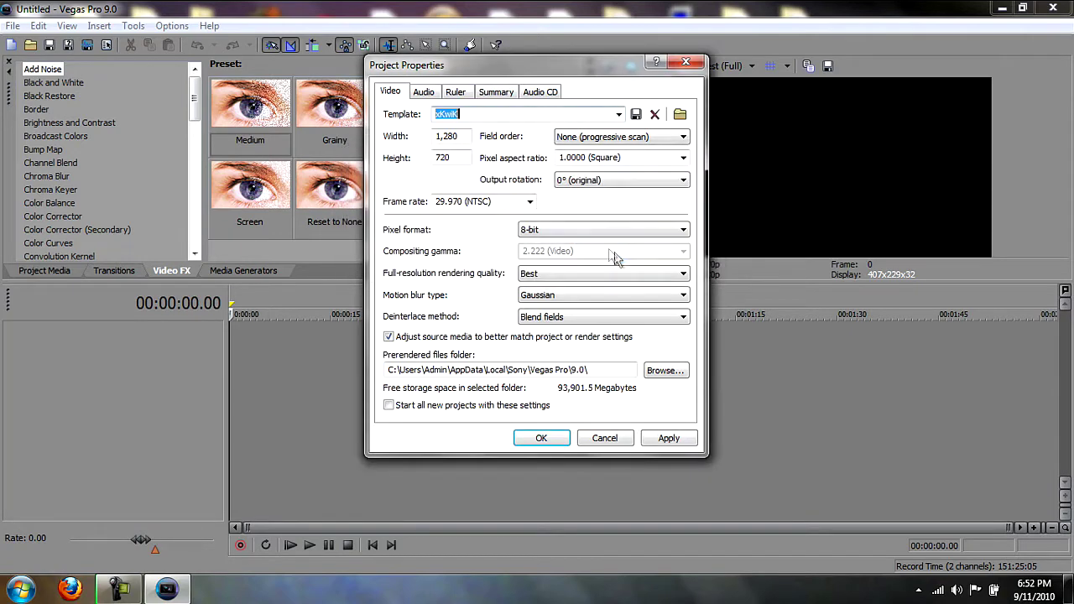
# Confirm the width, progressive field order, 29.970 fps frame rate and 8-bit pixel format
pyautogui.click(465, 137)
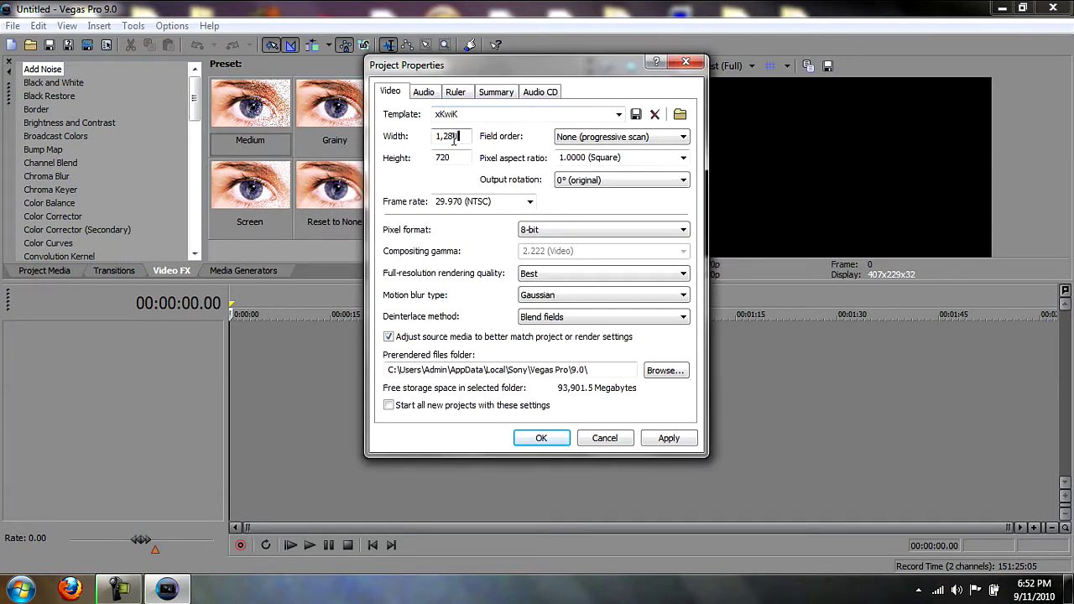
pyautogui.moveTo(453, 139); pyautogui.dragTo(424, 167)
pyautogui.click(602, 138)
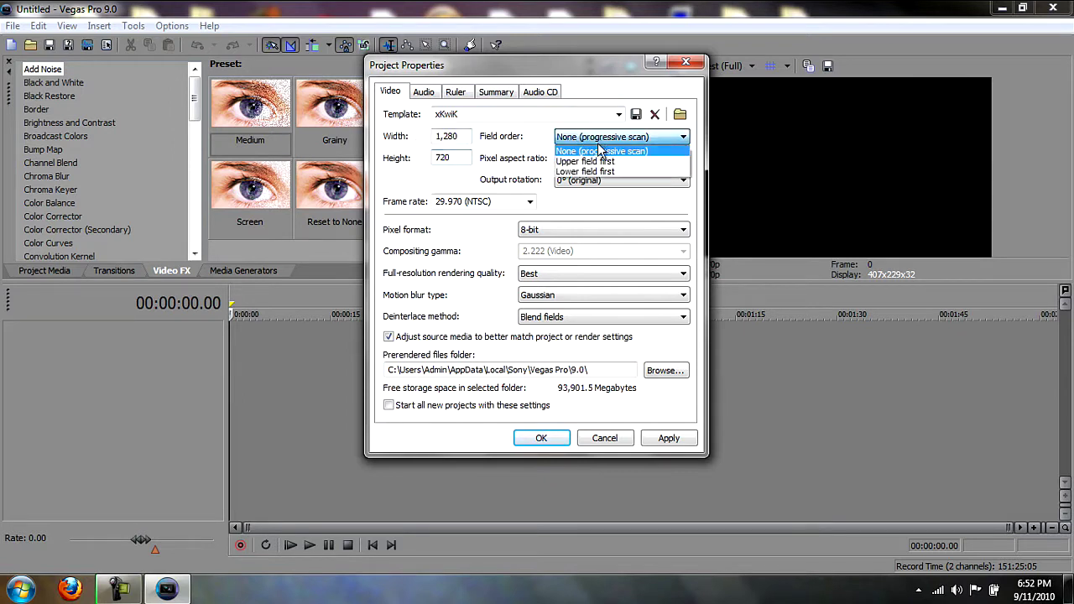
pyautogui.click(602, 148)
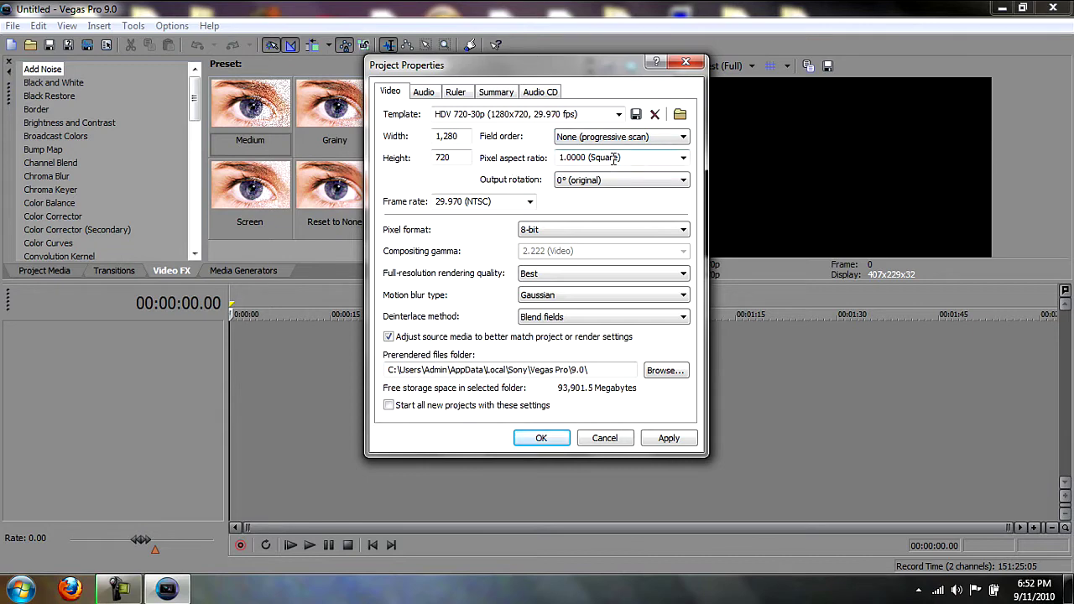
pyautogui.click(529, 203)
pyautogui.click(506, 289)
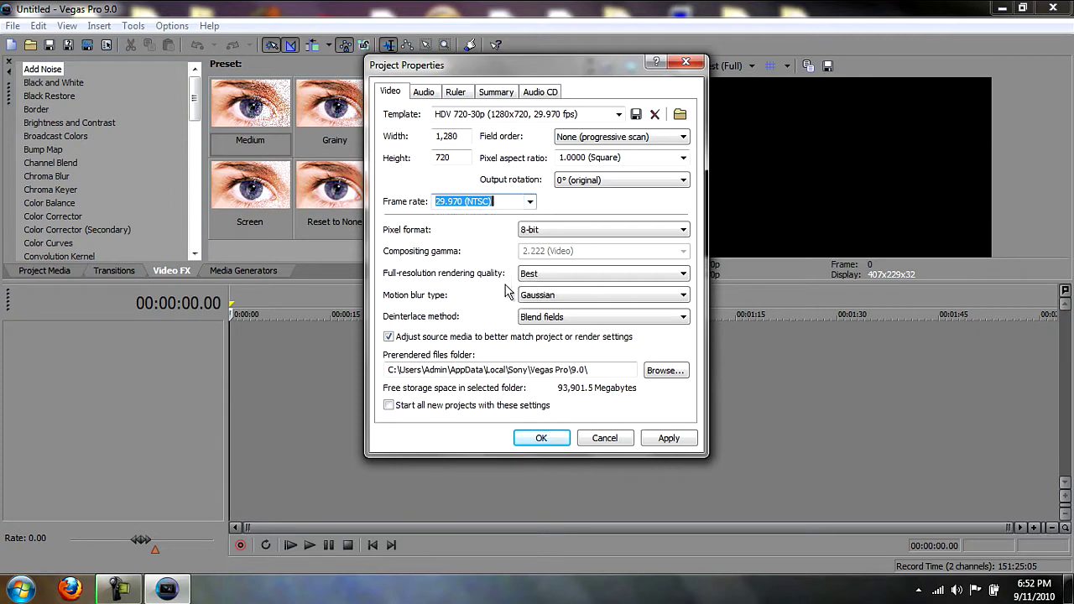
pyautogui.click(561, 230)
pyautogui.click(560, 237)
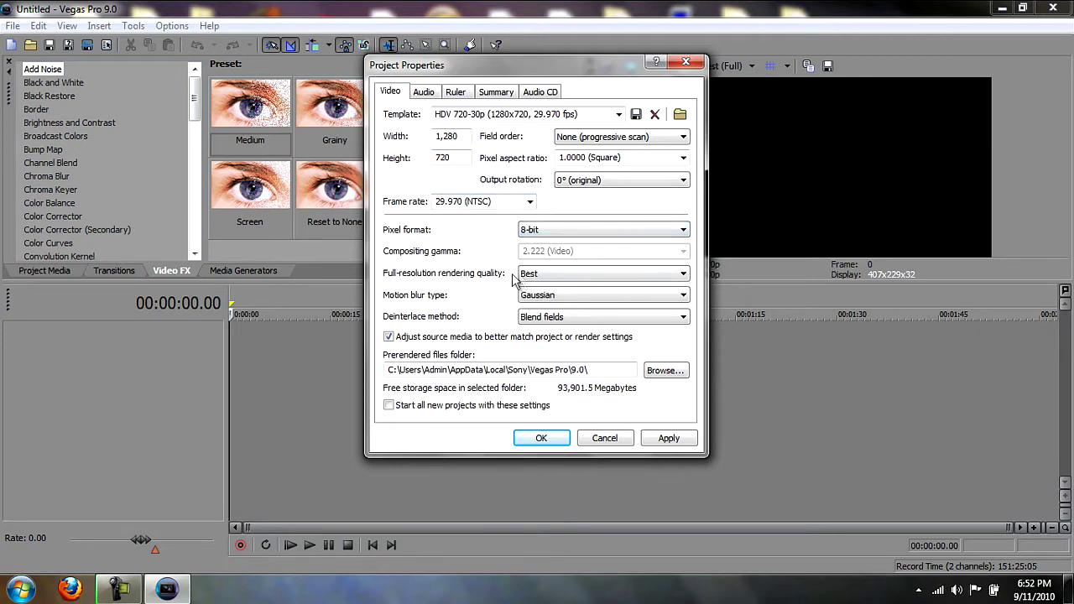
# Keep Best rendering quality and Gaussian motion blur, then apply the project properties
pyautogui.click(525, 274)
pyautogui.click(534, 320)
pyautogui.click(526, 295)
pyautogui.click(526, 296)
pyautogui.click(577, 319)
pyautogui.click(577, 319)
pyautogui.click(679, 442)
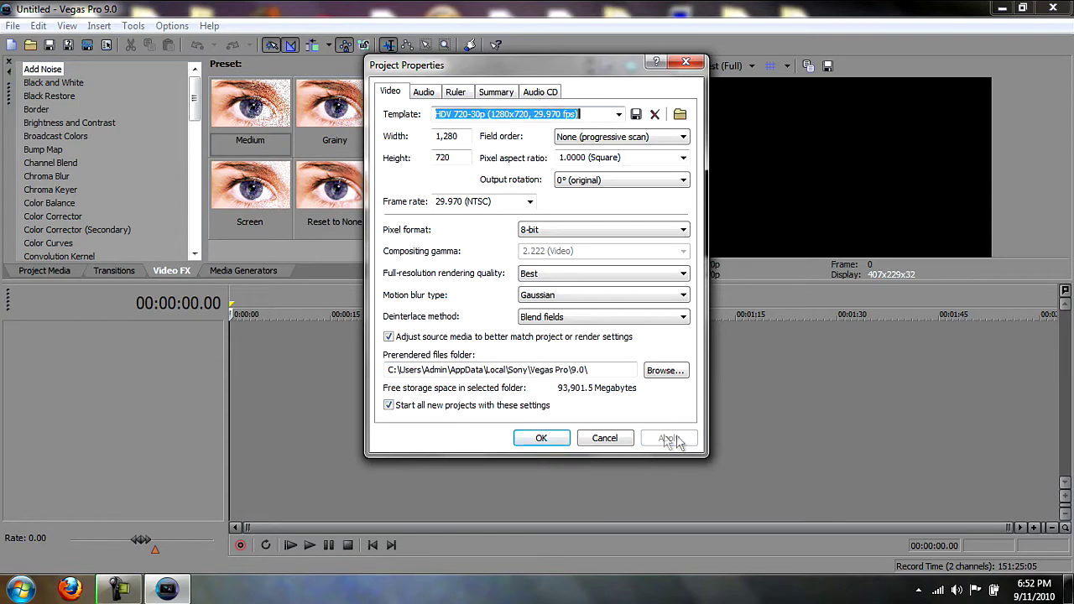
pyautogui.click(542, 438)
# Drag snd 3.avi from the desktop onto the start of the timeline
pyautogui.click(1002, 9)
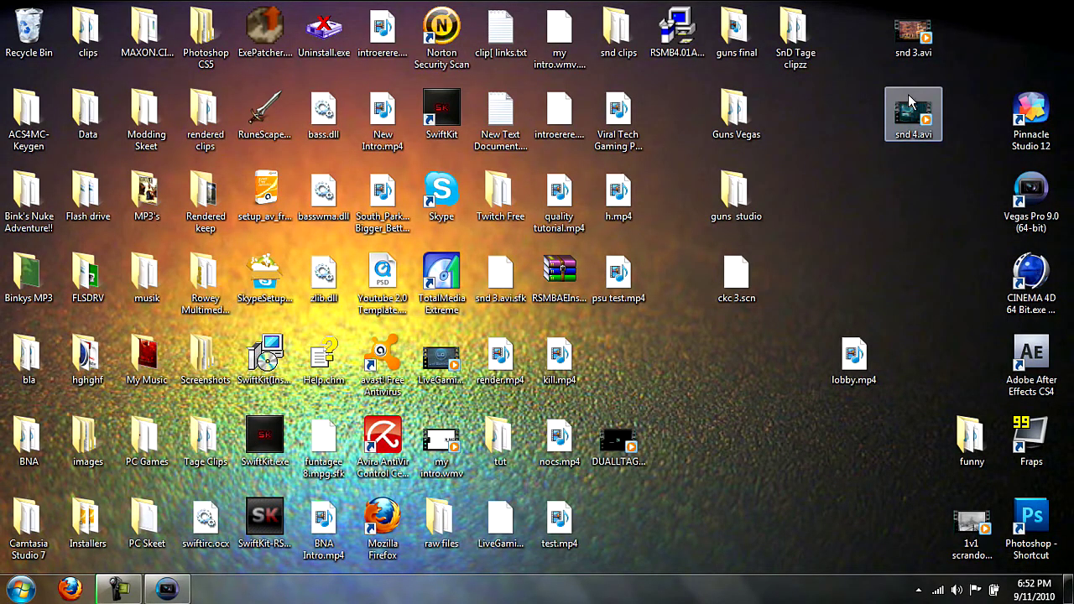
pyautogui.moveTo(913, 34); pyautogui.dragTo(204, 535)
pyautogui.moveTo(275, 380); pyautogui.dragTo(324, 362)
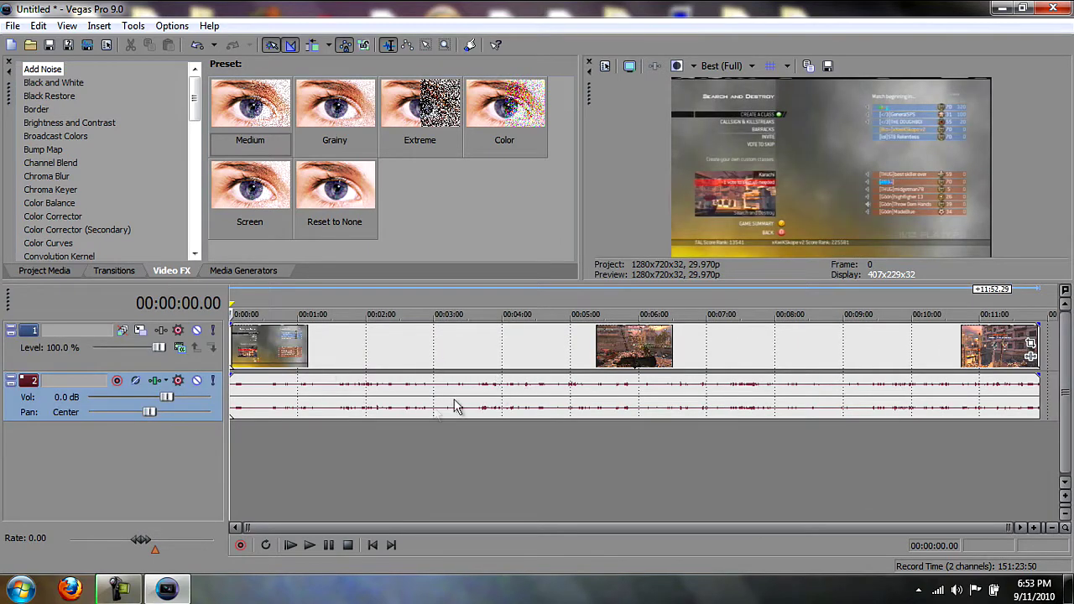
# Normalize the clip's audio event through its properties
pyautogui.rightClick(529, 408)
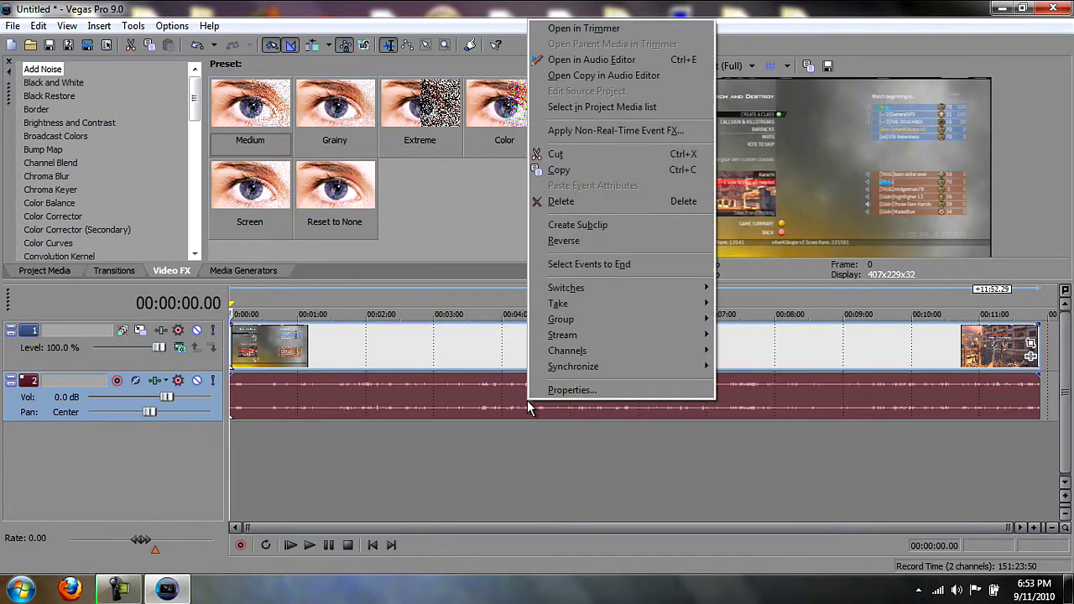
pyautogui.click(547, 387)
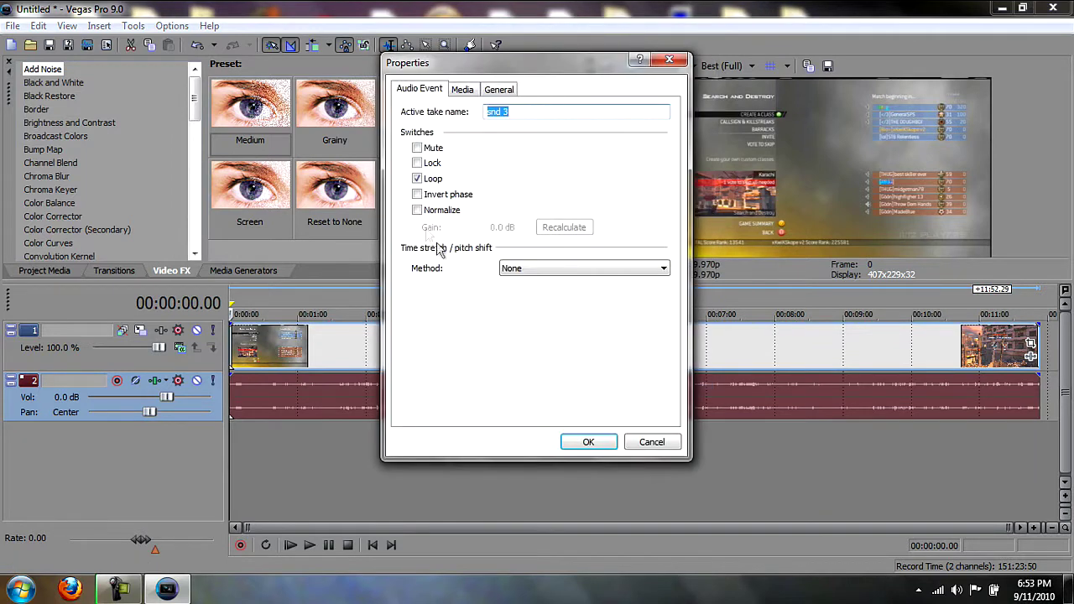
pyautogui.click(417, 210)
pyautogui.click(586, 442)
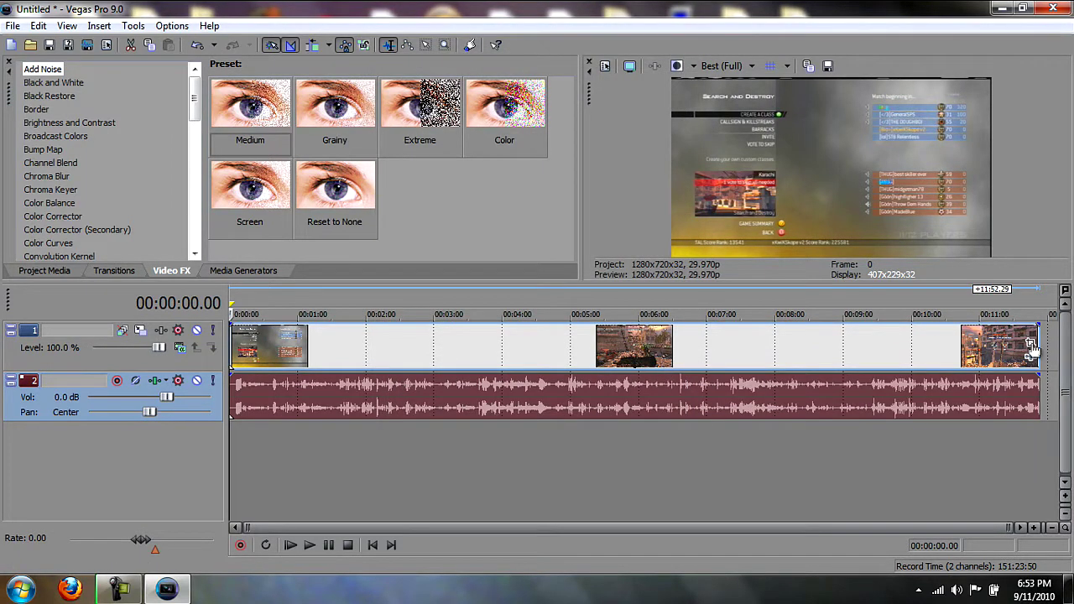
# Set Maintain aspect ratio to No and slightly tighten the crop frame's right and top edges
pyautogui.click(1031, 345)
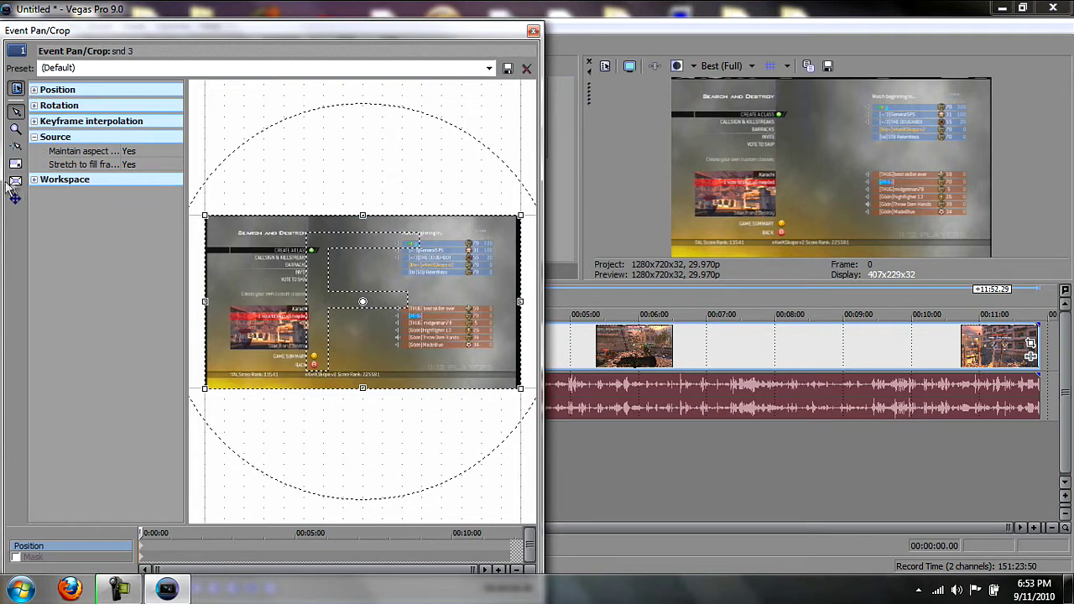
pyautogui.click(155, 152)
pyautogui.click(131, 172)
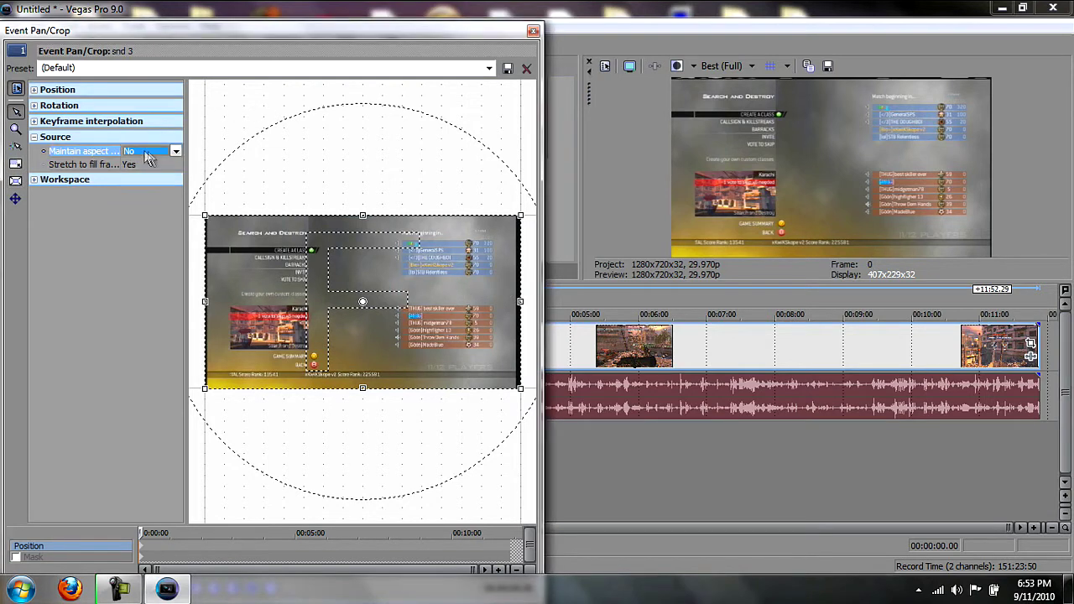
pyautogui.moveTo(521, 303); pyautogui.dragTo(522, 303)
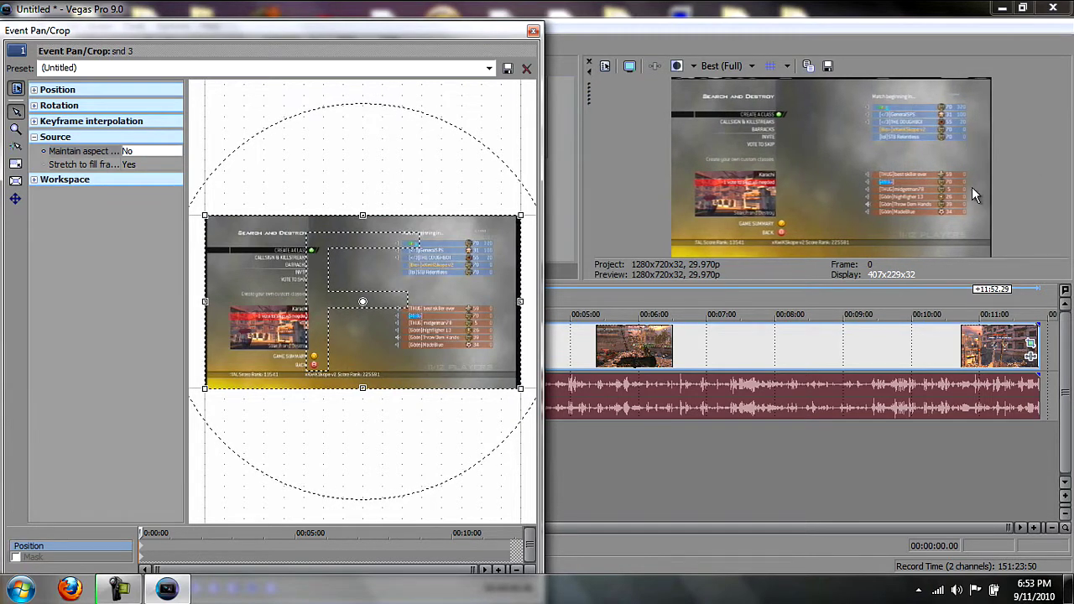
pyautogui.moveTo(520, 302); pyautogui.dragTo(515, 301)
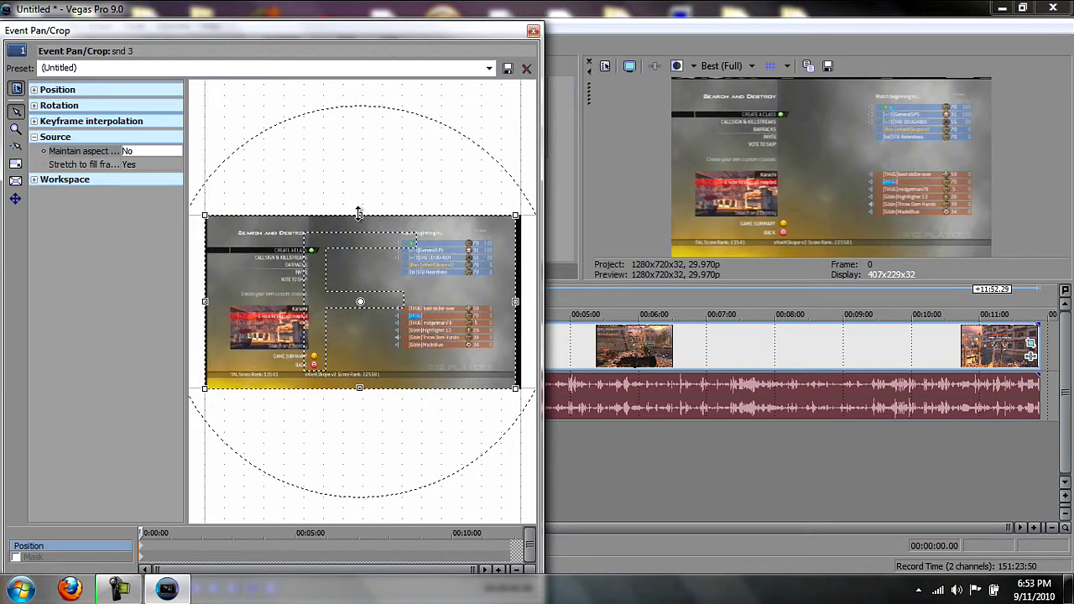
pyautogui.moveTo(358, 214); pyautogui.dragTo(358, 217)
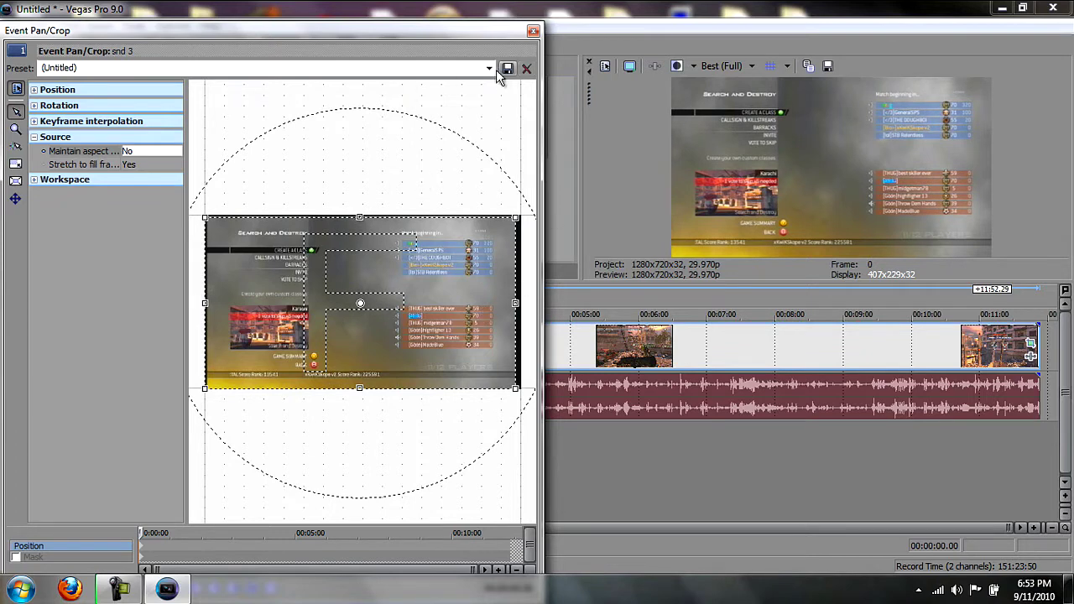
# Save these pan/crop settings as a named preset and close the window
pyautogui.click(489, 68)
pyautogui.click(455, 130)
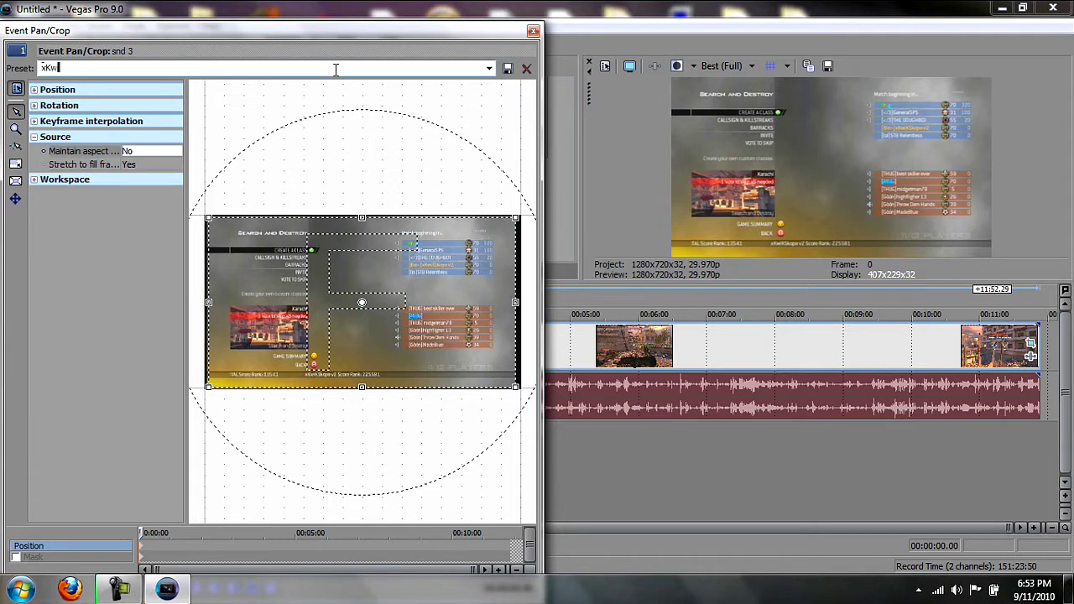
pyautogui.click(508, 73)
pyautogui.click(532, 32)
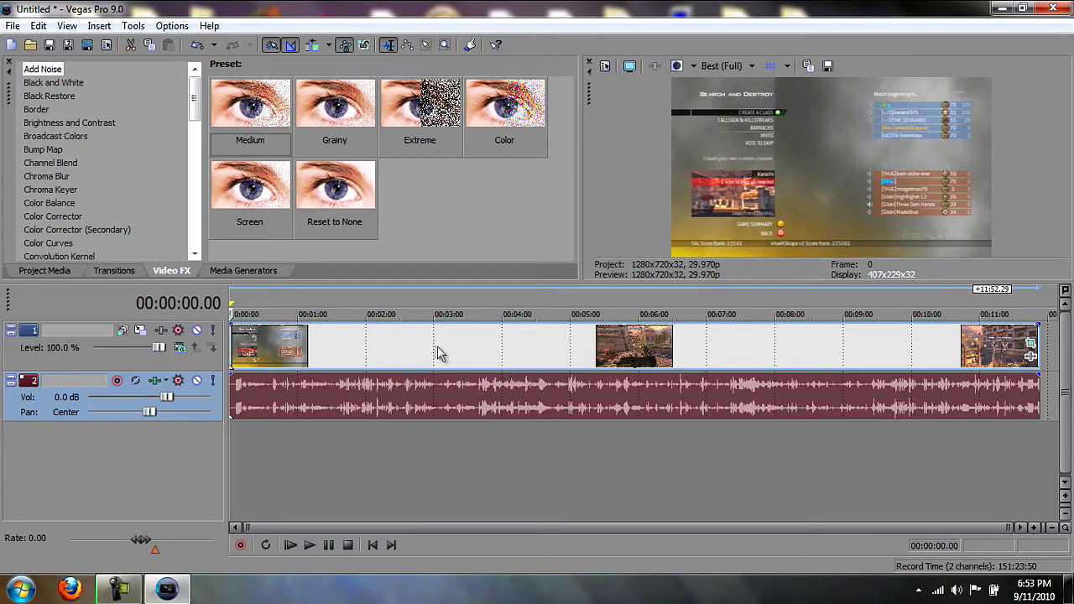
# Preview the clip at 00:00:59.14, 00:00:30.13 and 00:00:22.25, and close the effect windows
pyautogui.click(298, 349)
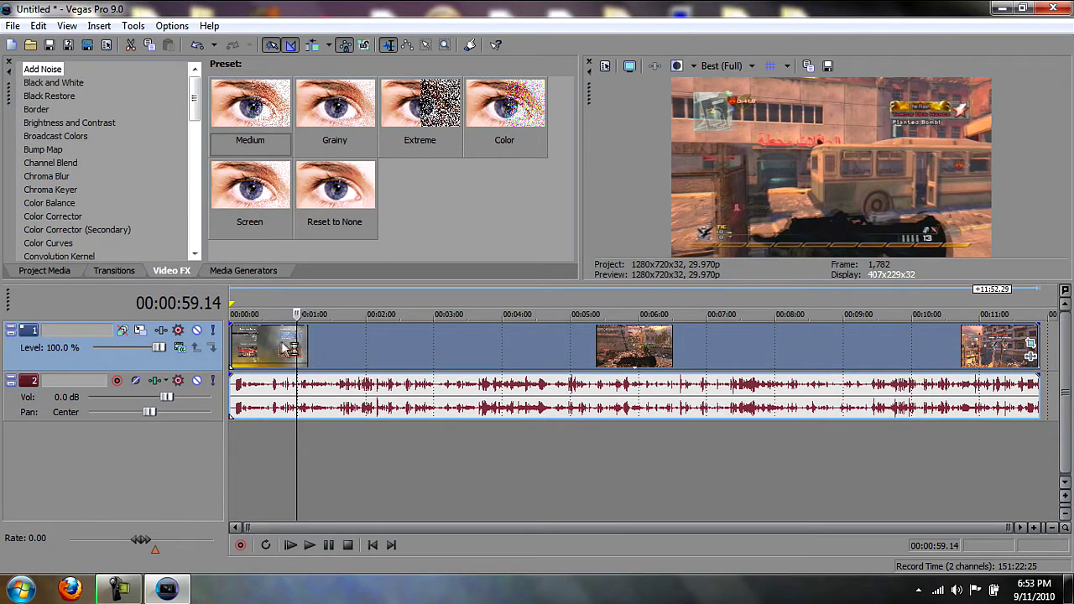
pyautogui.click(266, 349)
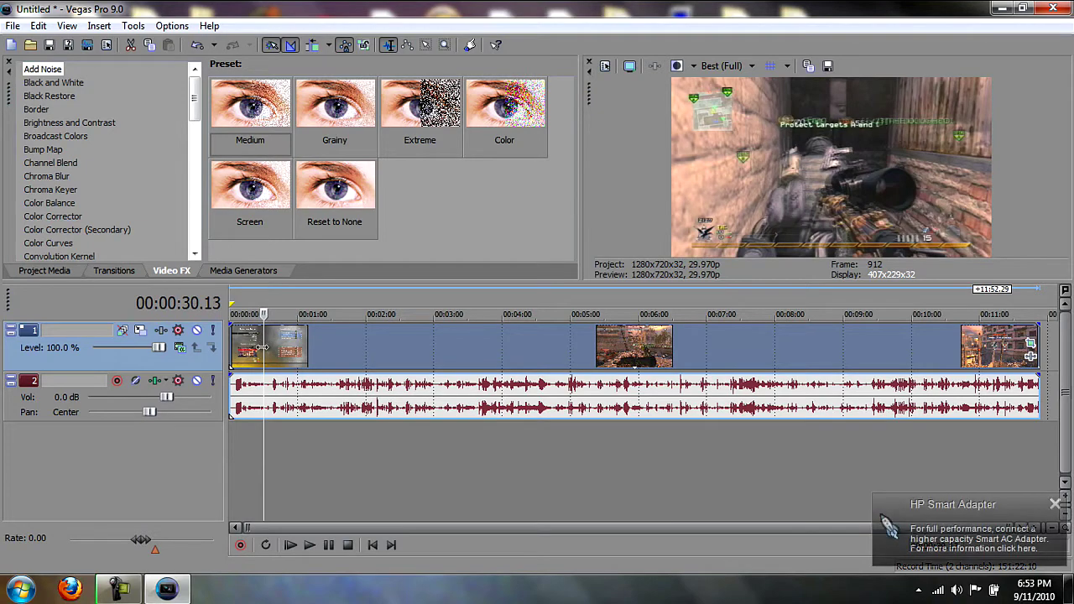
pyautogui.click(255, 349)
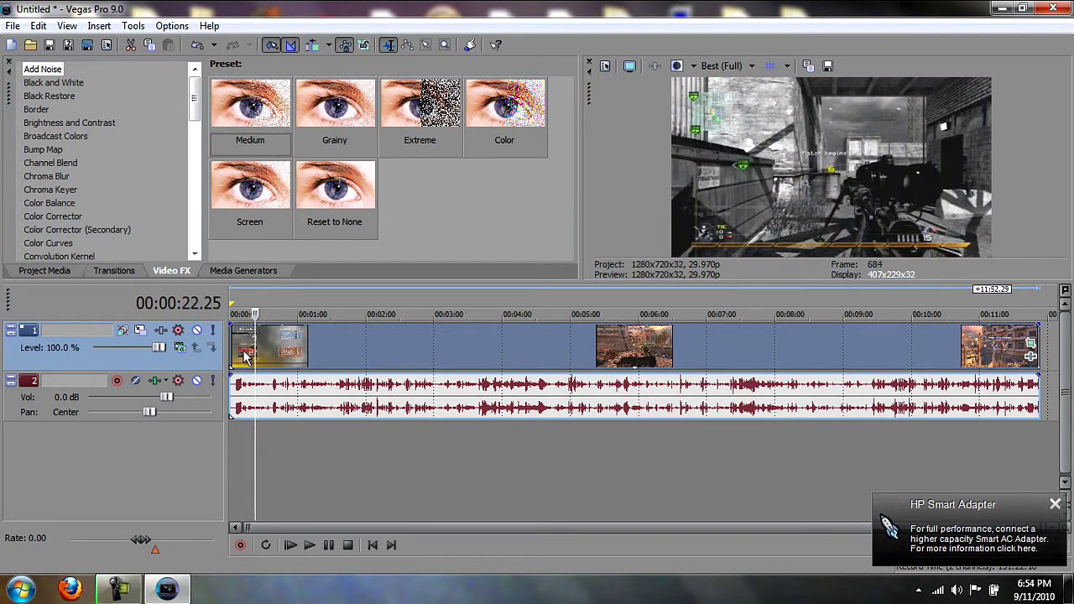
pyautogui.click(250, 354)
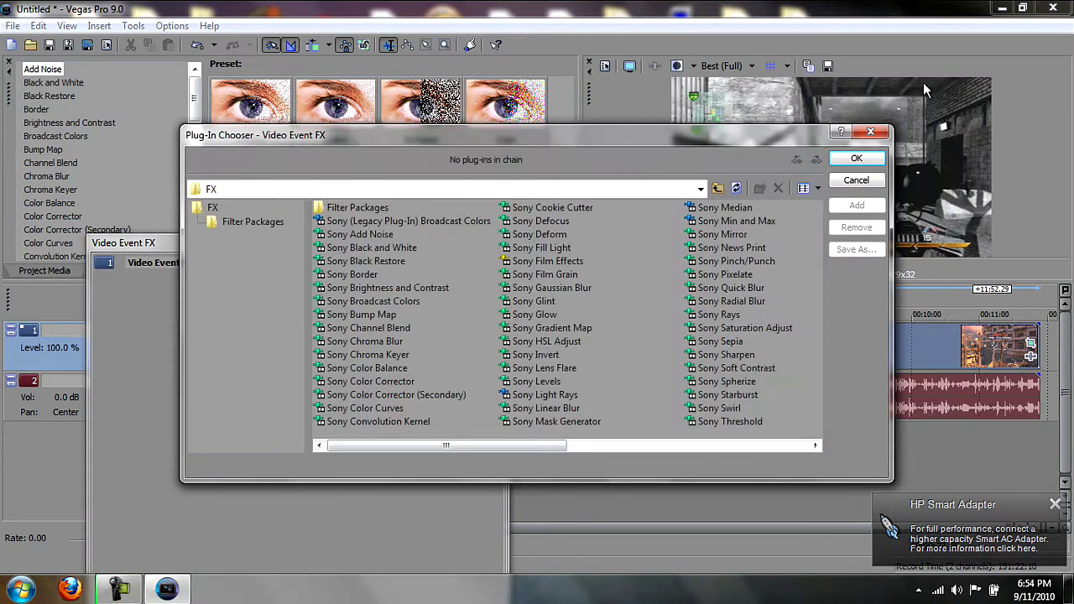
pyautogui.click(865, 136)
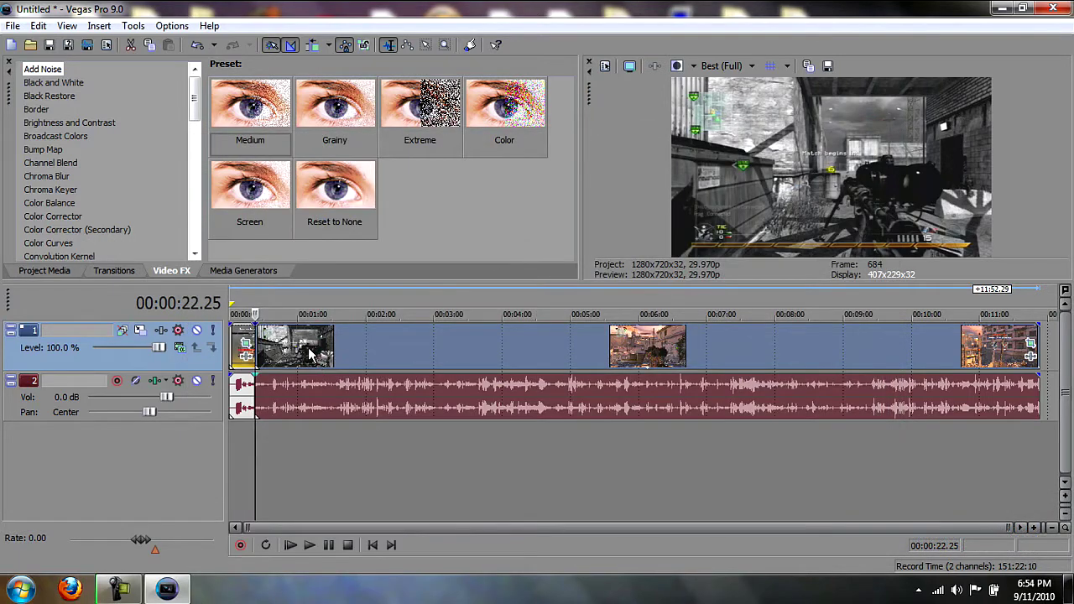
pyautogui.click(242, 351)
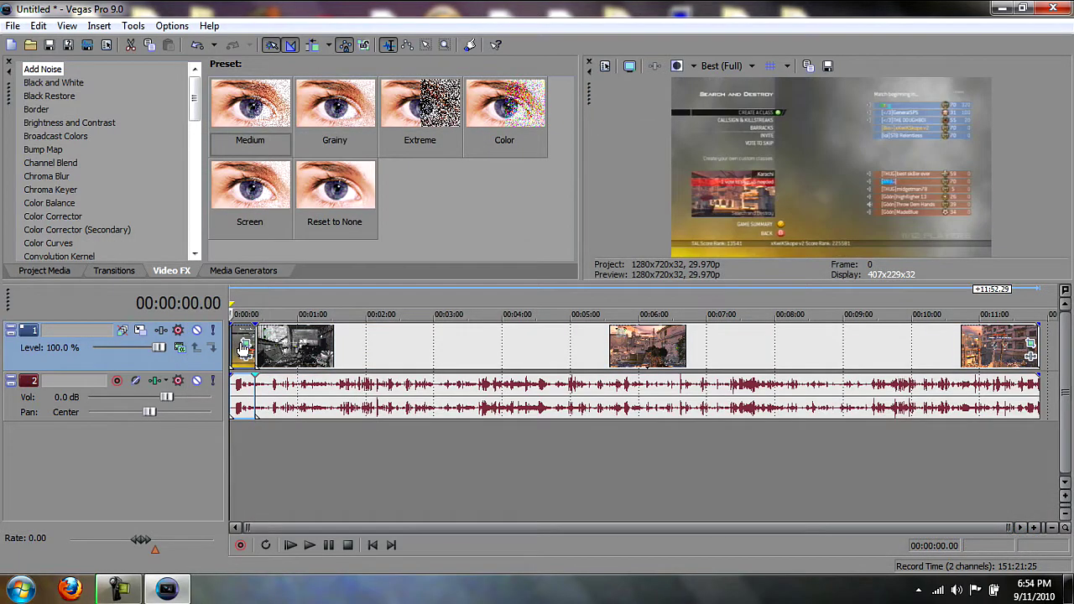
# Slide the video and audio events to the start of the timeline
pyautogui.click(238, 344)
pyautogui.moveTo(239, 344); pyautogui.dragTo(227, 353)
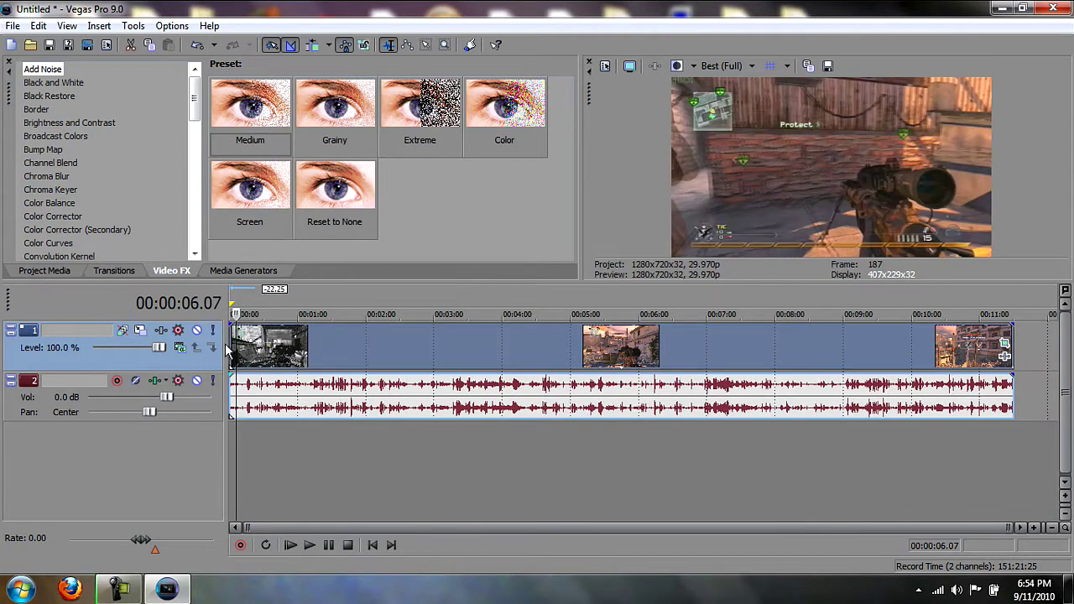
pyautogui.scroll(-5, 275, 365)
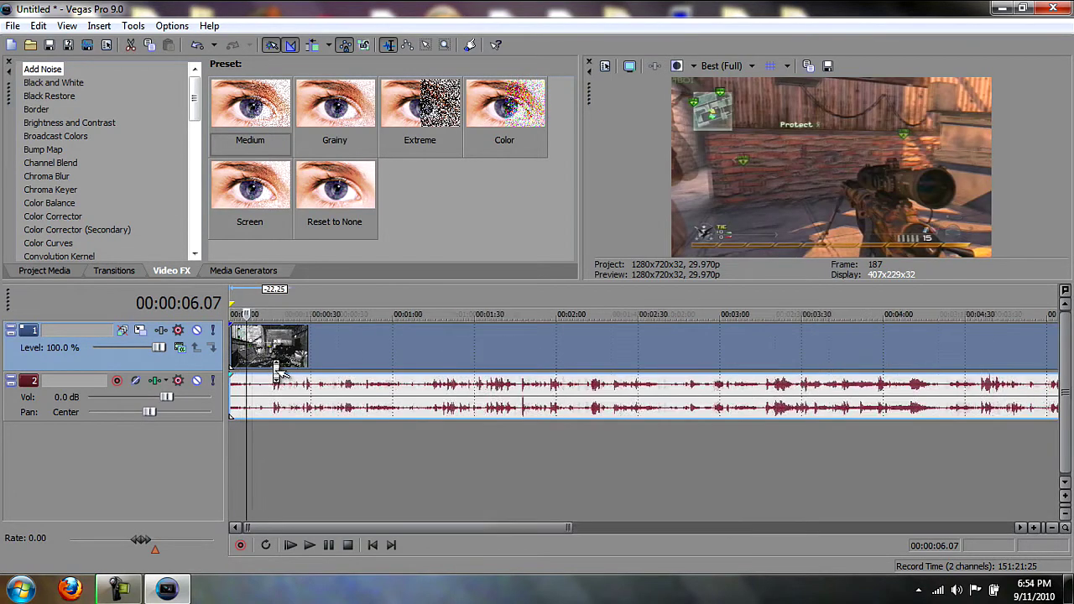
# Split both tracks at 00:00:19.27 and delete everything after the cut
pyautogui.click(341, 355)
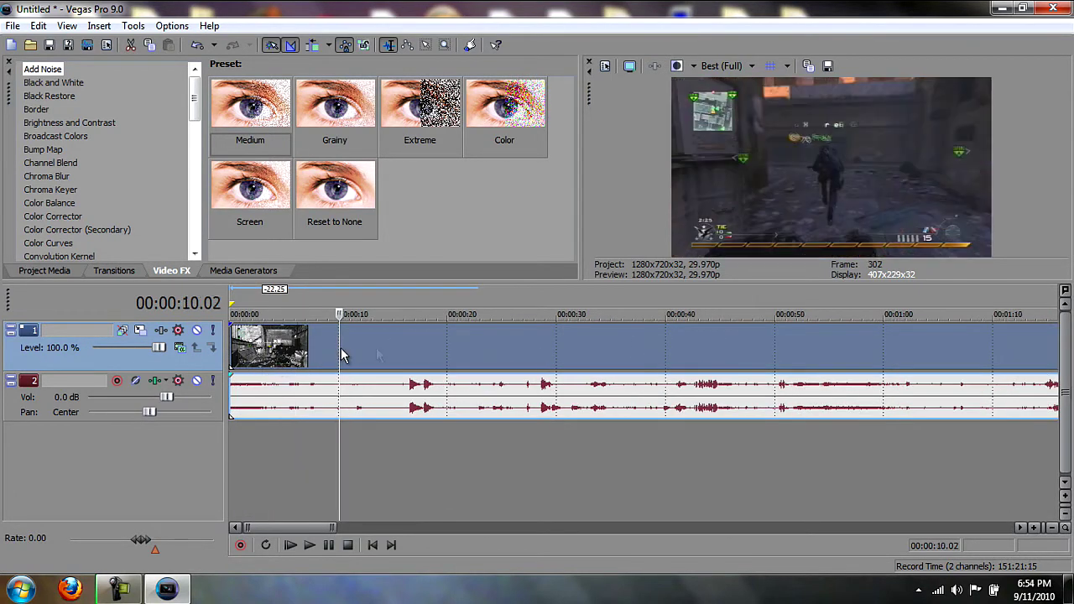
pyautogui.click(447, 359)
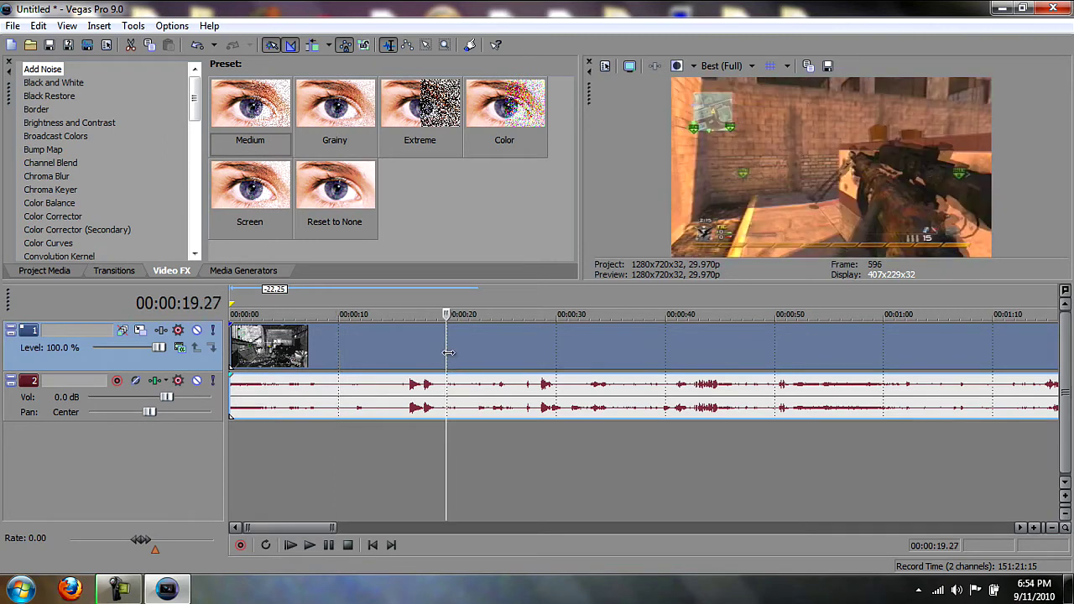
pyautogui.press('s')
pyautogui.click(474, 356)
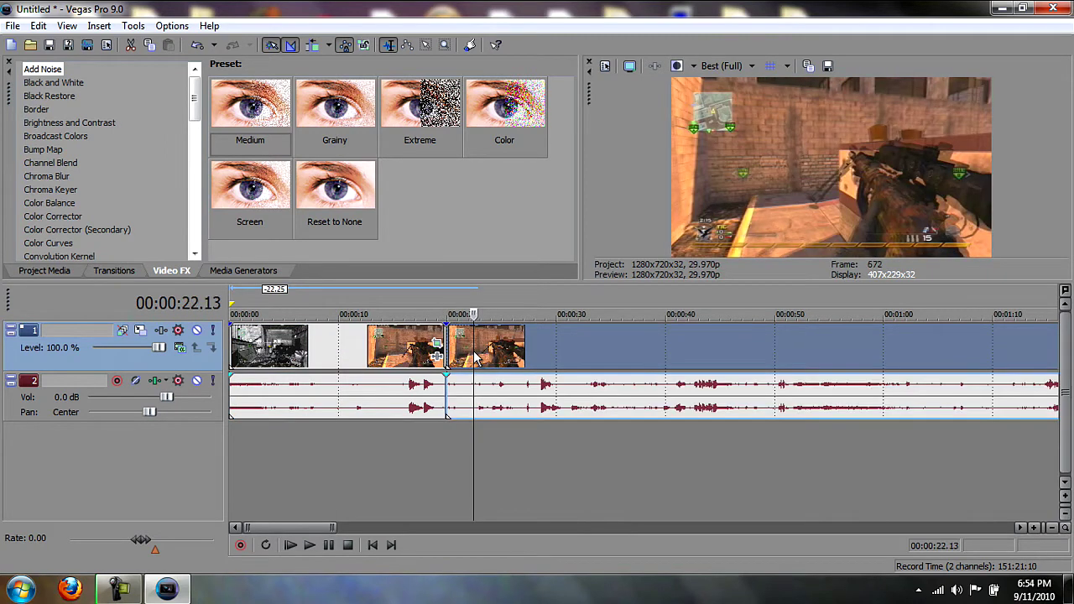
pyautogui.press('Delete')
# Preview the trimmed clip at 00:00:08.24, 00:00:14.08 and 00:00:16.26
pyautogui.click(374, 356)
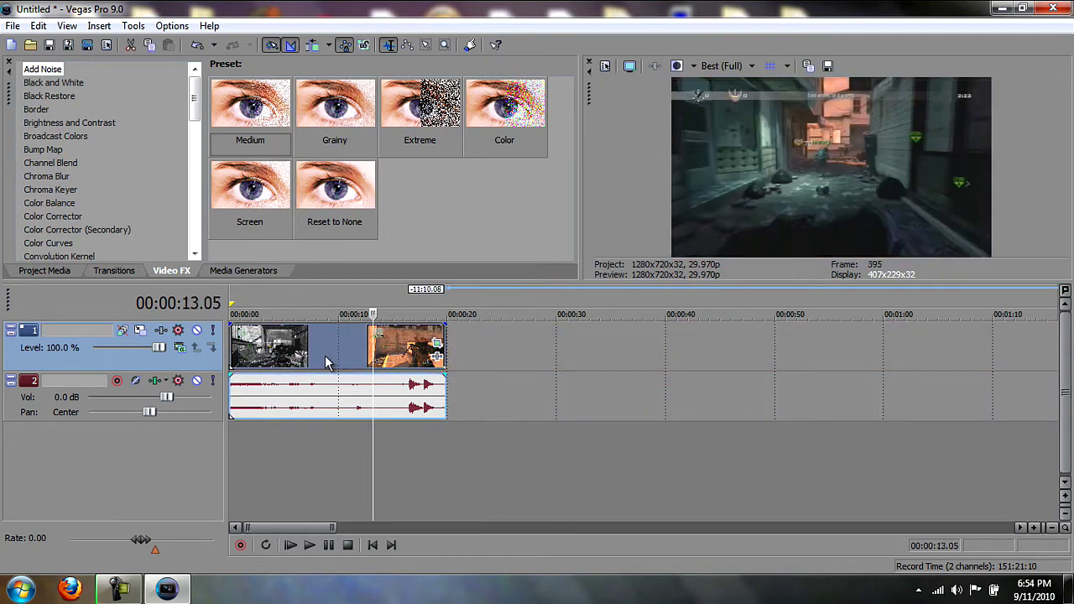
pyautogui.click(326, 356)
pyautogui.click(387, 361)
pyautogui.click(413, 358)
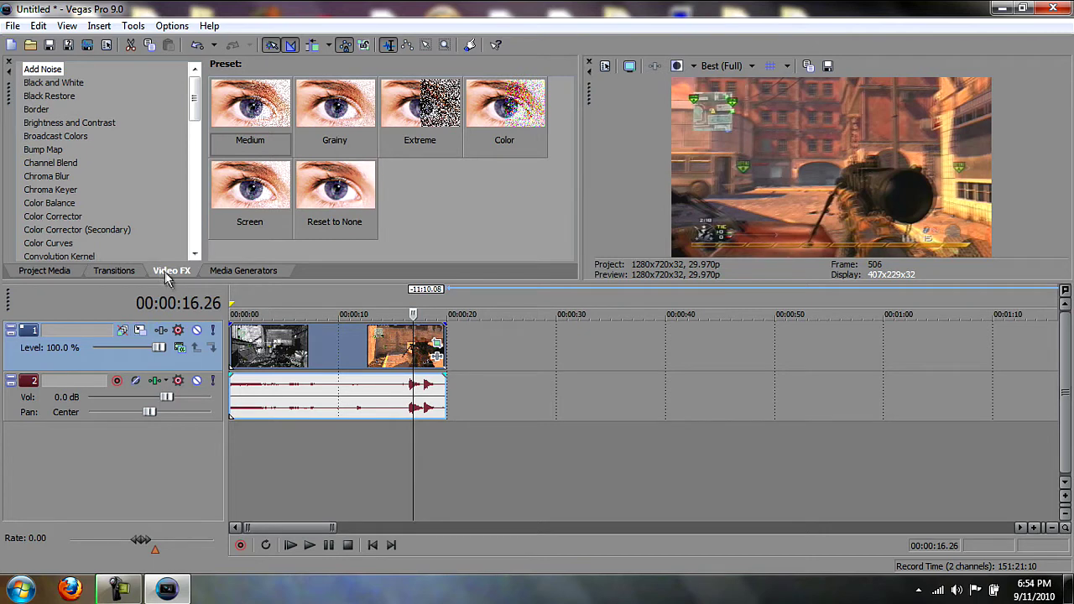
# Browse the Color Corrector (Secondary) and Color Curves presets, widening the preset area
pyautogui.click(62, 227)
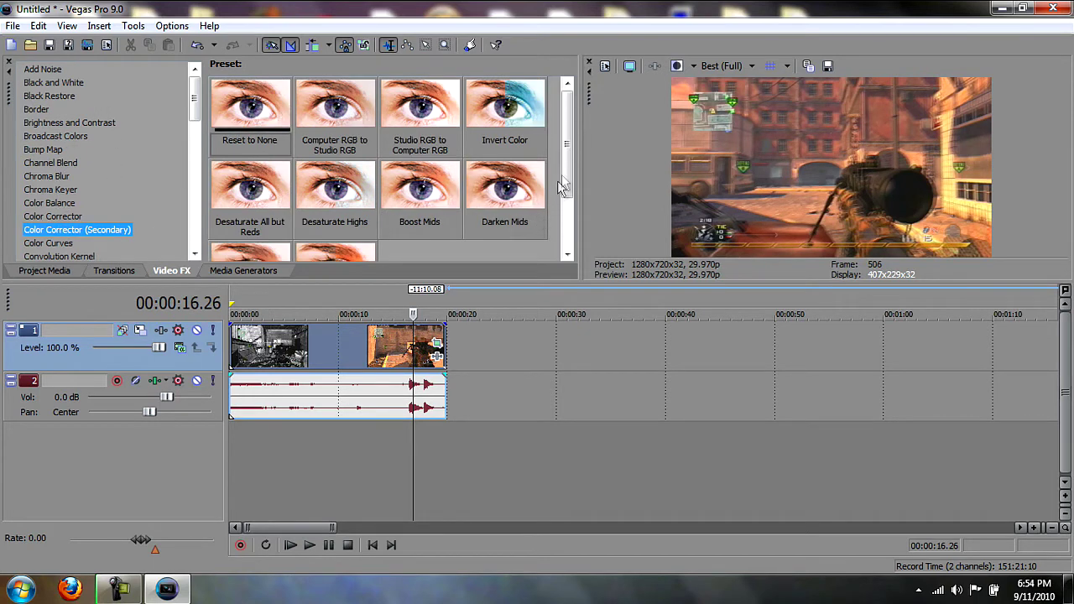
pyautogui.scroll(-2, 557, 181)
pyautogui.moveTo(335, 188); pyautogui.dragTo(315, 354)
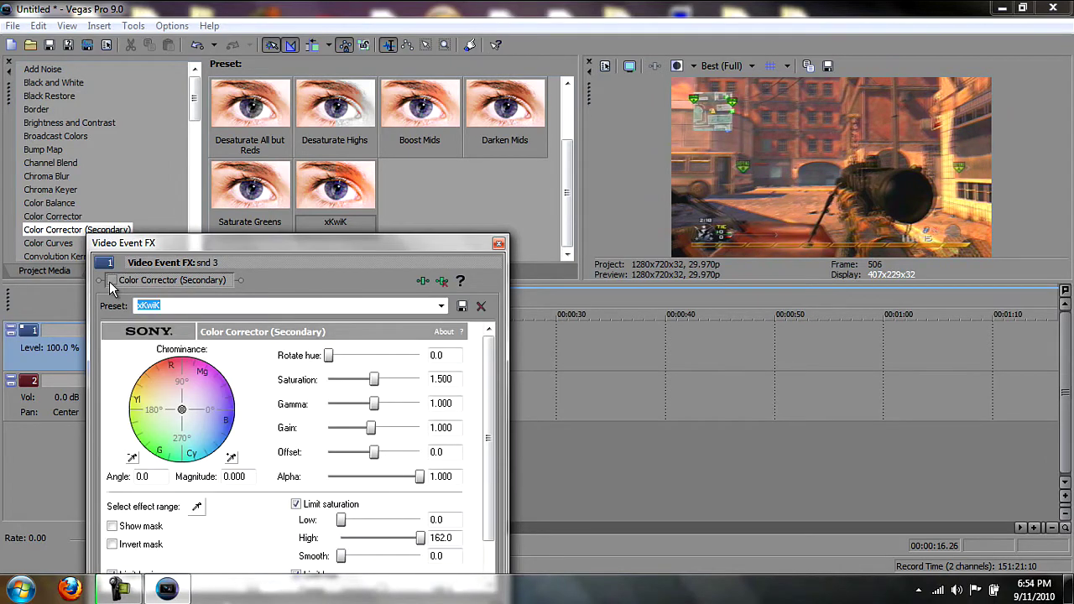
pyautogui.click(440, 280)
pyautogui.click(94, 243)
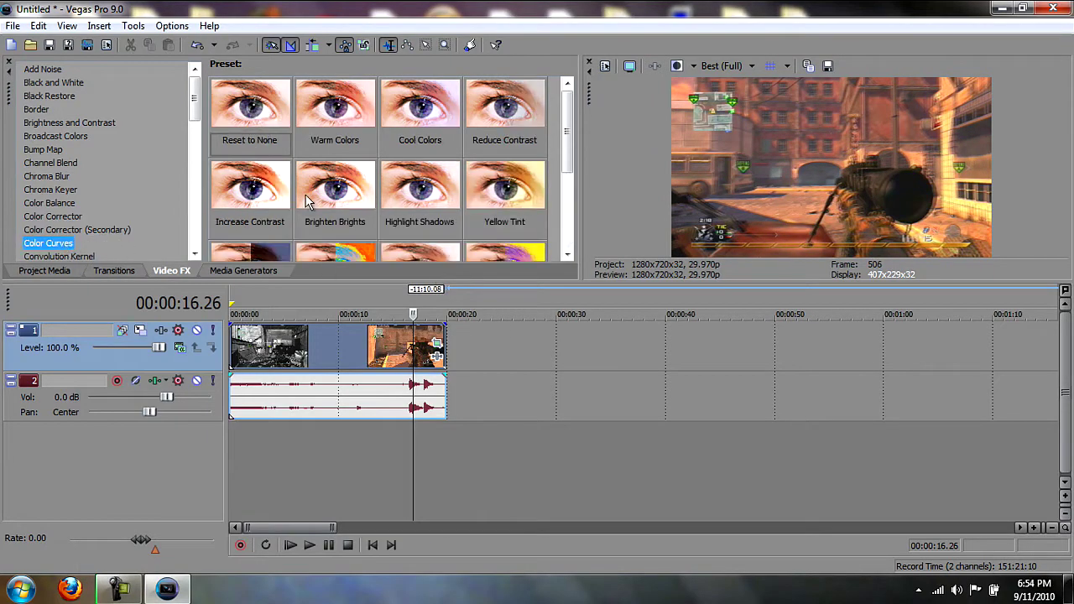
pyautogui.moveTo(581, 151); pyautogui.dragTo(662, 185)
pyautogui.scroll(-2, 567, 245)
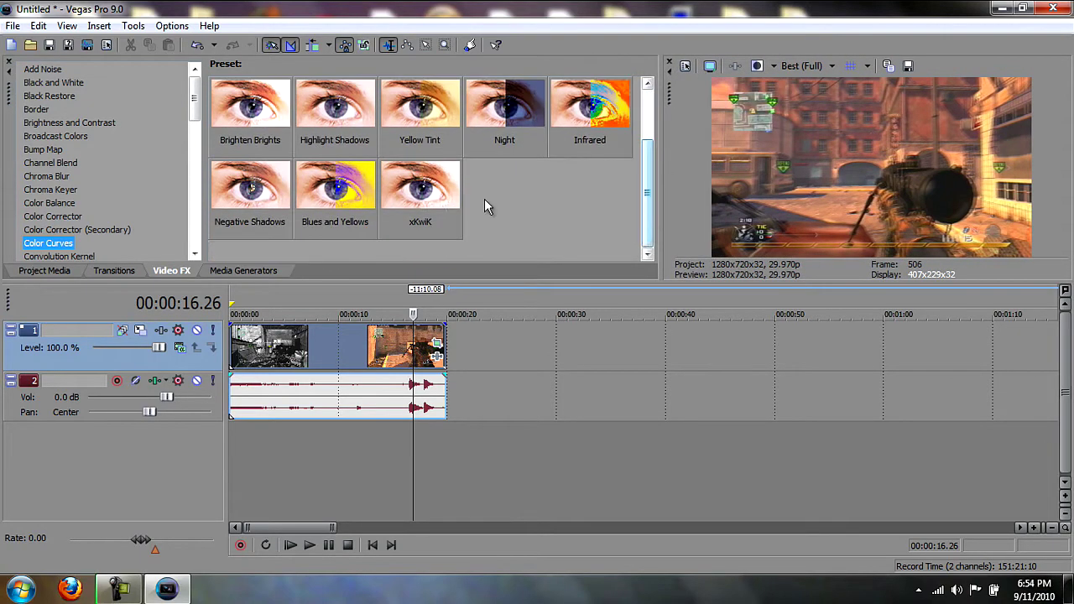
pyautogui.moveTo(419, 197); pyautogui.dragTo(394, 228)
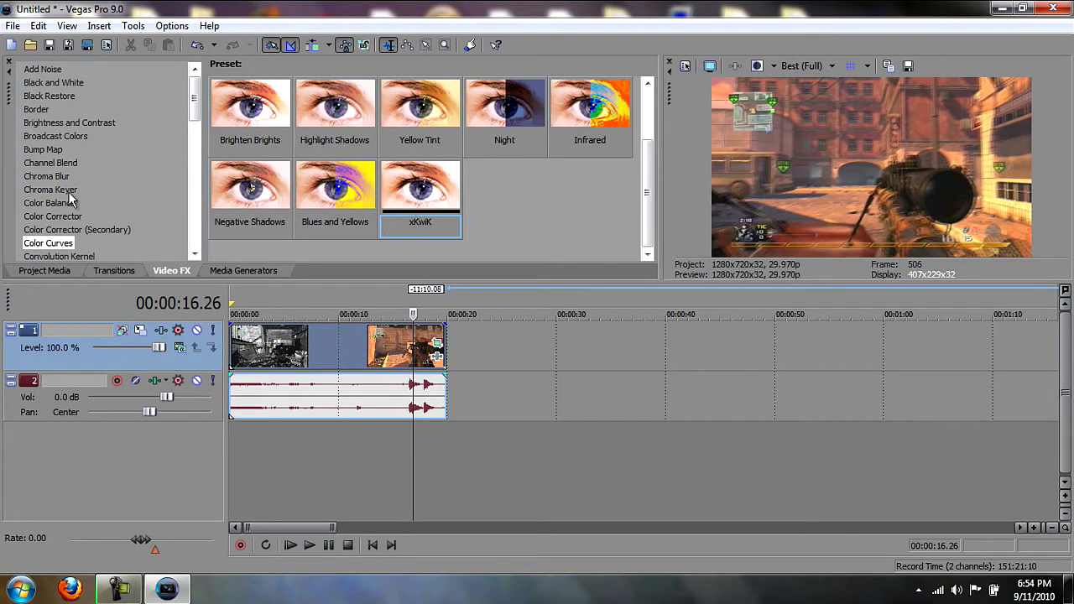
# Apply the xKwiK Color Corrector (Secondary) preset and enlarge its floating settings window
pyautogui.click(67, 229)
pyautogui.moveTo(590, 193); pyautogui.dragTo(340, 349)
pyautogui.moveTo(483, 380)
pyautogui.mouseDown()
pyautogui.moveTo(483, 393)
pyautogui.moveTo(484, 377)
pyautogui.mouseUp()
pyautogui.moveTo(400, 256); pyautogui.dragTo(411, 80)
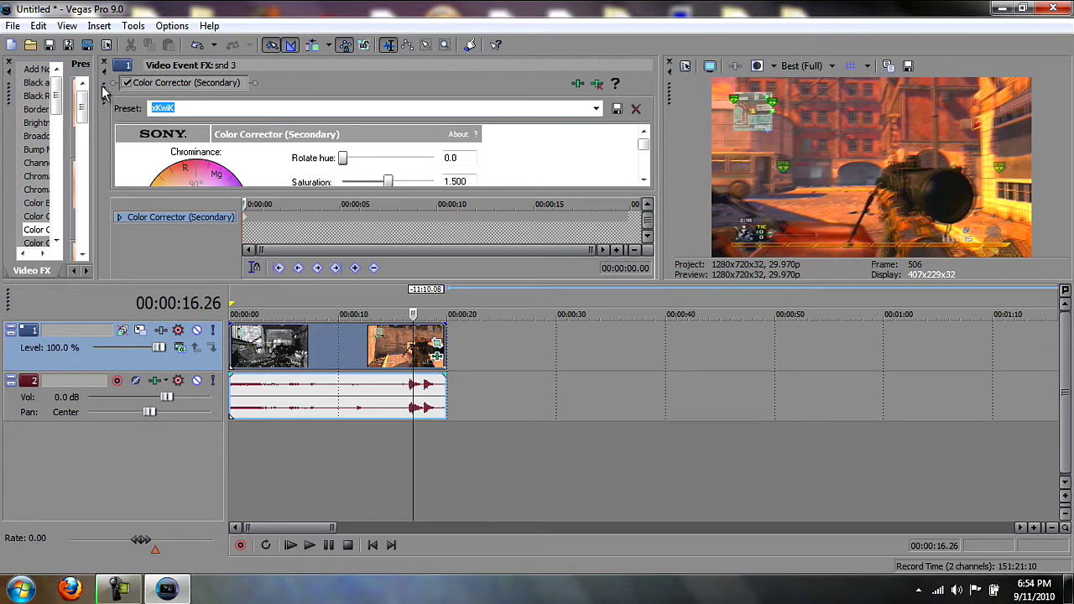
pyautogui.moveTo(103, 93); pyautogui.dragTo(165, 45)
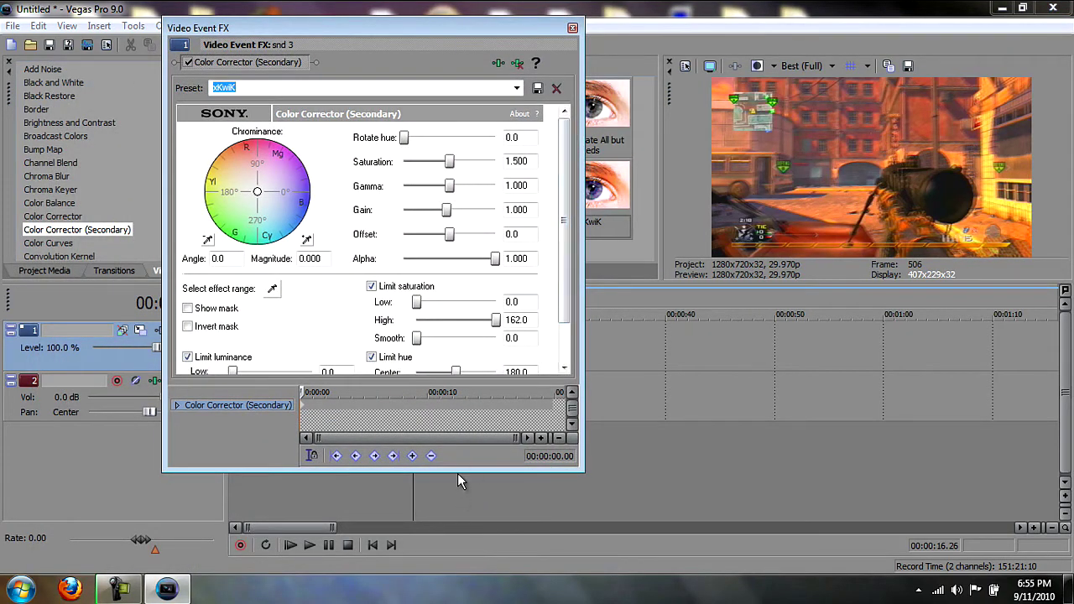
pyautogui.moveTo(458, 473); pyautogui.dragTo(447, 593)
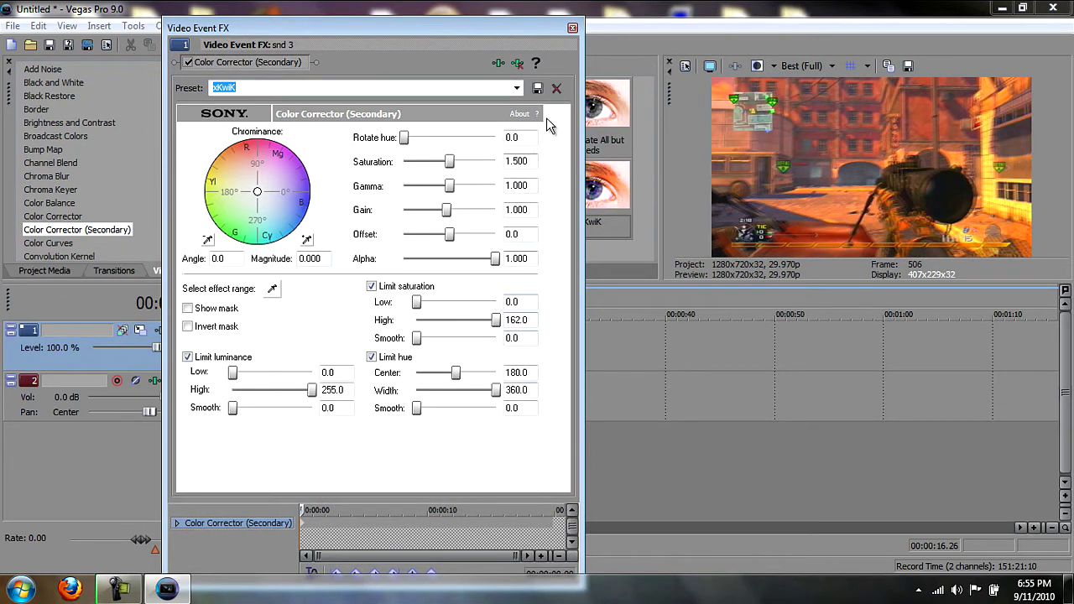
pyautogui.click(516, 63)
# Apply the xKwiK Color Curves preset to the clip
pyautogui.press('Down')
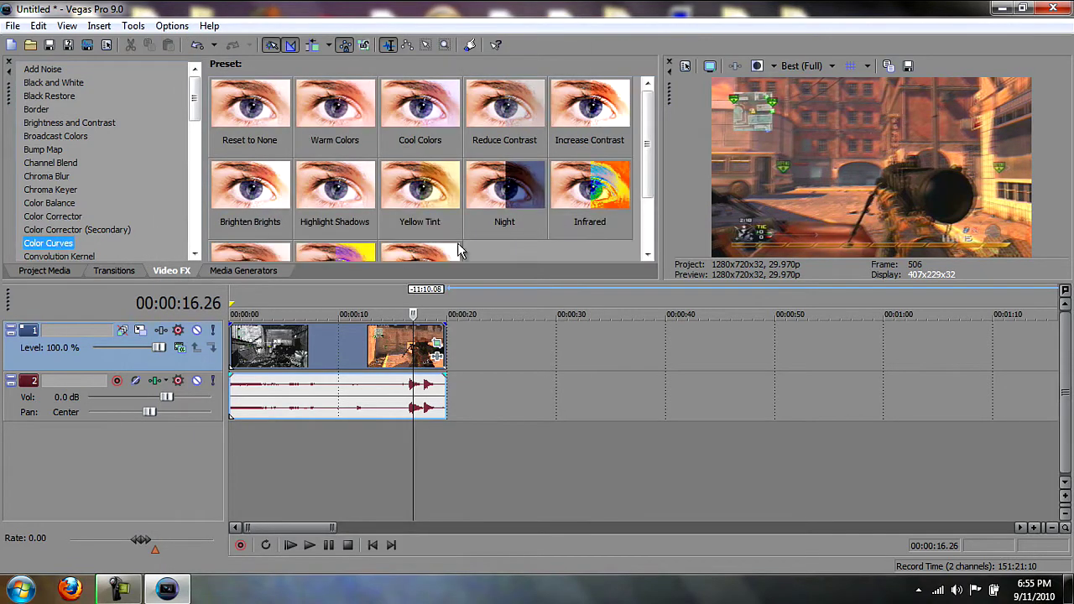
pyautogui.scroll(-1, 647, 146)
pyautogui.scroll(1, 647, 146)
pyautogui.moveTo(395, 283); pyautogui.dragTo(398, 333)
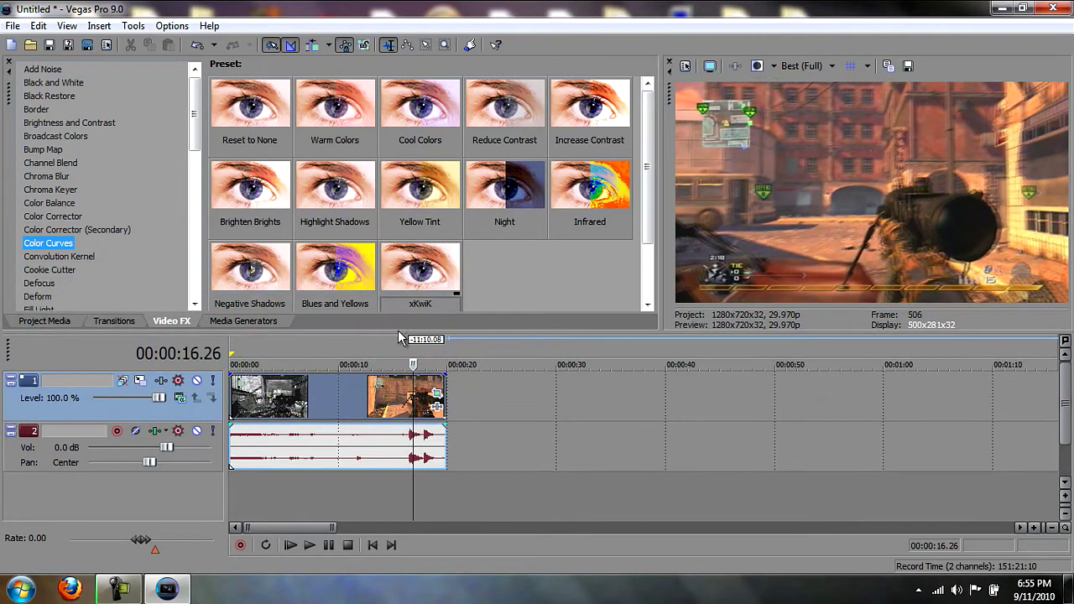
pyautogui.moveTo(361, 417); pyautogui.dragTo(357, 413)
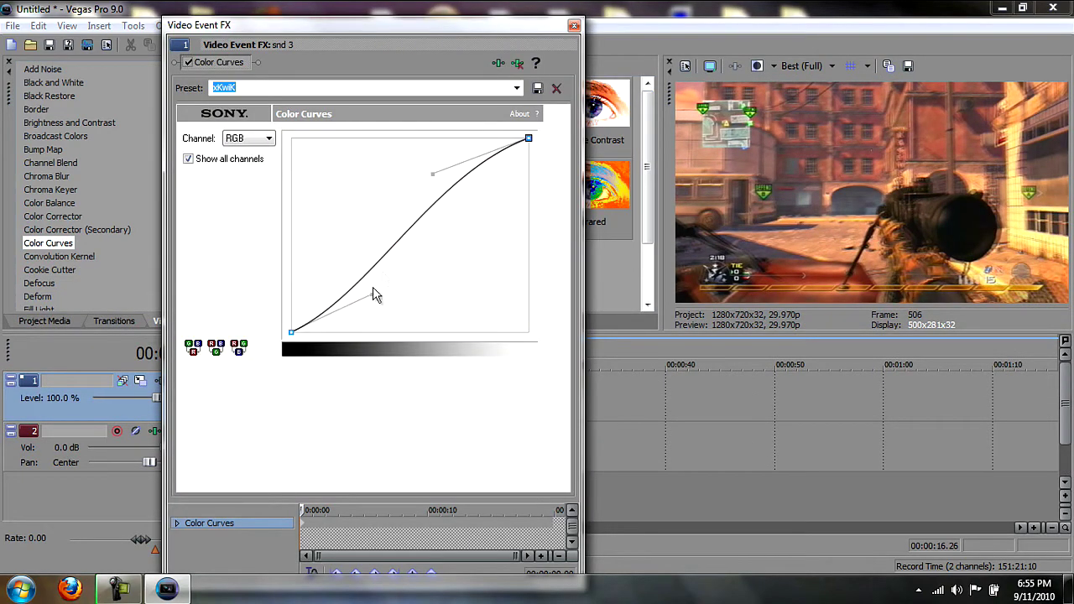
# Reset the curve to None, bend it into an S shape, then reselect xKwiK and close
pyautogui.click(517, 87)
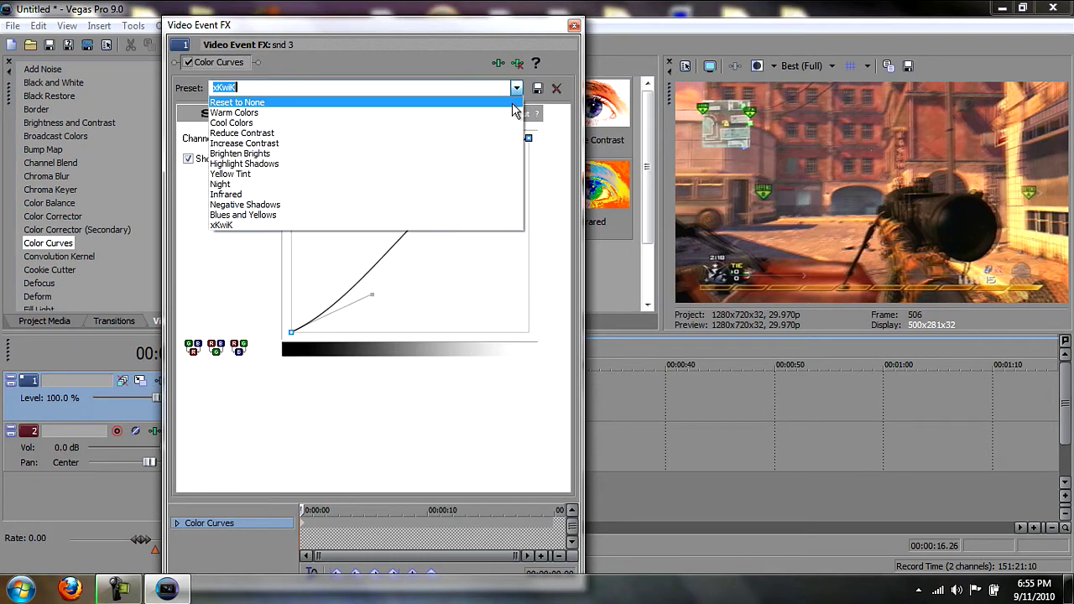
pyautogui.click(511, 99)
pyautogui.moveTo(476, 179); pyautogui.dragTo(432, 170)
pyautogui.moveTo(336, 295); pyautogui.dragTo(379, 298)
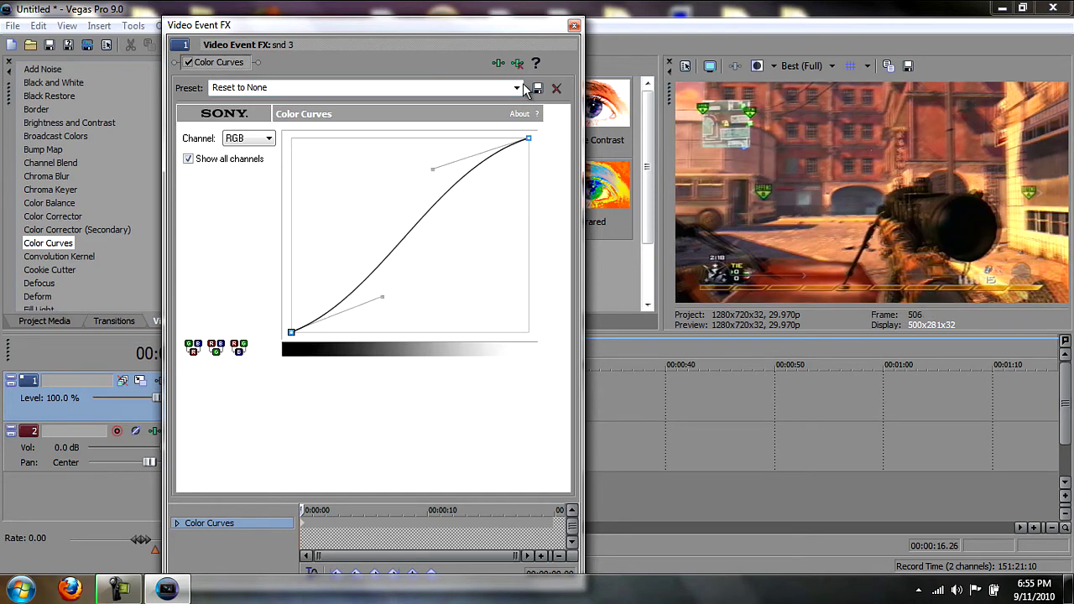
pyautogui.click(517, 88)
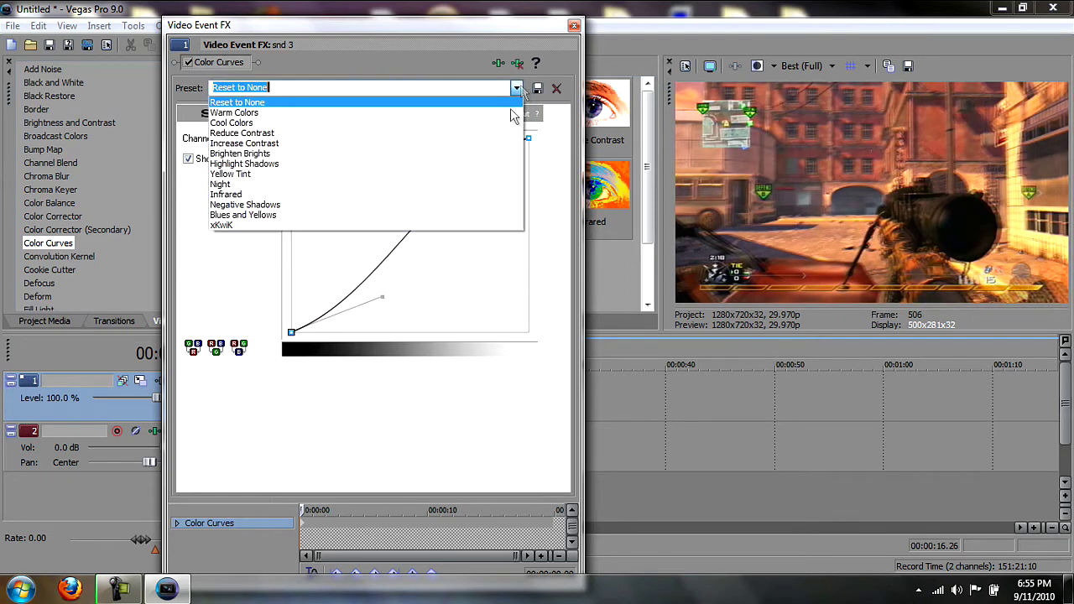
pyautogui.click(495, 224)
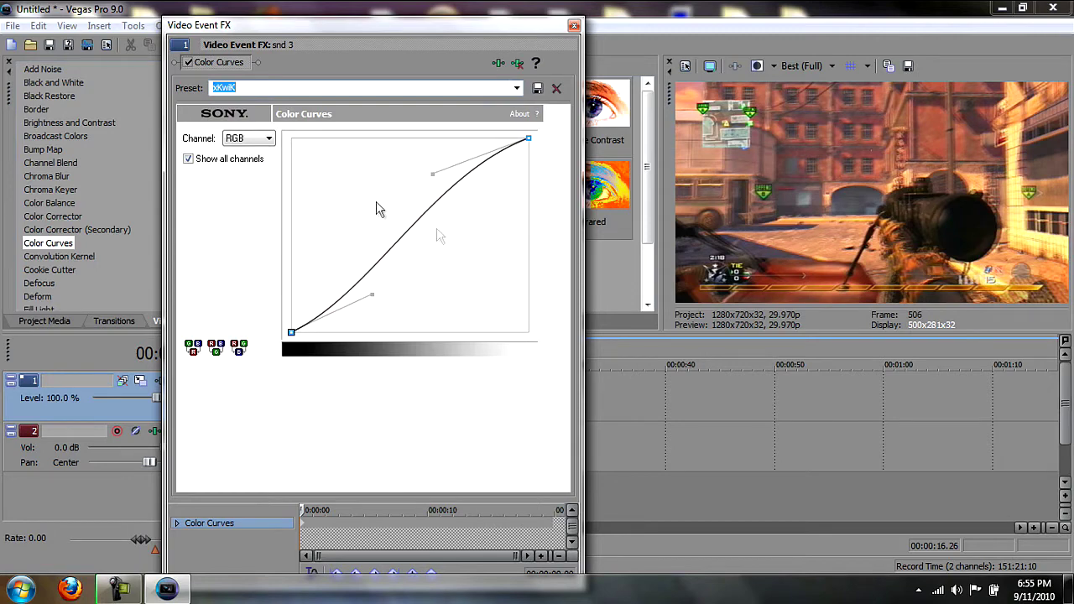
pyautogui.click(574, 25)
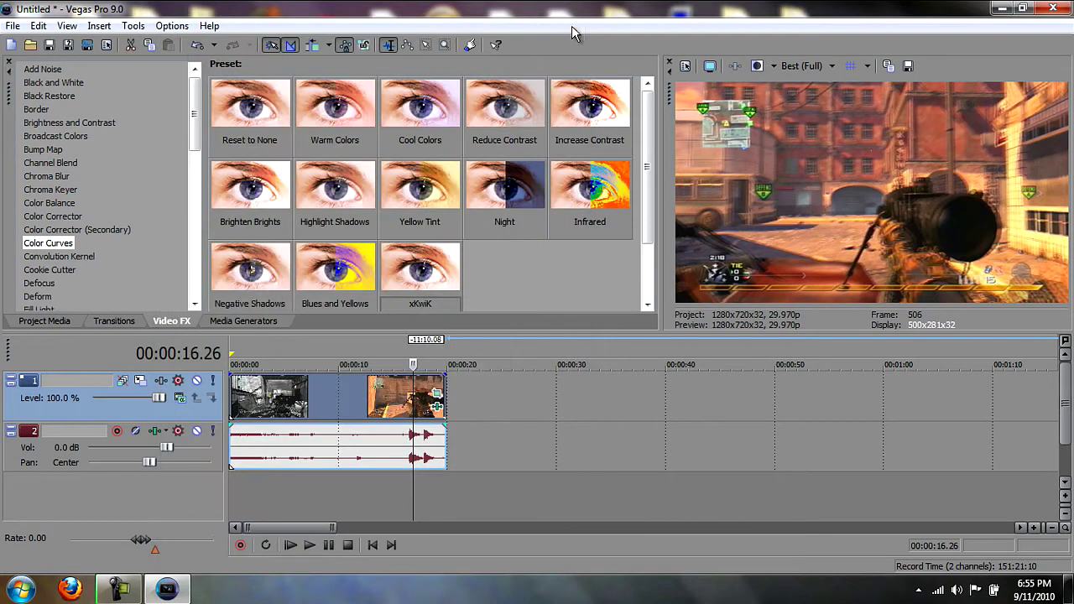
# Apply the xKwiK Deform preset (amount 0.035) to the clip and close its settings window
pyautogui.click(37, 297)
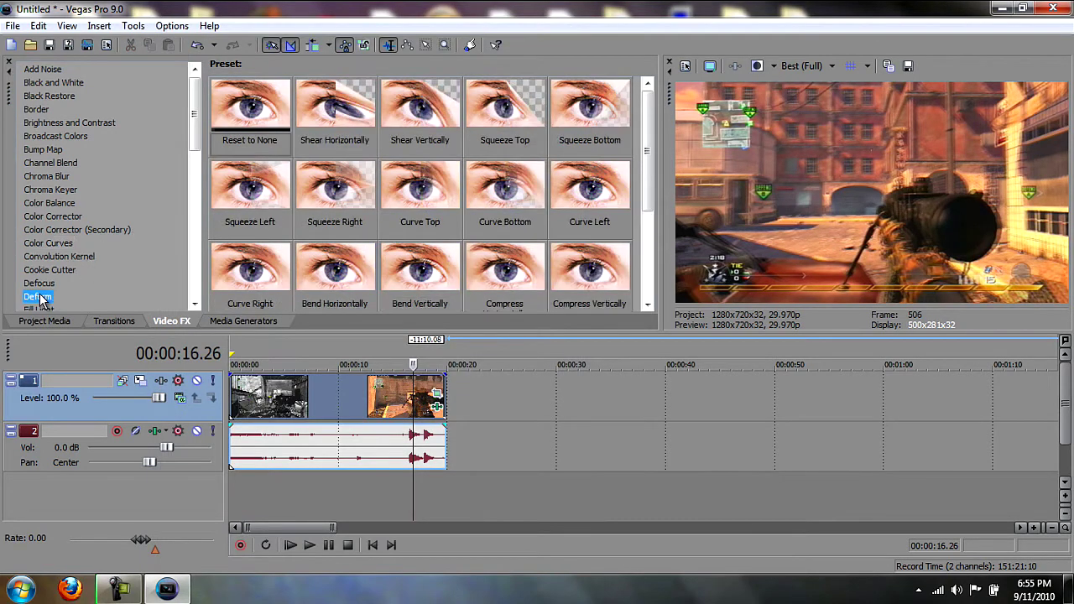
pyautogui.scroll(-3, 485, 252)
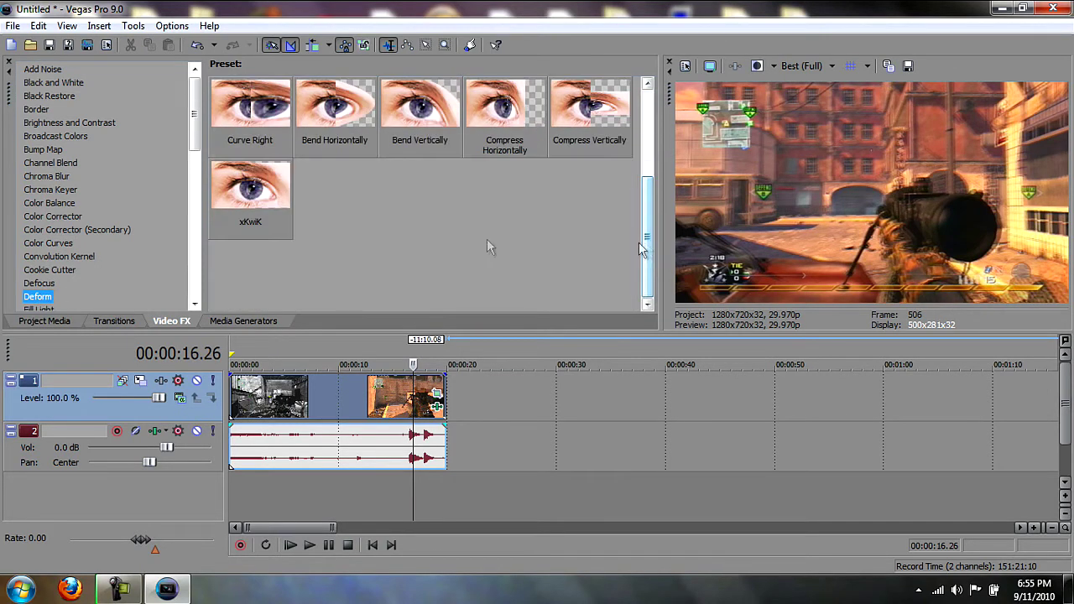
pyautogui.moveTo(262, 199); pyautogui.dragTo(324, 401)
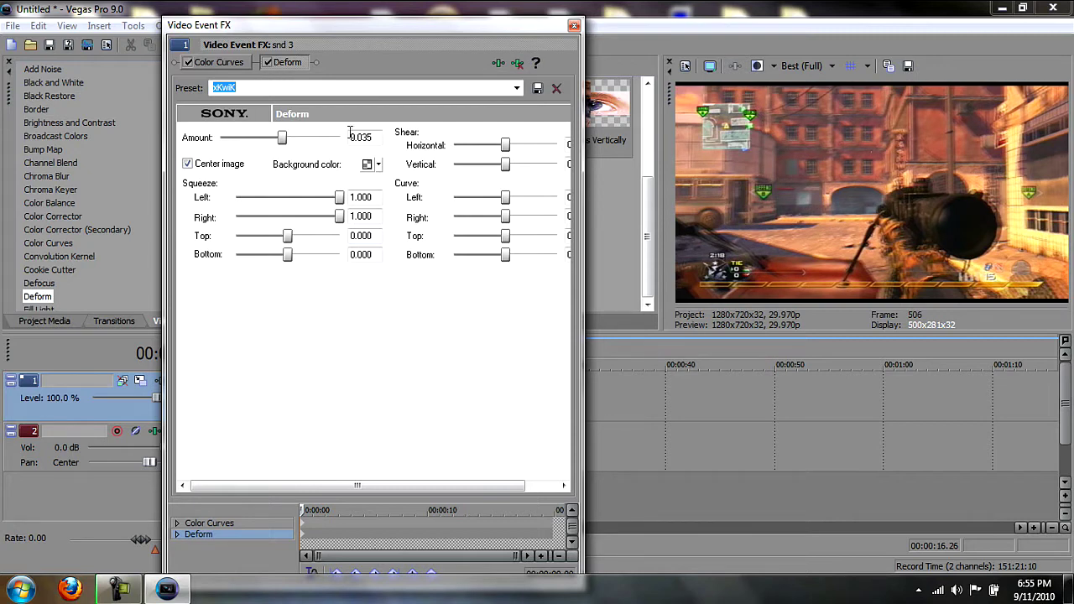
pyautogui.moveTo(580, 421); pyautogui.dragTo(668, 407)
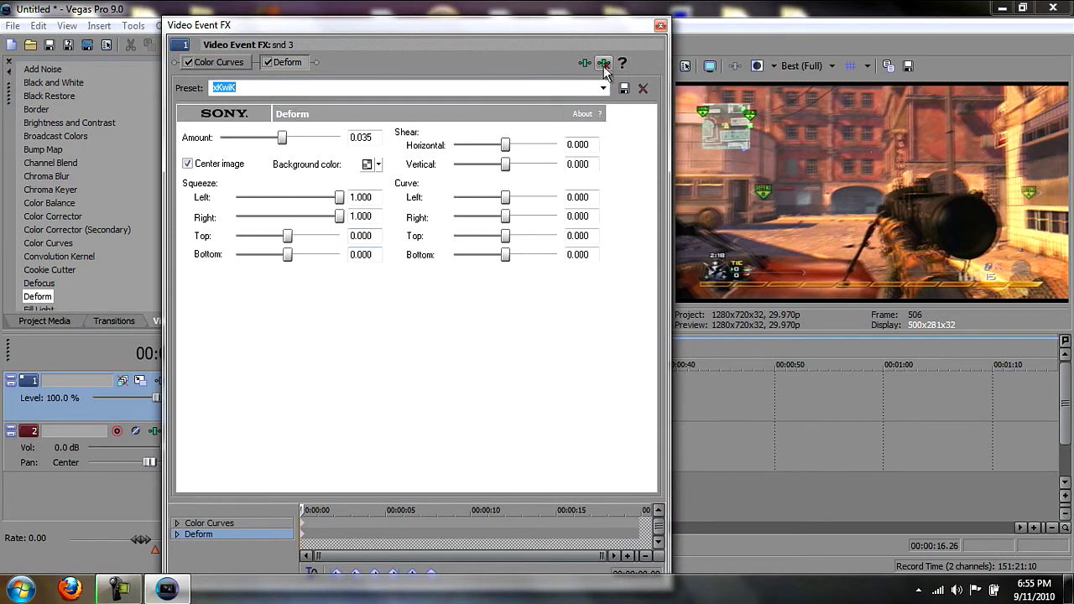
pyautogui.click(660, 25)
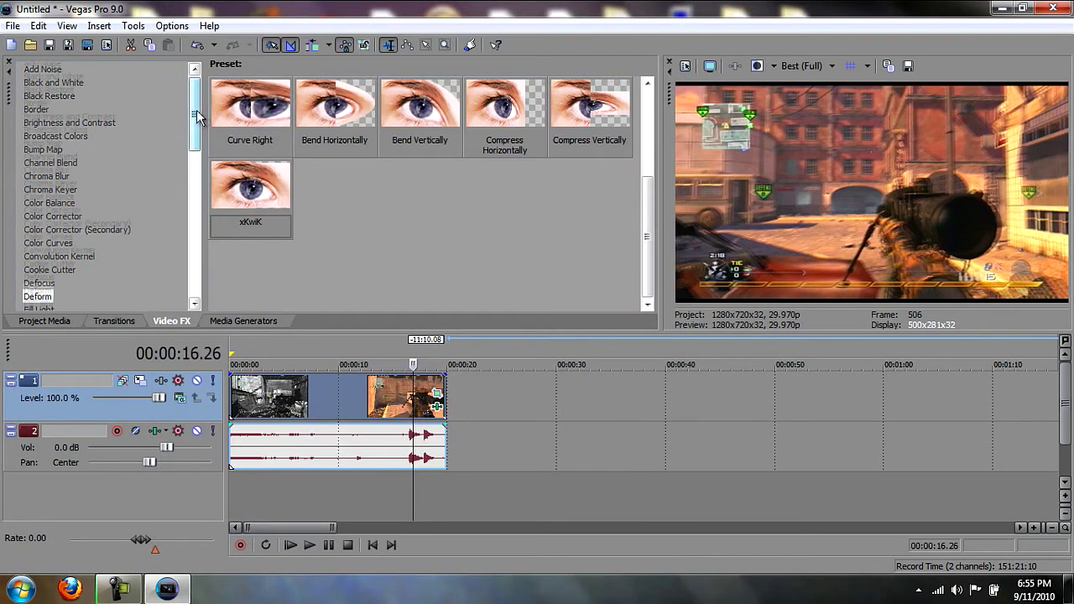
pyautogui.moveTo(197, 110); pyautogui.dragTo(164, 288)
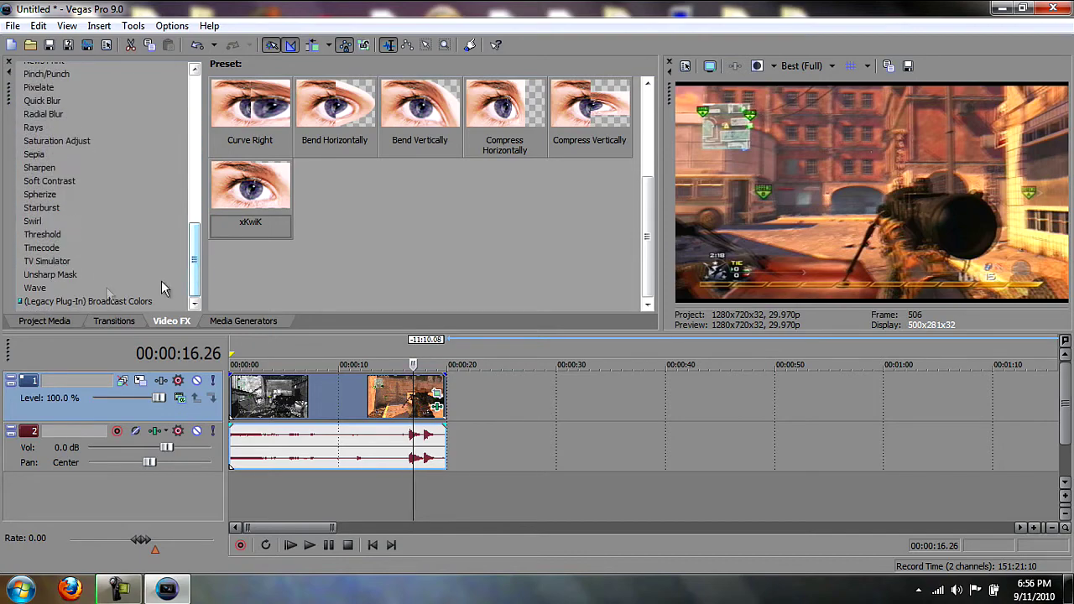
# Apply the xKwiK Unsharp Mask preset (Amount 0.250, Radius 0.300) to the clip, compare it on and off, then close the FX window
pyautogui.click(50, 274)
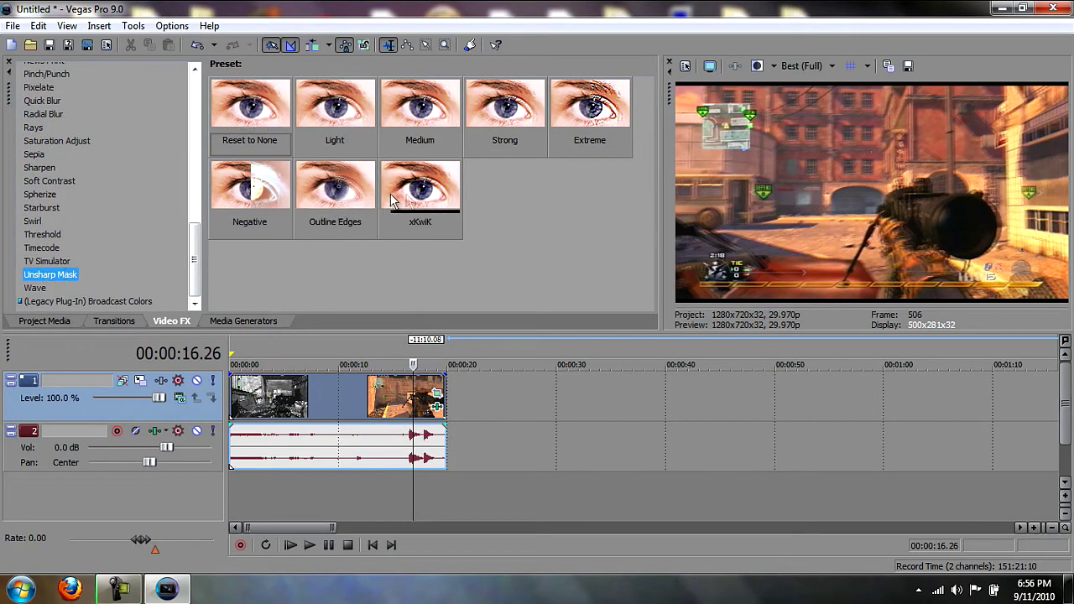
pyautogui.moveTo(393, 200); pyautogui.dragTo(343, 401)
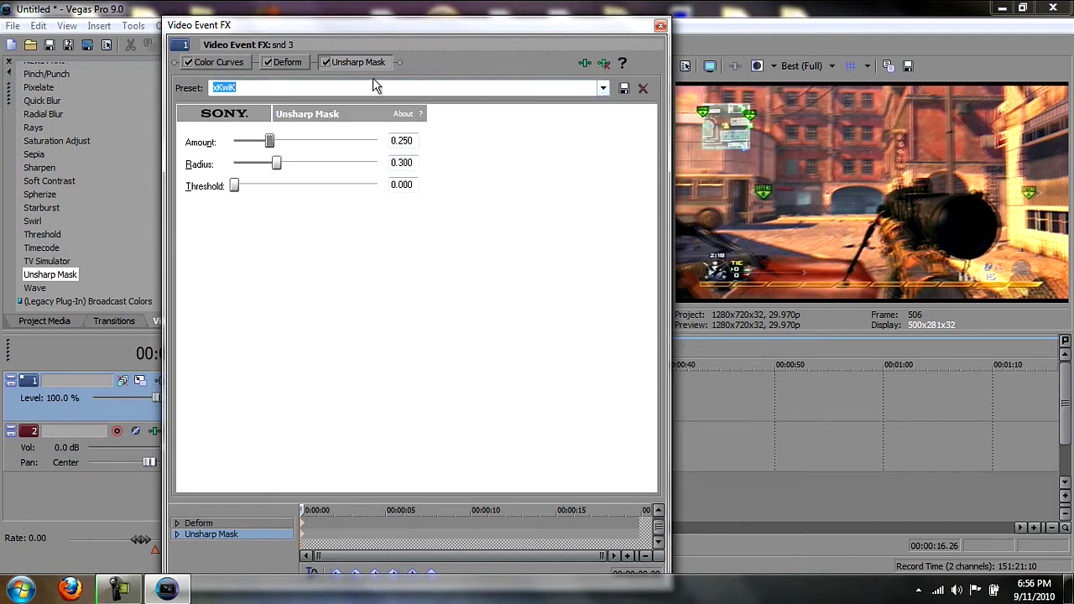
pyautogui.click(326, 63)
pyautogui.click(326, 63)
pyautogui.click(660, 25)
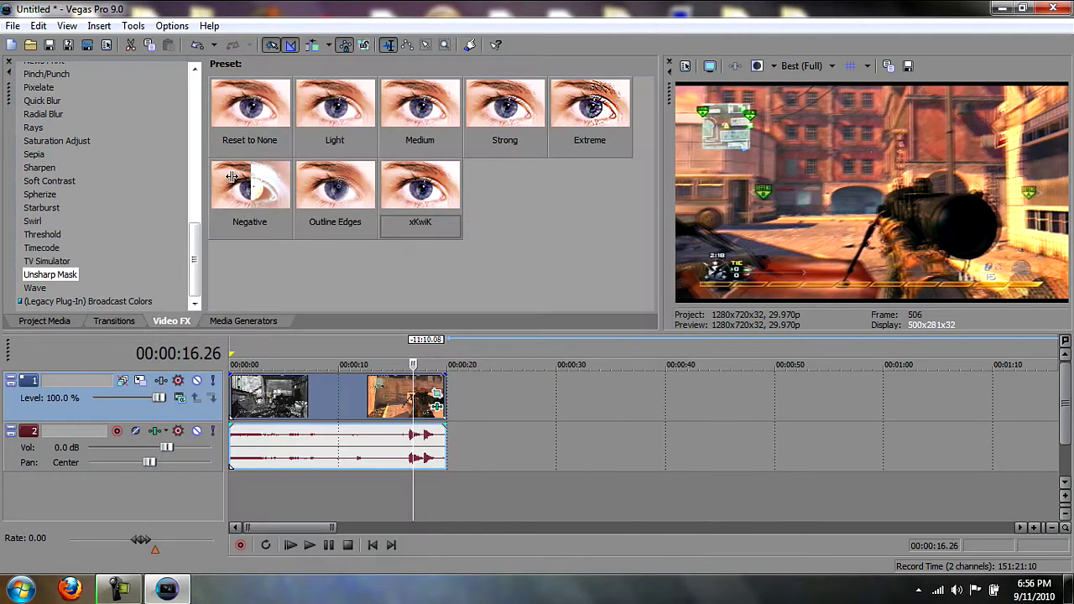
# Add Soft Contrast with the Soft Moderate Contrast preset to the clip and compare it bypassed
pyautogui.click(47, 181)
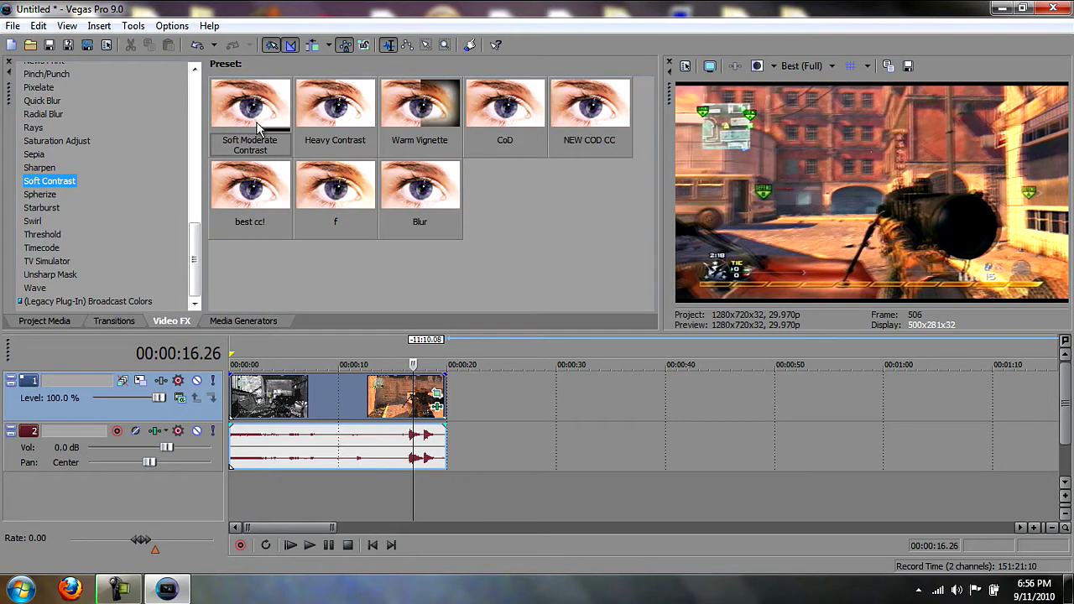
pyautogui.moveTo(256, 113); pyautogui.dragTo(335, 402)
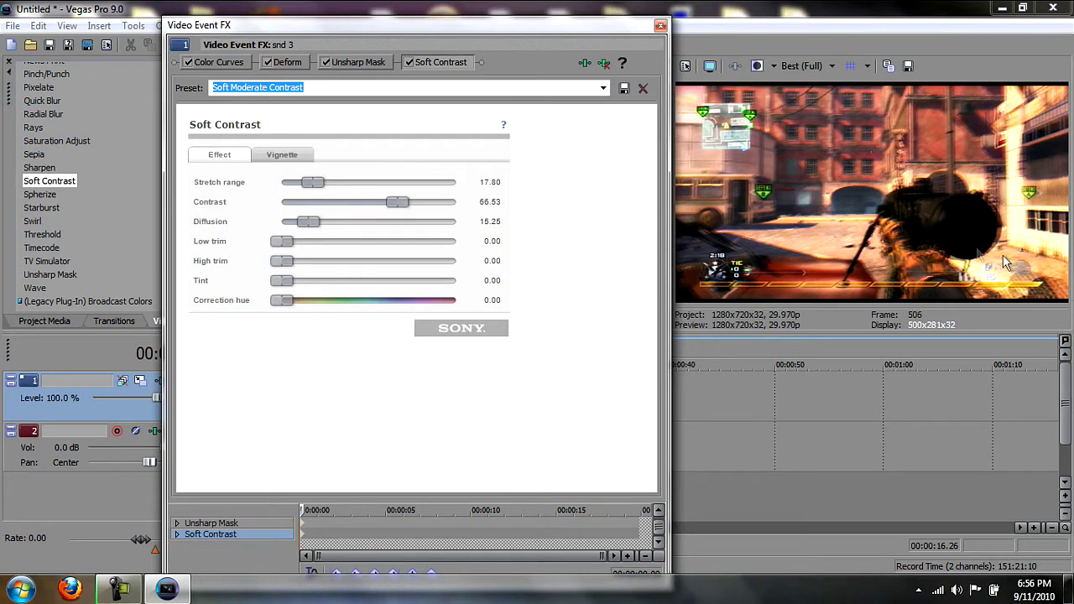
pyautogui.click(409, 62)
pyautogui.click(661, 28)
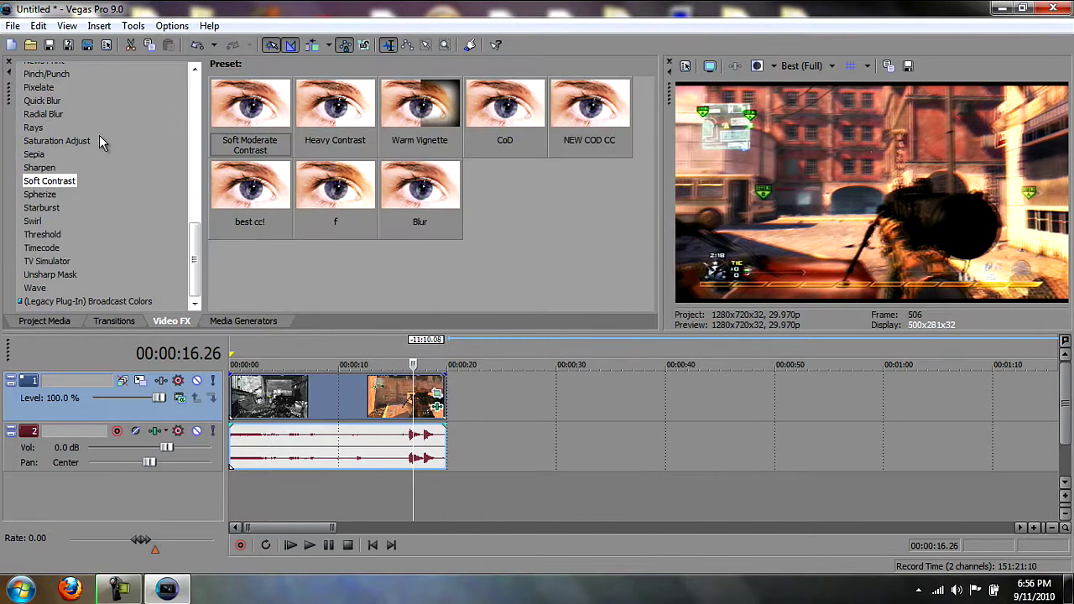
# Add Sharpen with Reset to None (amount 0.000), comparing it at Preview and Best quality
pyautogui.click(43, 168)
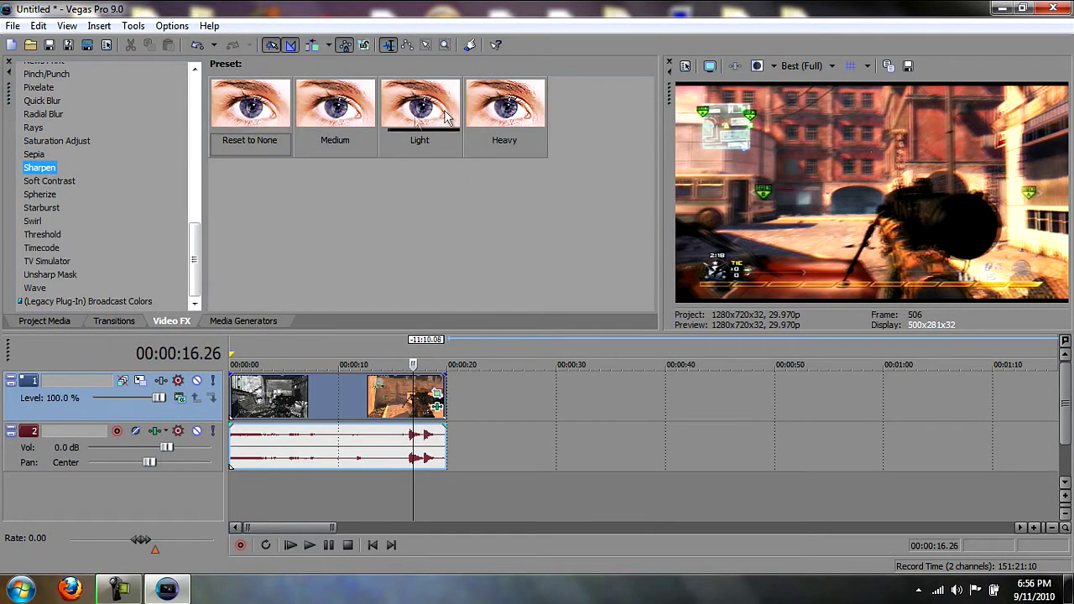
pyautogui.moveTo(245, 126); pyautogui.dragTo(327, 404)
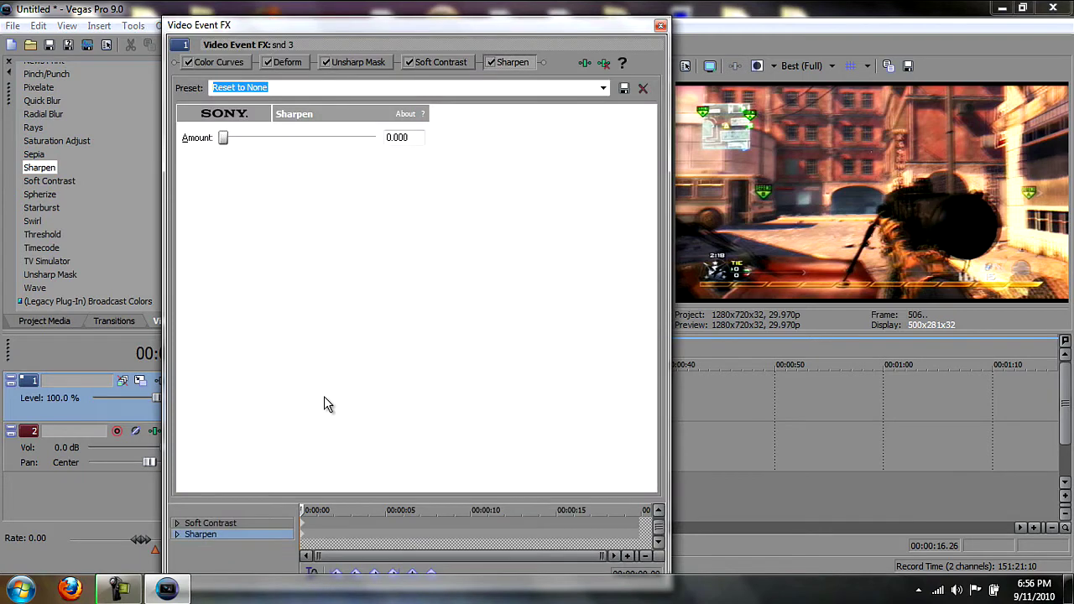
pyautogui.click(491, 63)
pyautogui.click(796, 67)
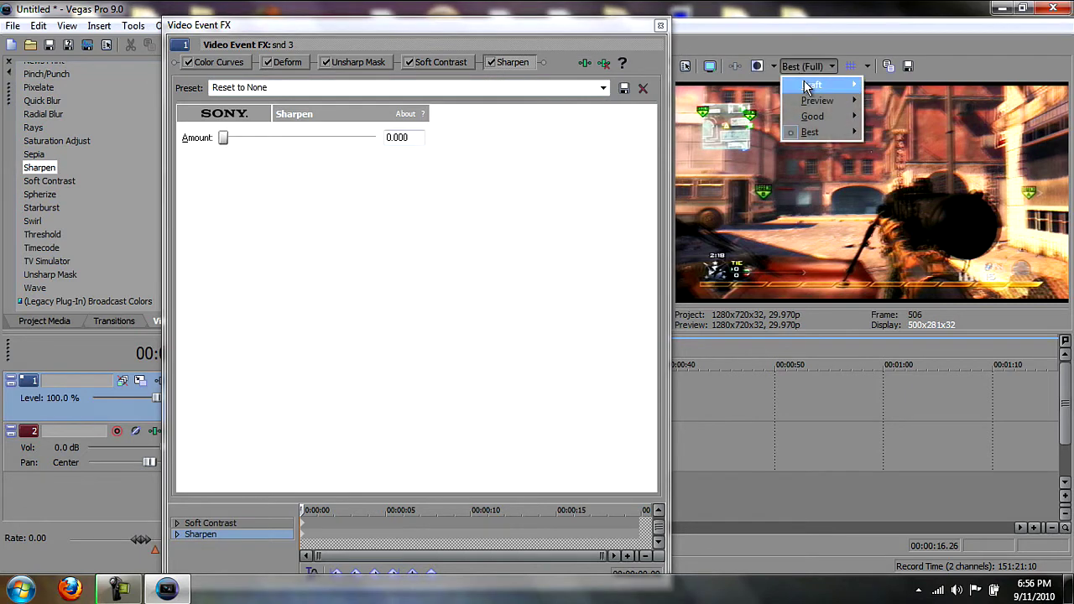
pyautogui.moveTo(813, 99)
pyautogui.click(869, 98)
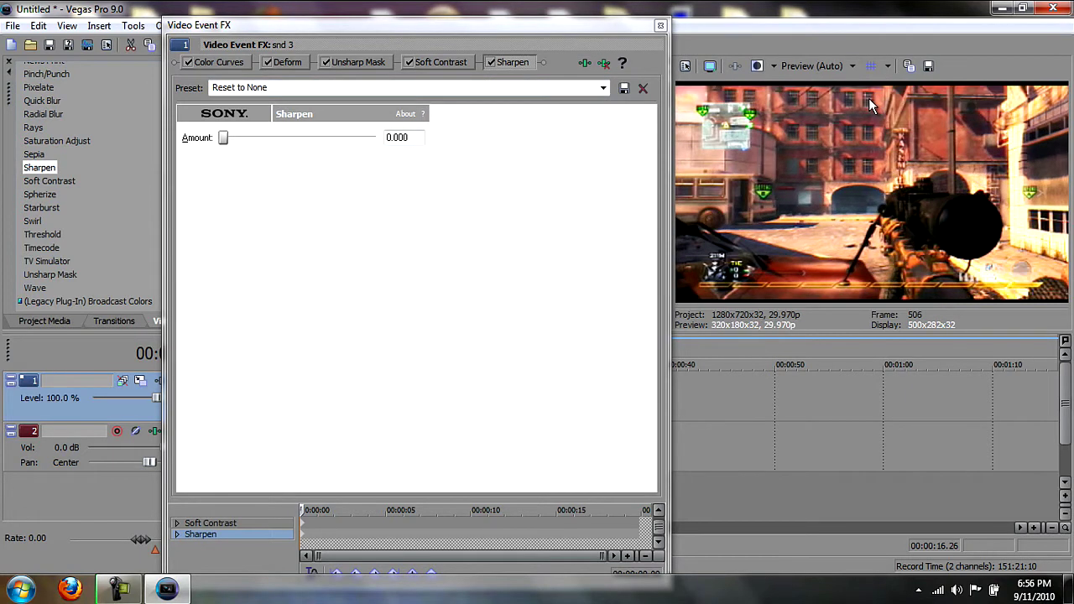
pyautogui.click(492, 63)
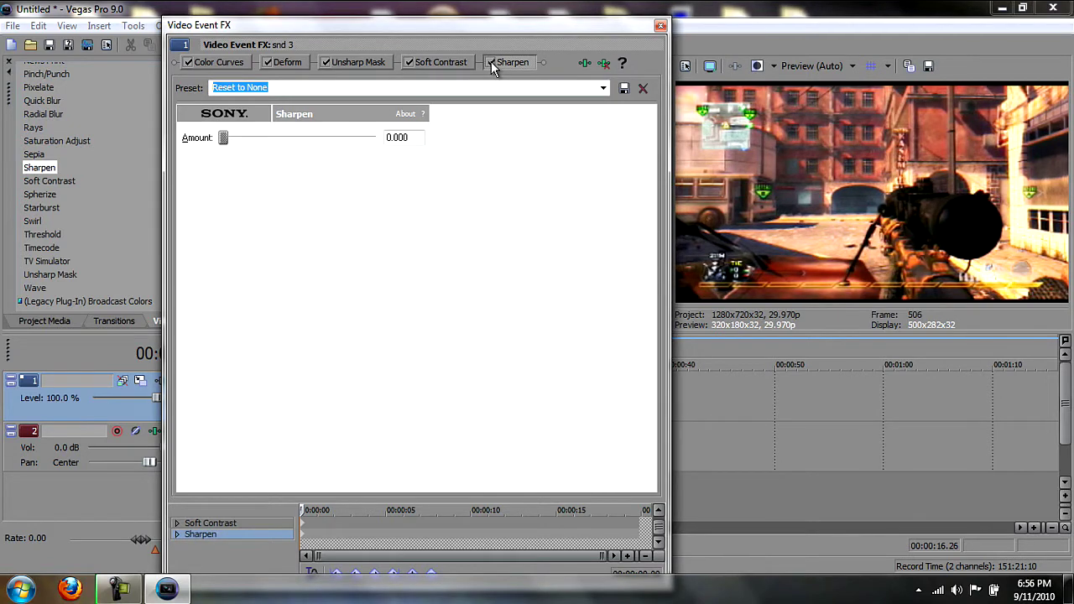
pyautogui.click(491, 63)
pyautogui.click(786, 65)
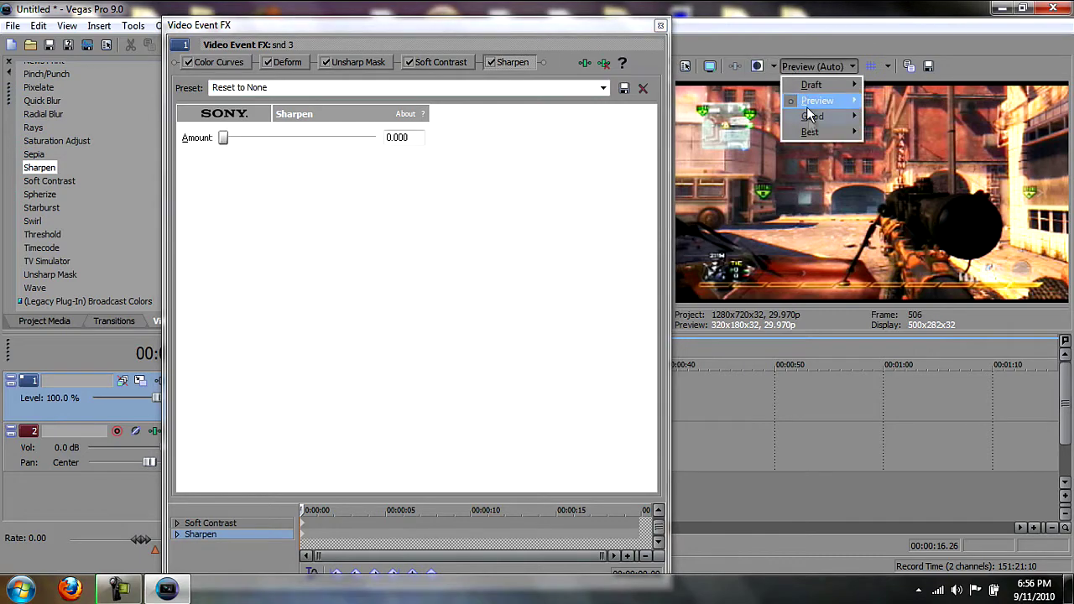
pyautogui.moveTo(810, 131)
pyautogui.click(877, 134)
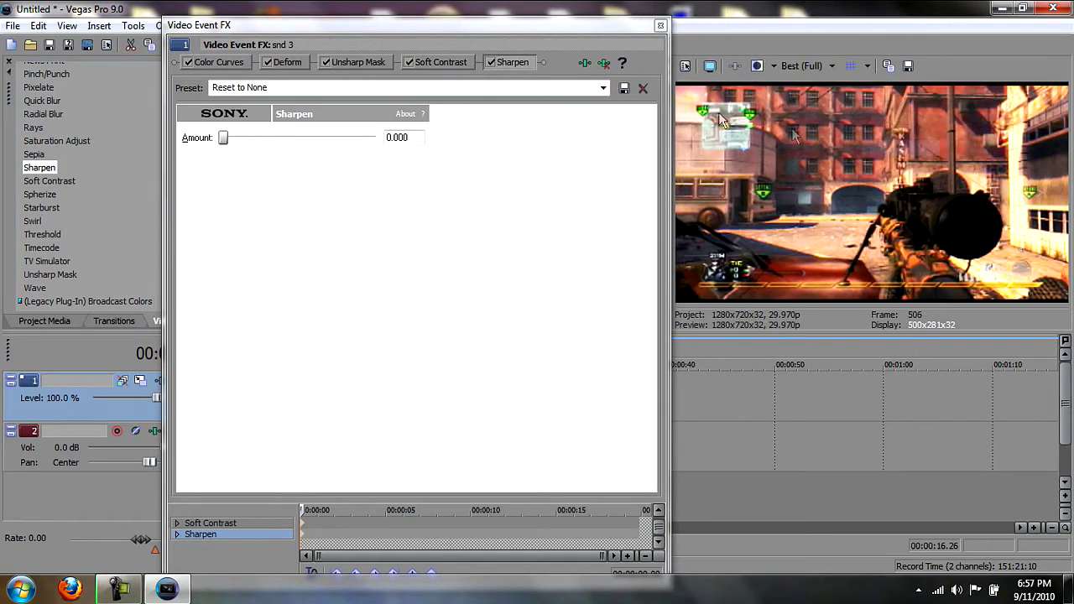
pyautogui.click(660, 26)
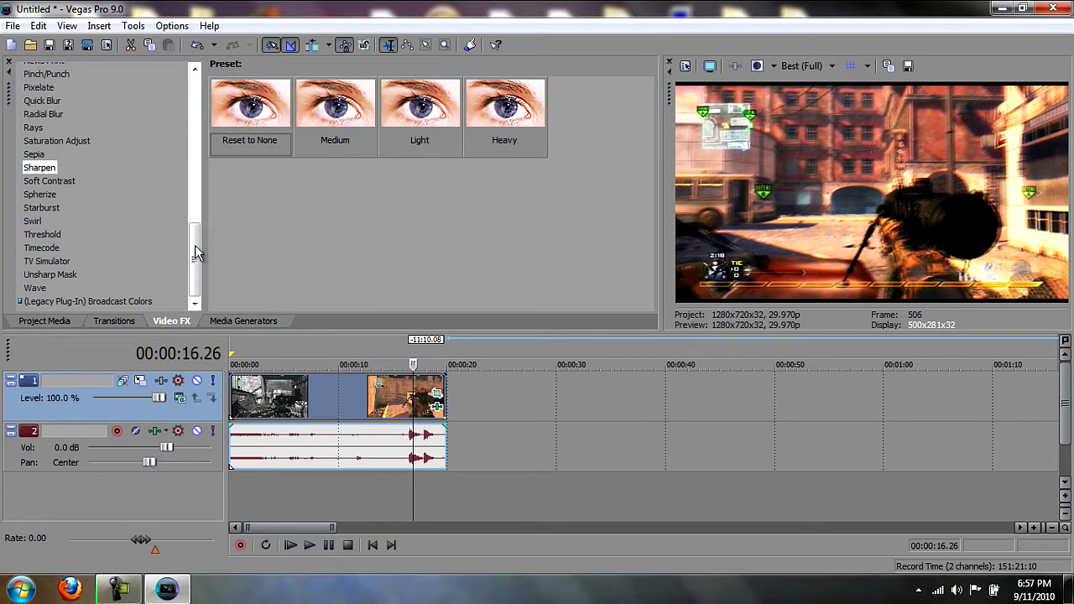
# Set the playhead to 00:00:07.02 and start Render As to 'renderrrrrr' with Sony AVC kogden4 custom settings
pyautogui.moveTo(194, 246)
pyautogui.mouseDown()
pyautogui.moveTo(194, 105)
pyautogui.moveTo(195, 261)
pyautogui.mouseUp()
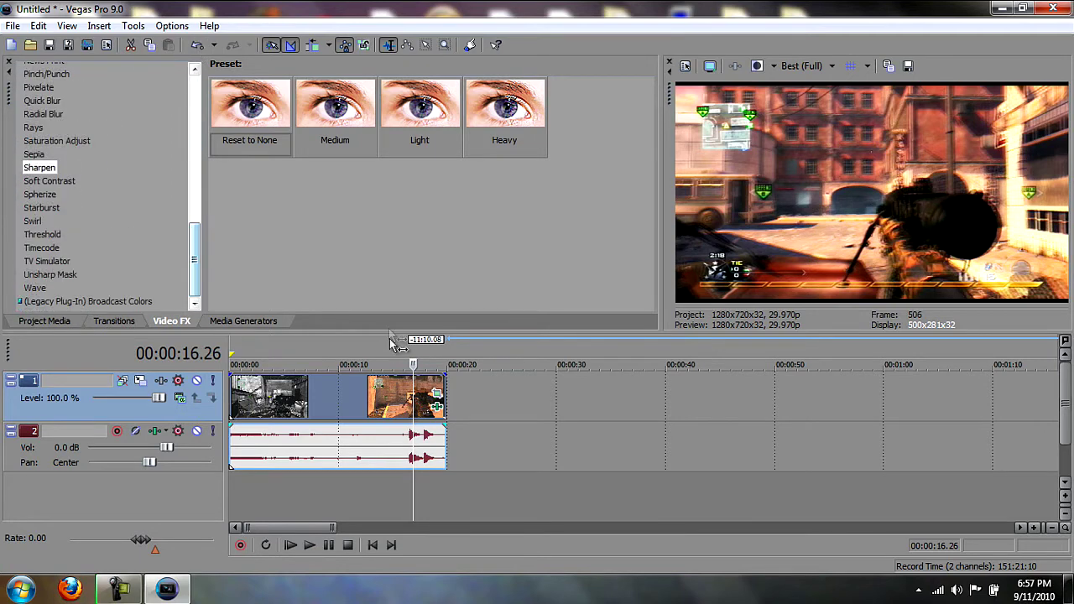
pyautogui.click(307, 403)
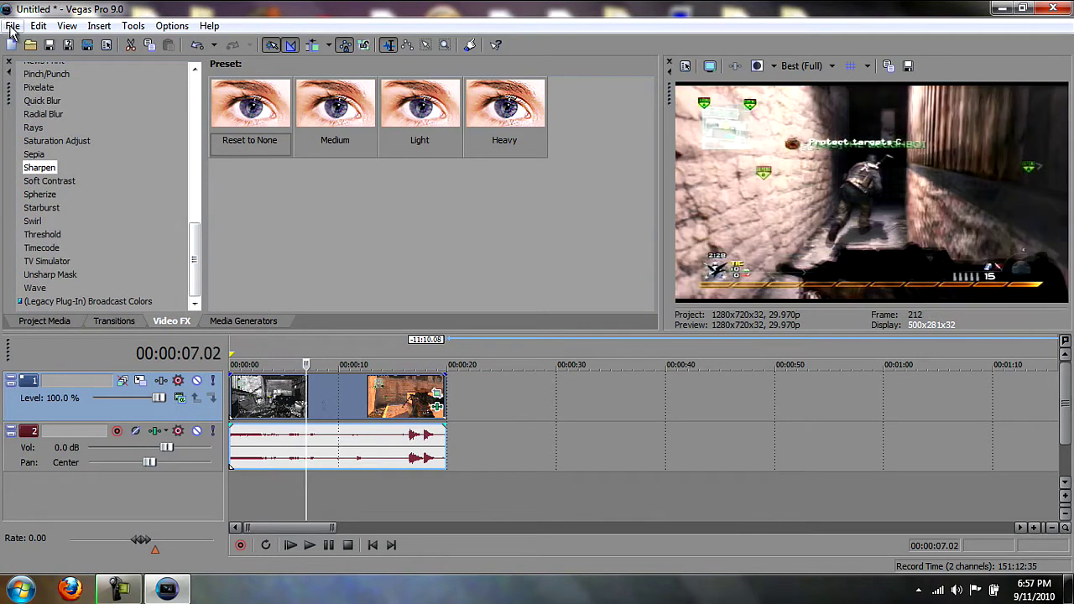
pyautogui.click(13, 26)
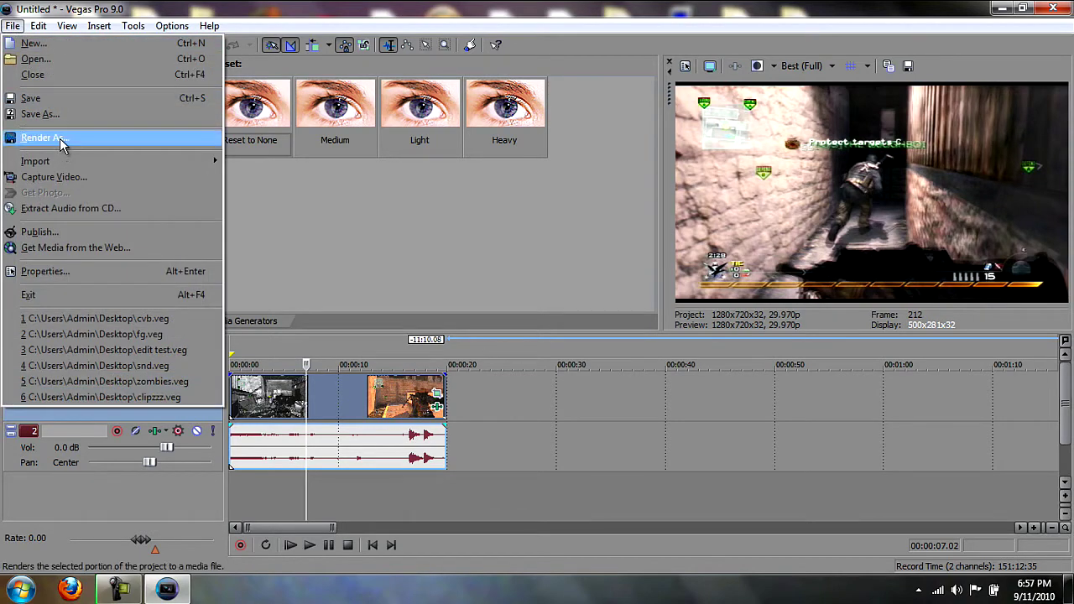
pyautogui.click(63, 141)
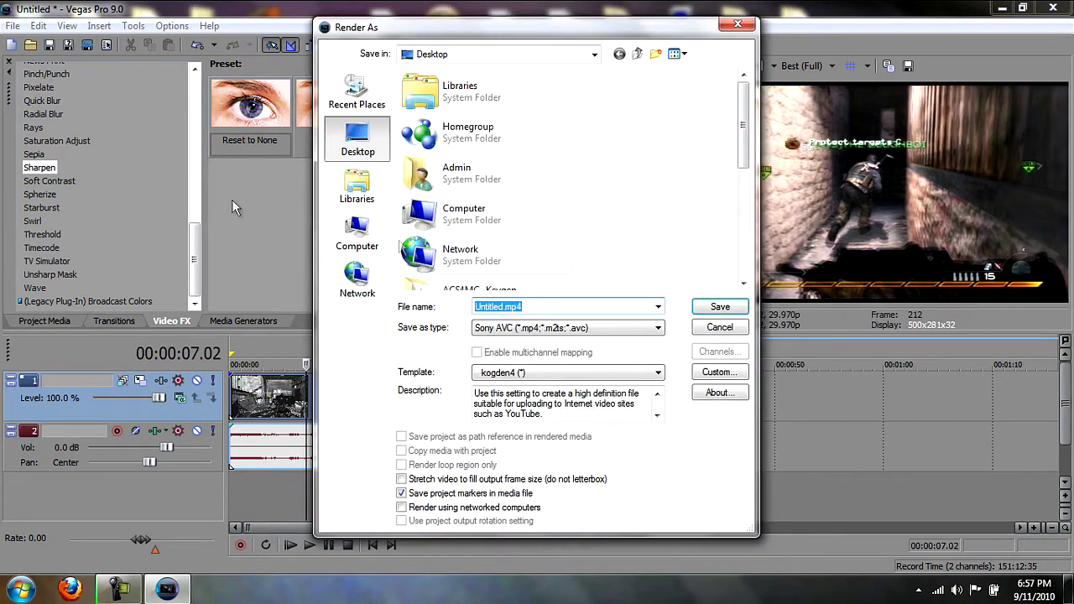
pyautogui.write('render')
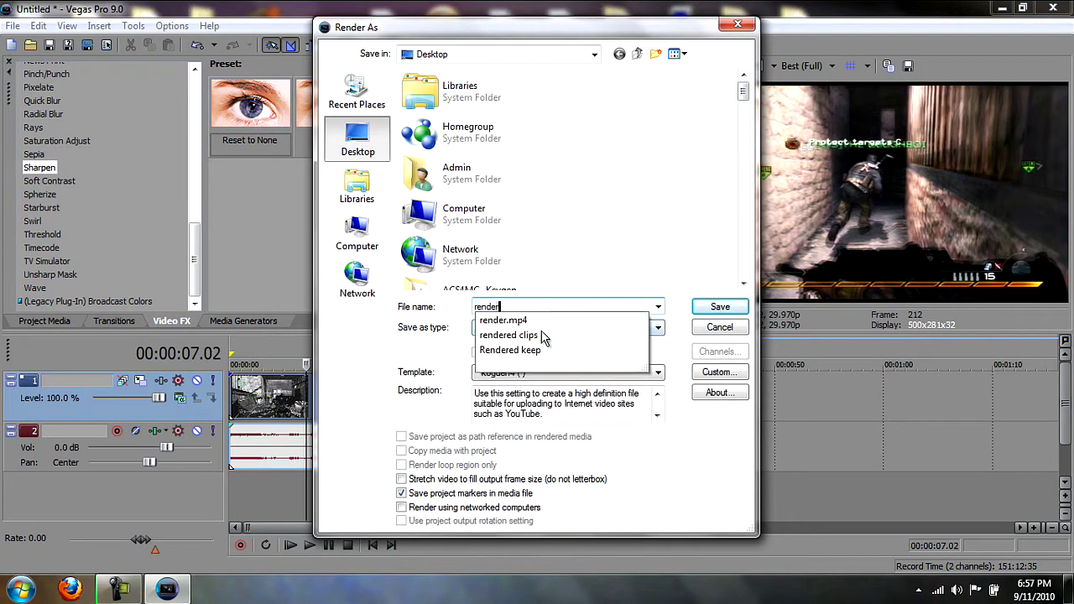
pyautogui.write('rrrrr')
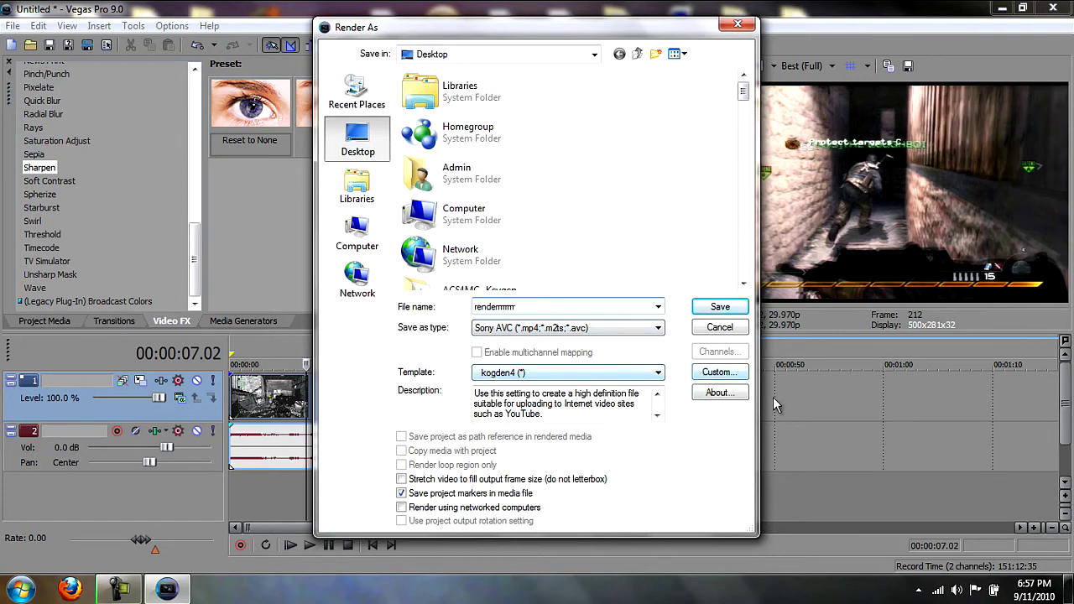
pyautogui.click(718, 372)
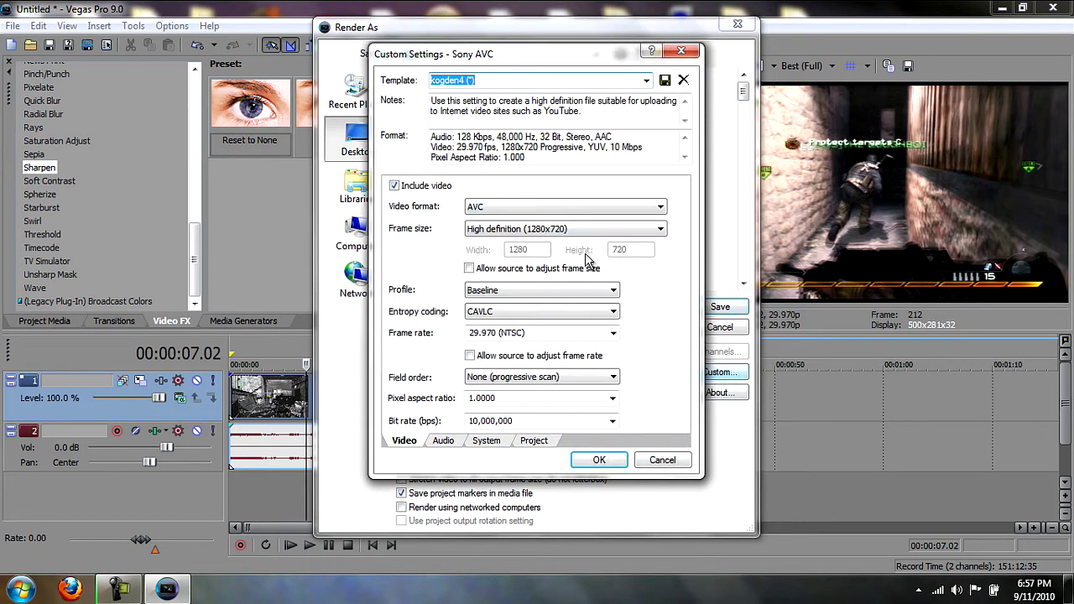
# Confirm video settings: AVC, 1280x720, Baseline profile, CAVLC, 29.970 fps, pixel aspect 1.0000
pyautogui.click(653, 210)
pyautogui.click(639, 221)
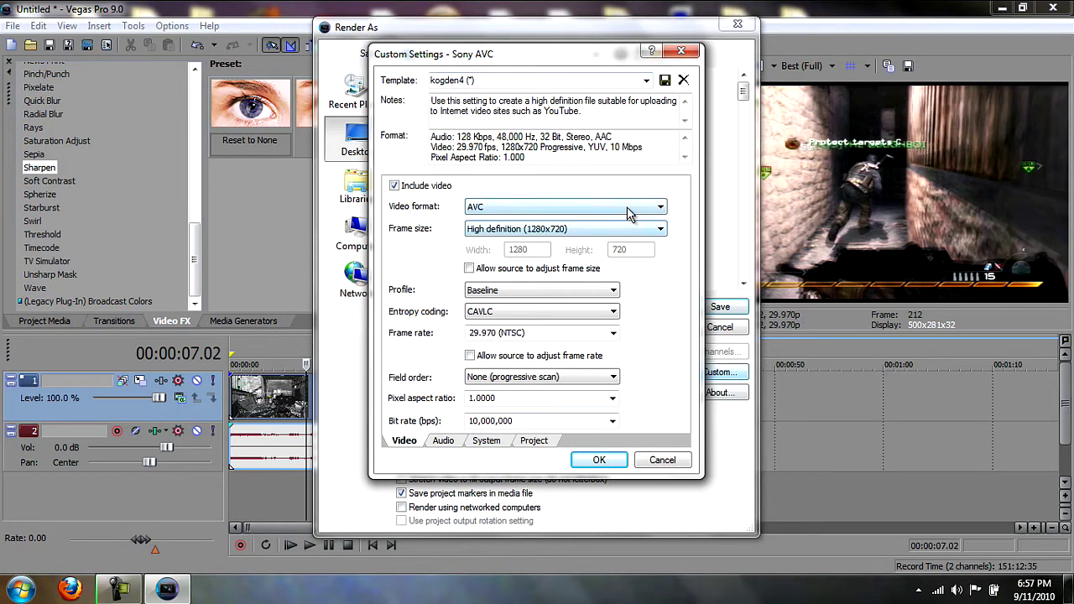
pyautogui.click(625, 231)
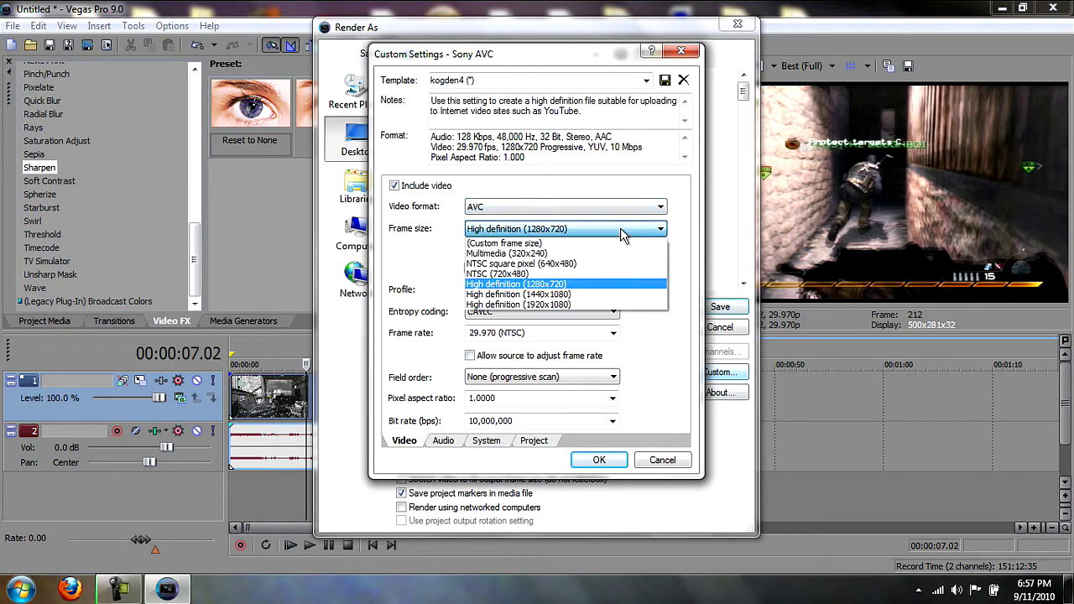
pyautogui.click(595, 285)
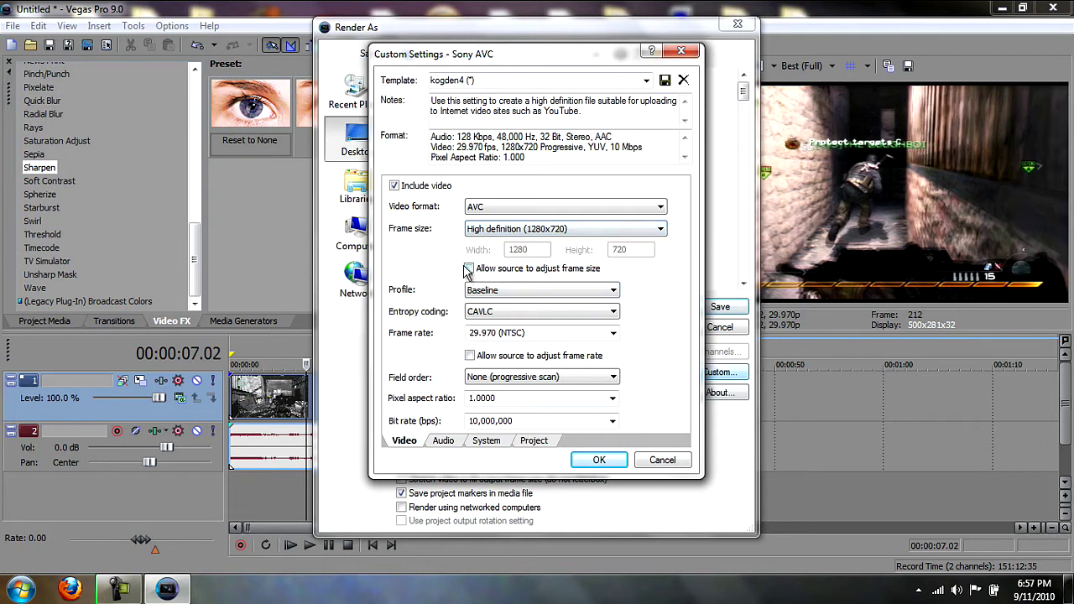
pyautogui.click(494, 292)
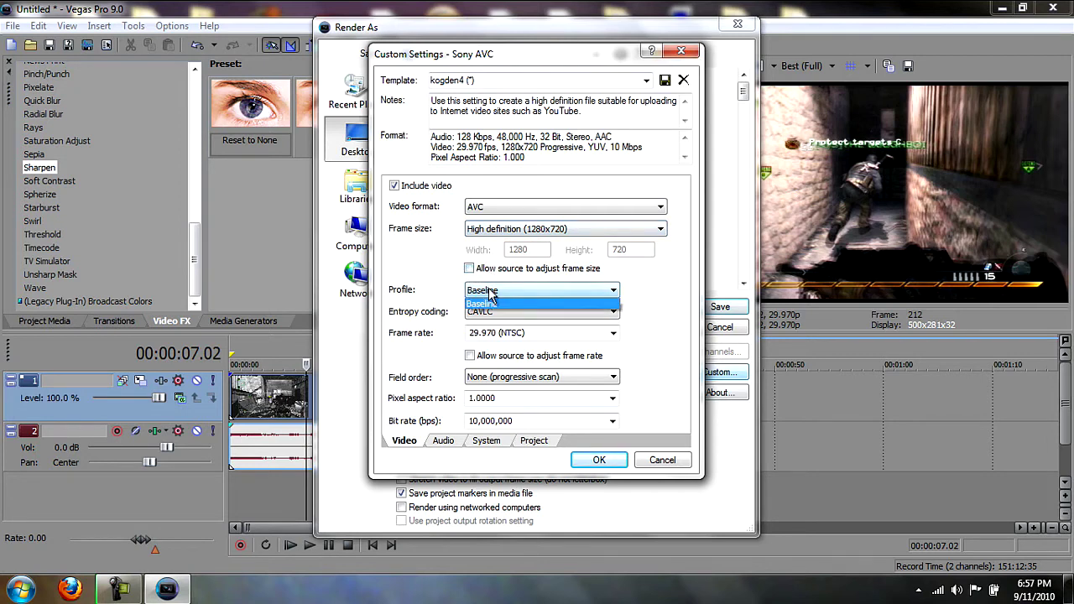
pyautogui.click(494, 302)
pyautogui.click(492, 312)
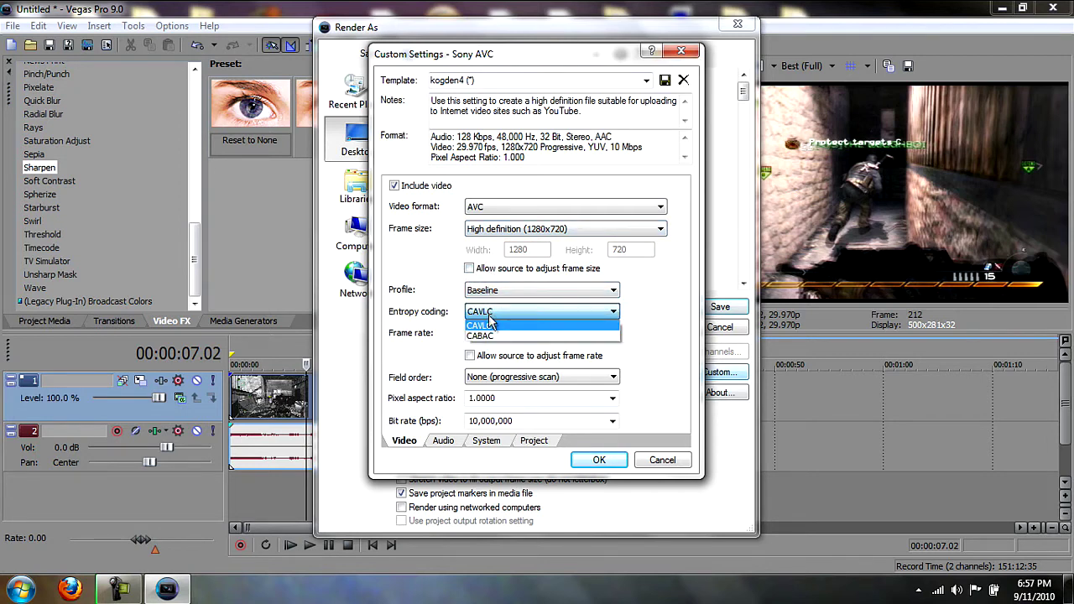
pyautogui.click(495, 326)
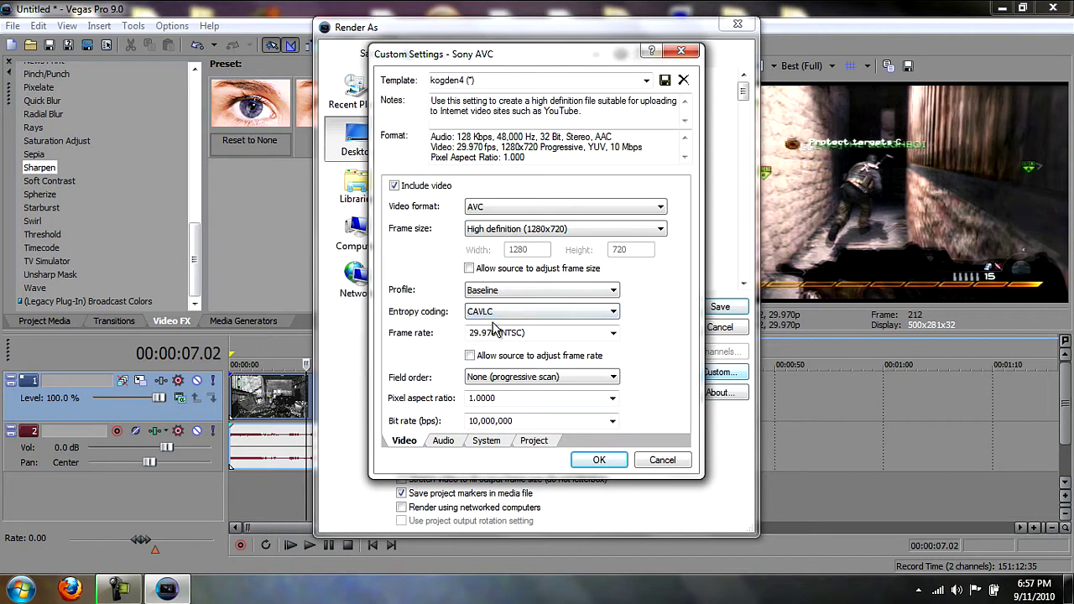
pyautogui.click(613, 333)
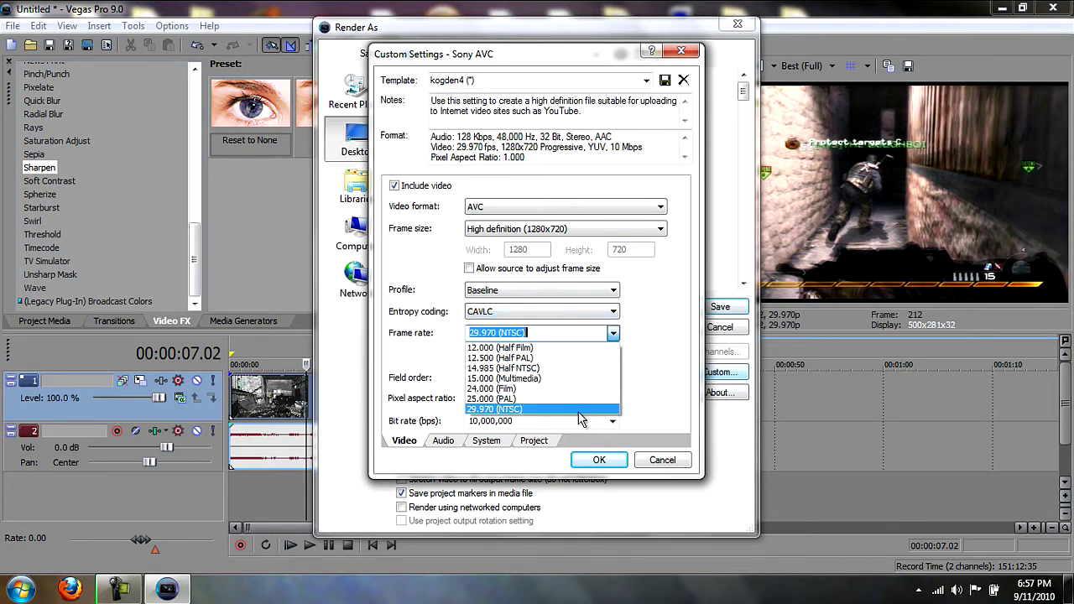
pyautogui.click(578, 411)
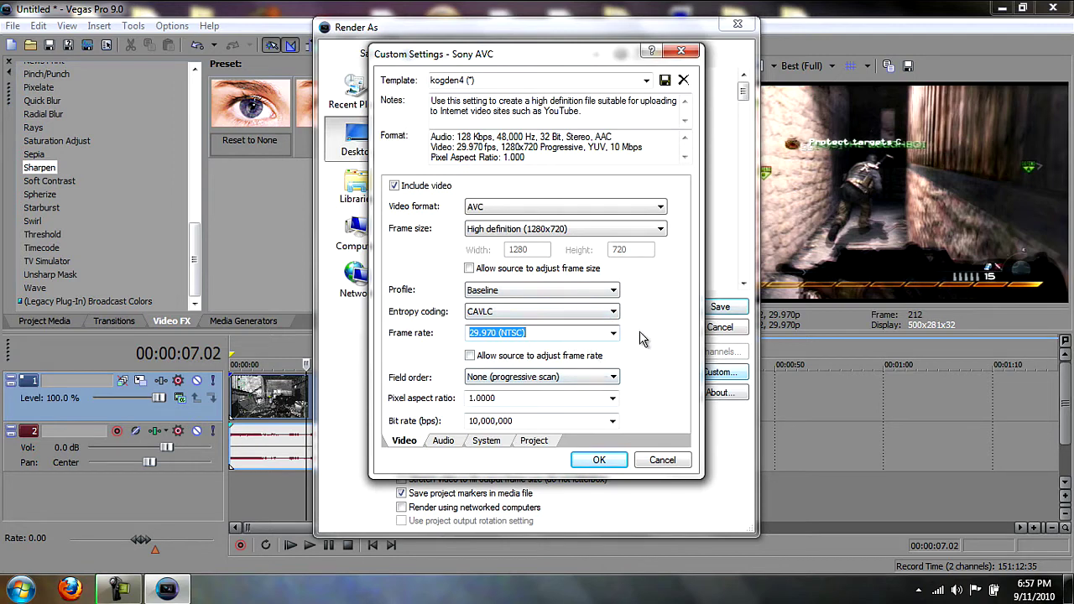
pyautogui.click(560, 330)
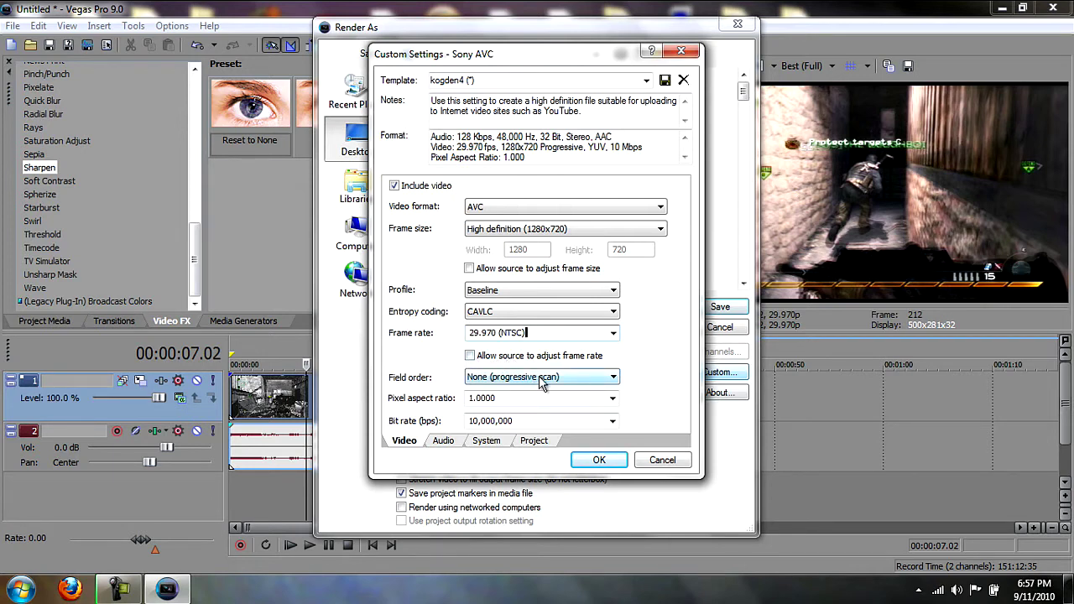
pyautogui.click(526, 398)
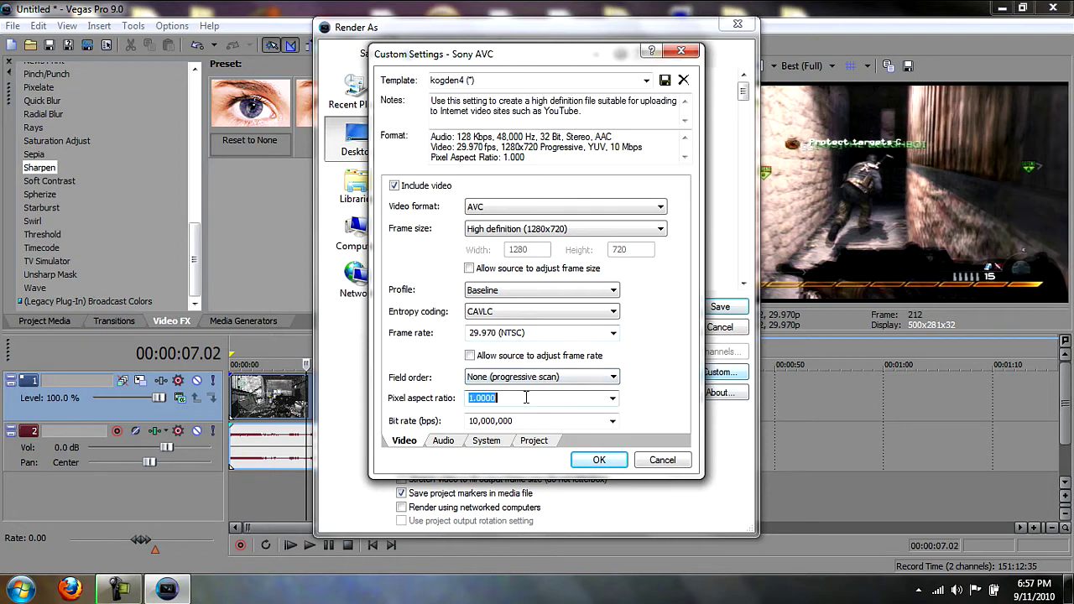
# Review the audio settings, keep MP4 format and Best rendering quality, and accept
pyautogui.click(447, 444)
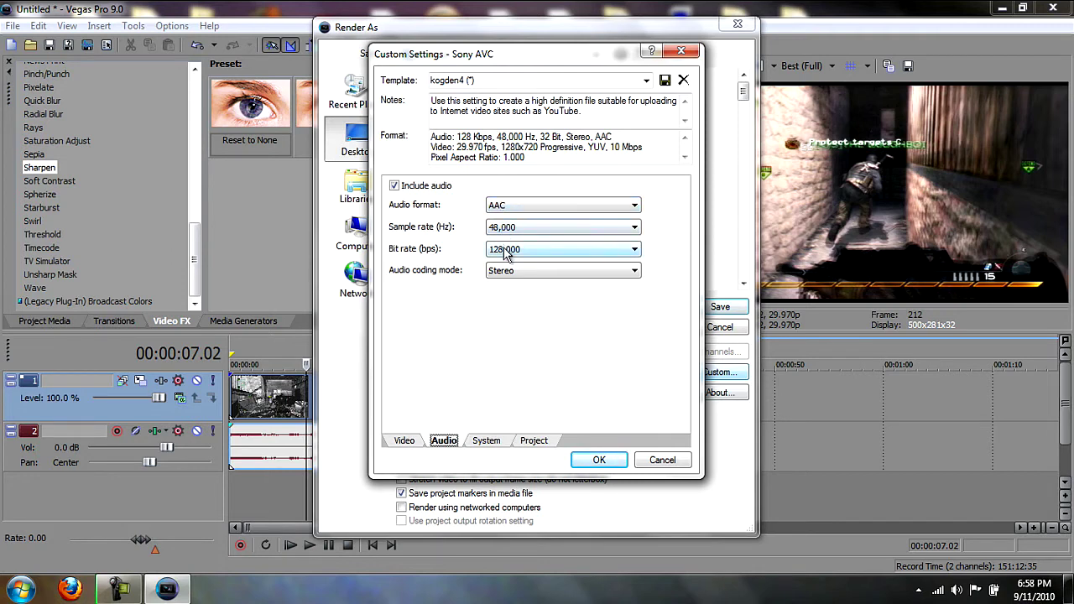
pyautogui.click(488, 442)
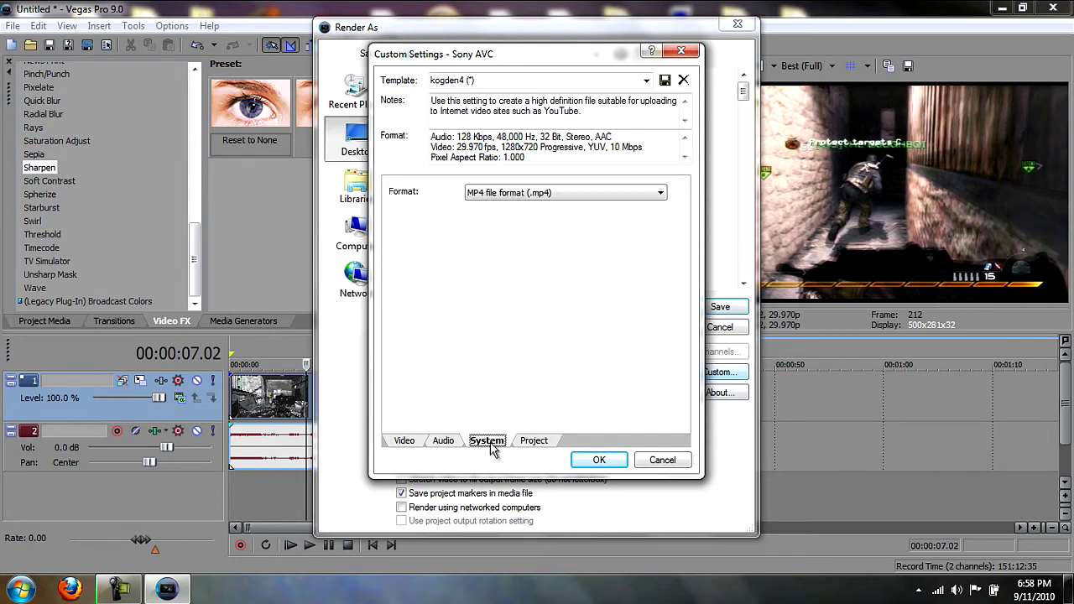
pyautogui.click(502, 199)
pyautogui.click(503, 208)
pyautogui.click(534, 440)
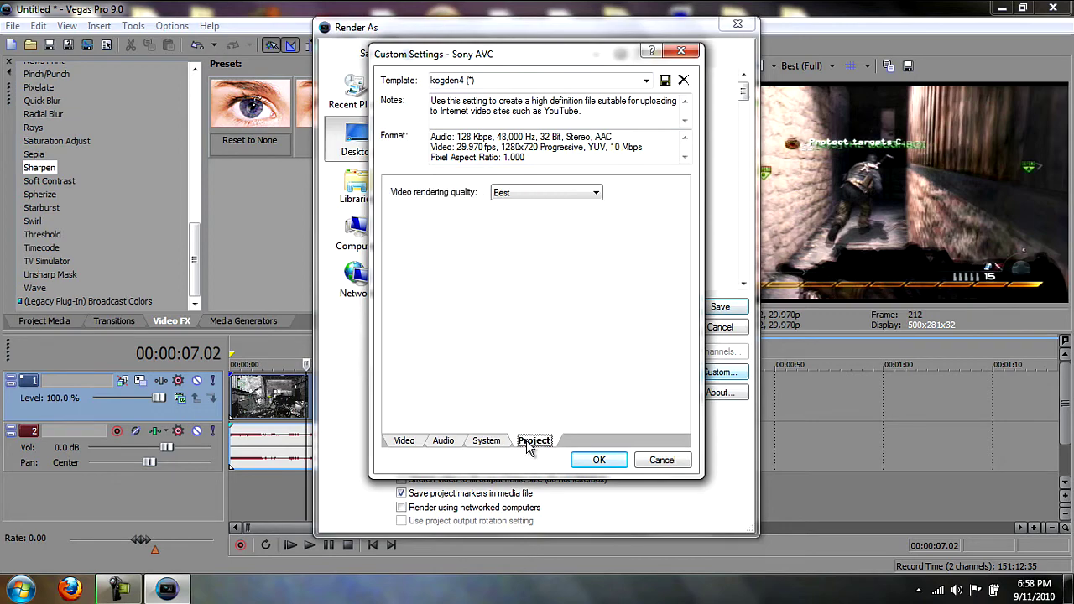
pyautogui.click(532, 195)
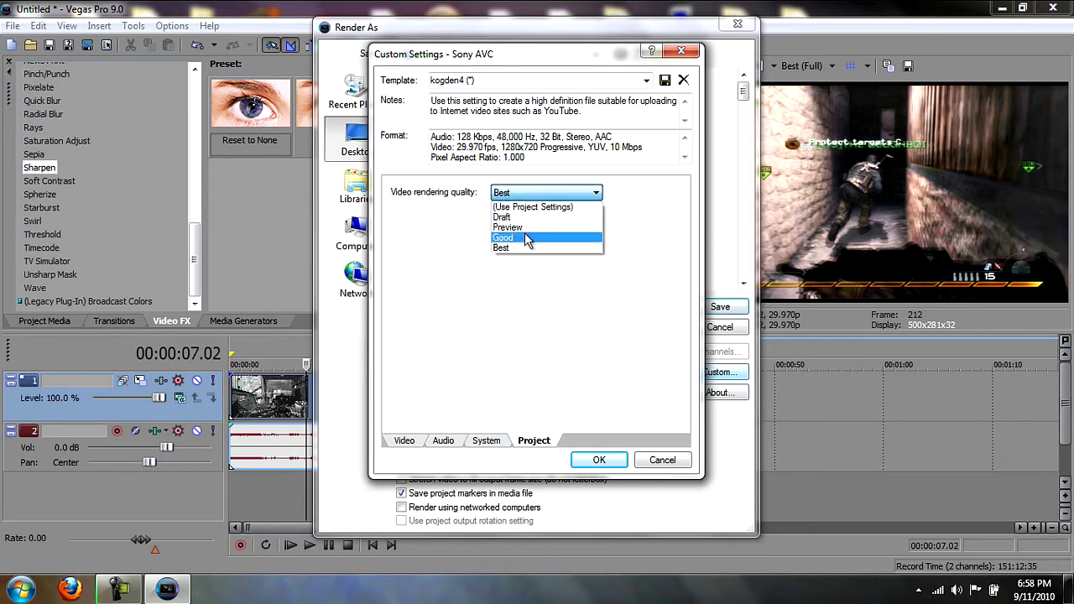
pyautogui.click(523, 247)
pyautogui.click(603, 460)
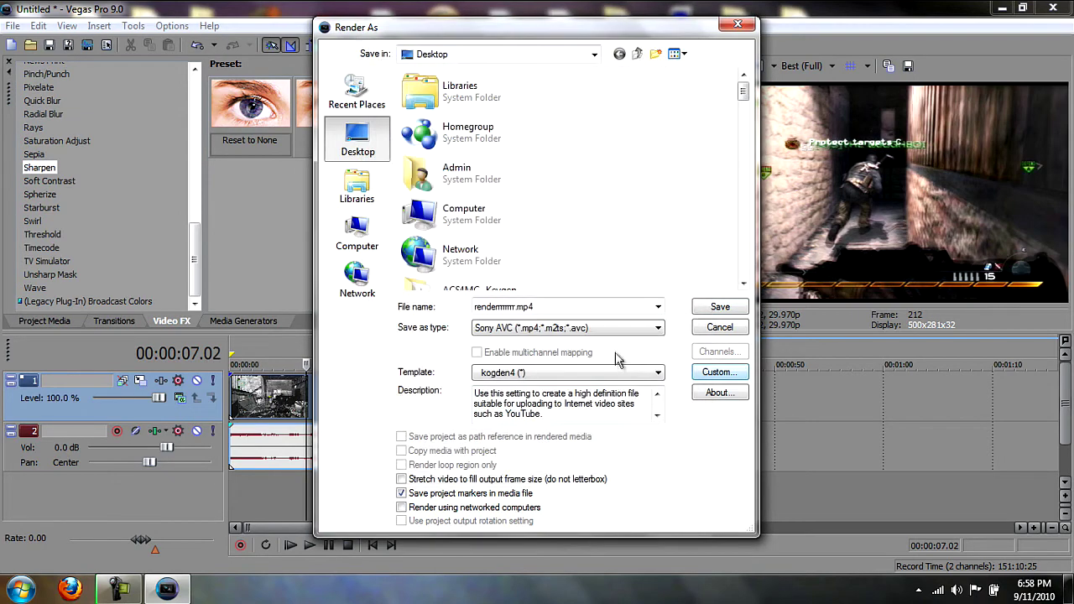
# Save the custom Sony AVC settings as template xKwiK and render the MP4 to the Desktop
pyautogui.click(715, 373)
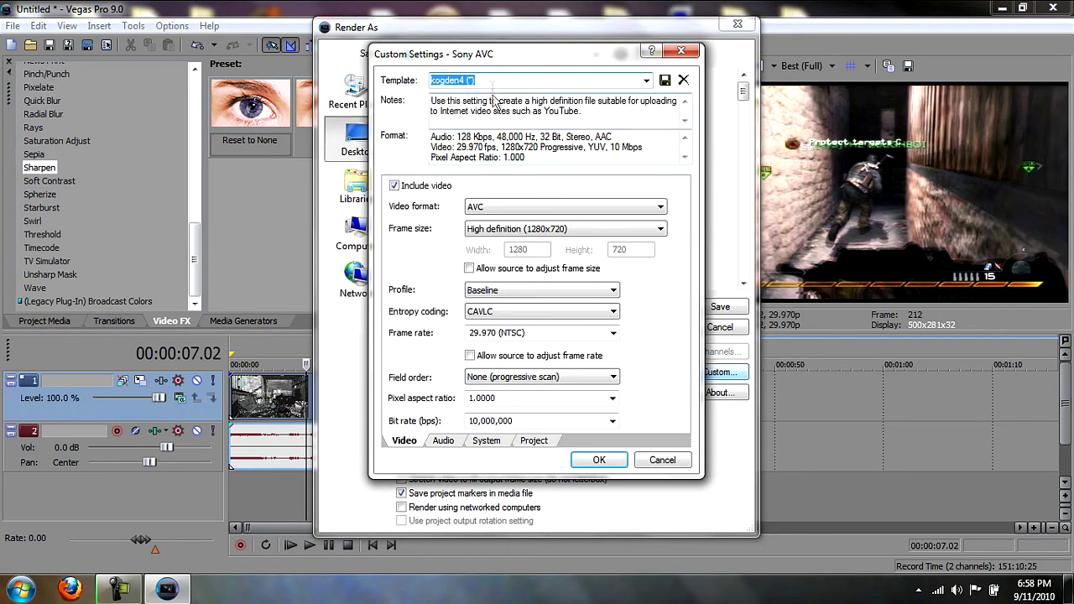
pyautogui.moveTo(475, 79); pyautogui.dragTo(403, 85)
pyautogui.write('xKwiK')
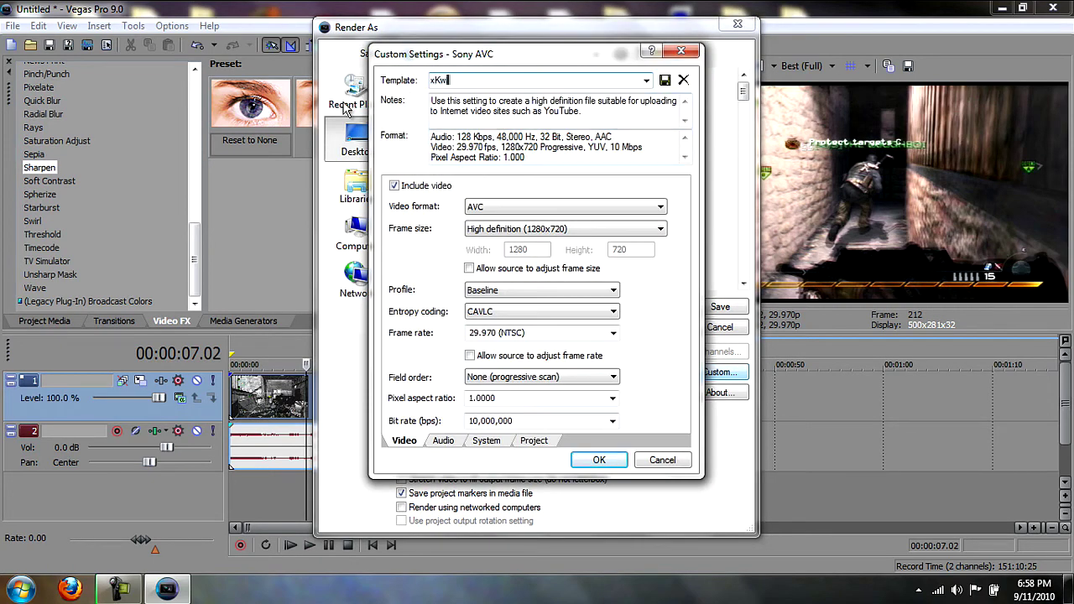
pyautogui.click(665, 79)
pyautogui.click(610, 466)
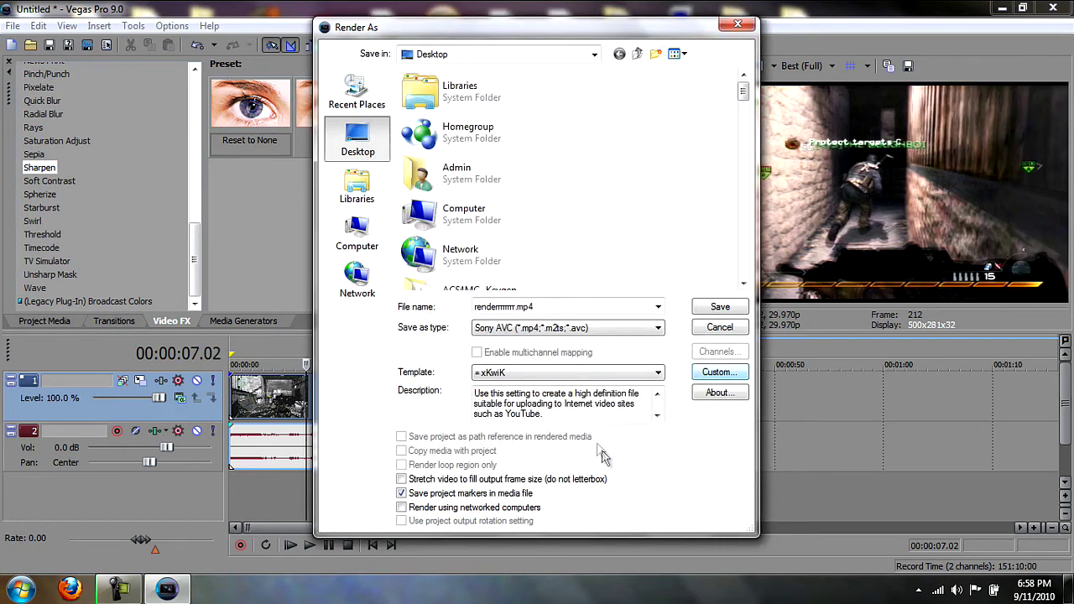
pyautogui.click(737, 307)
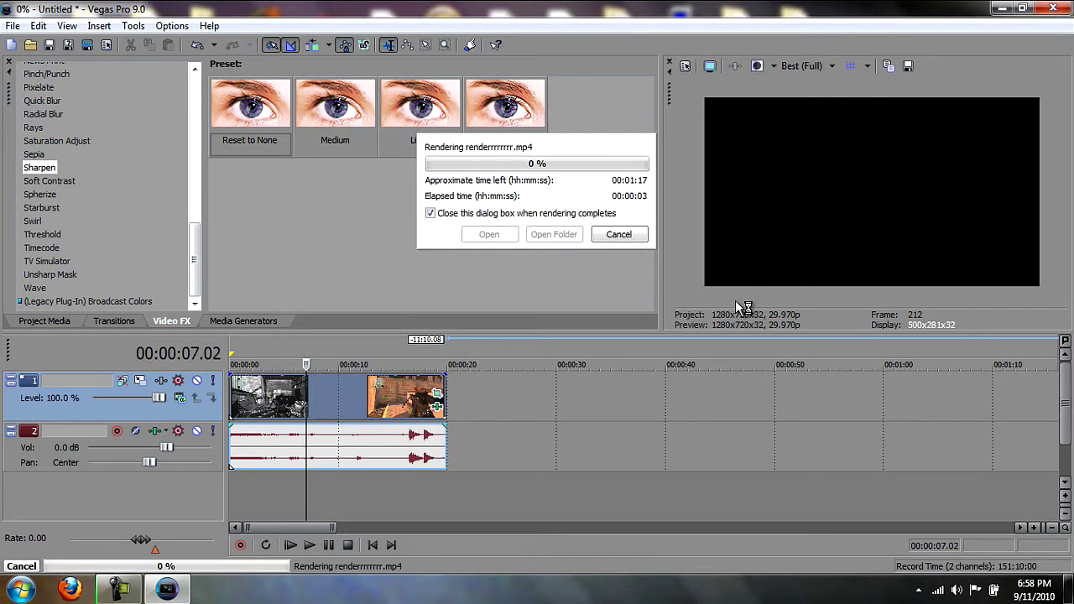
pyautogui.click(131, 586)
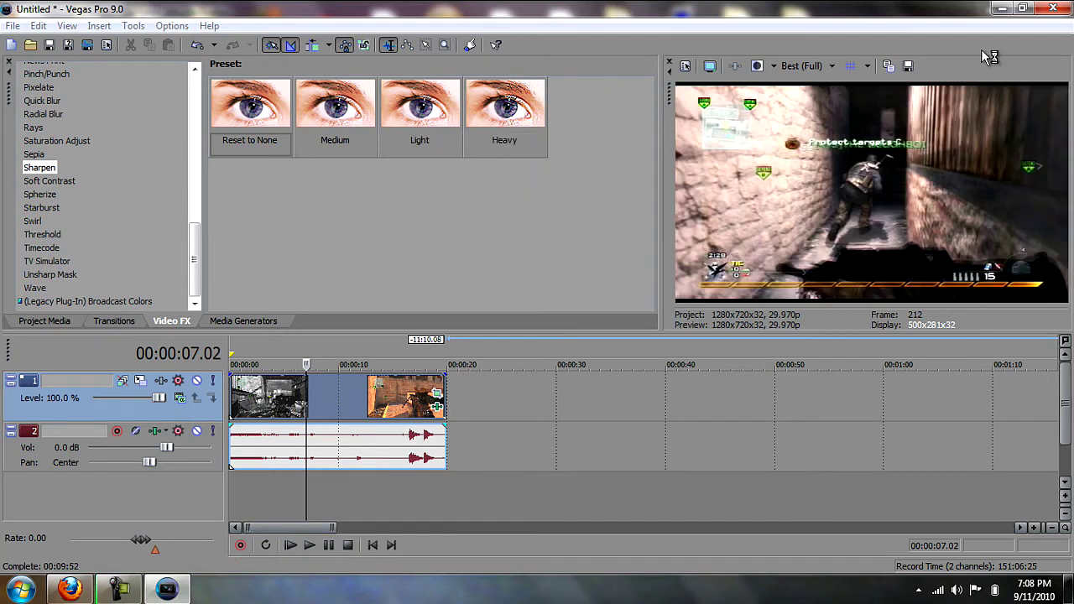
# Close Vegas Pro without saving the Untitled project
pyautogui.click(1057, 8)
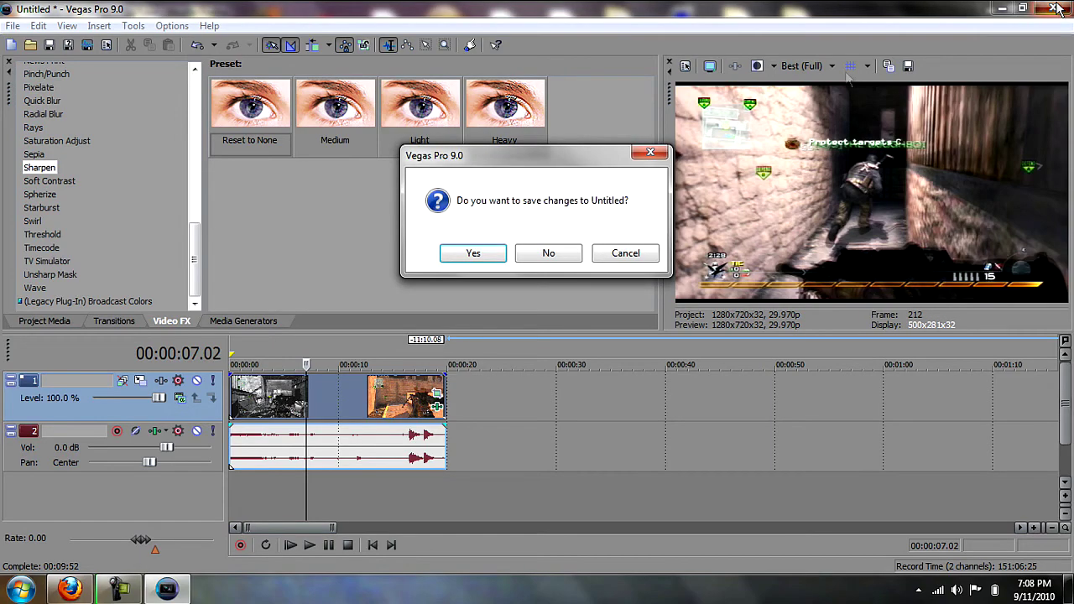
pyautogui.click(561, 254)
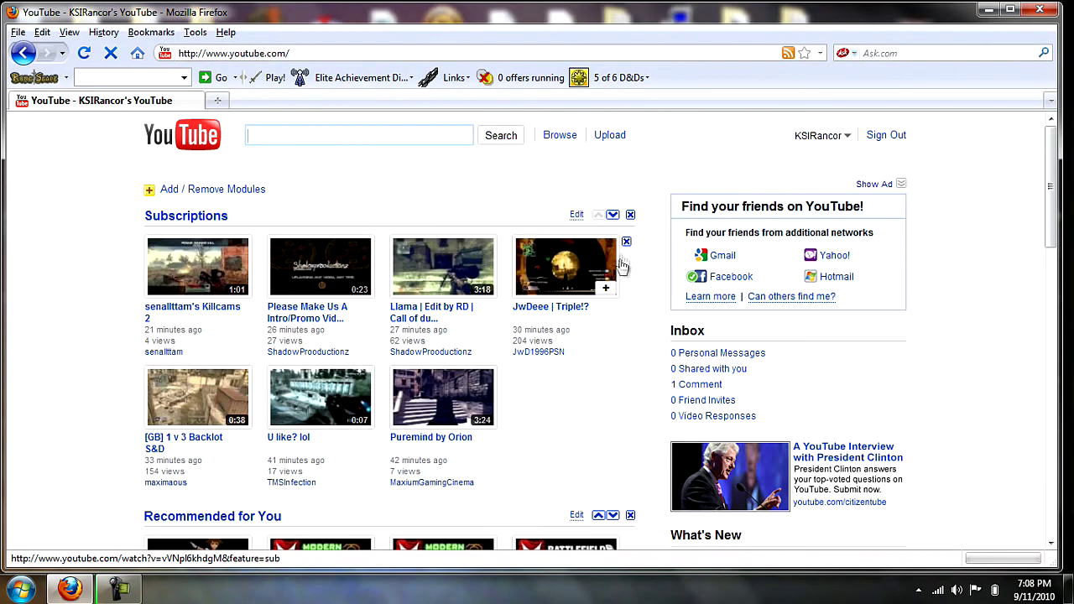
# Check the Properties of renderrrrrrr.mp4 on the Desktop (24.8 MB), then restore Firefox
pyautogui.click(988, 10)
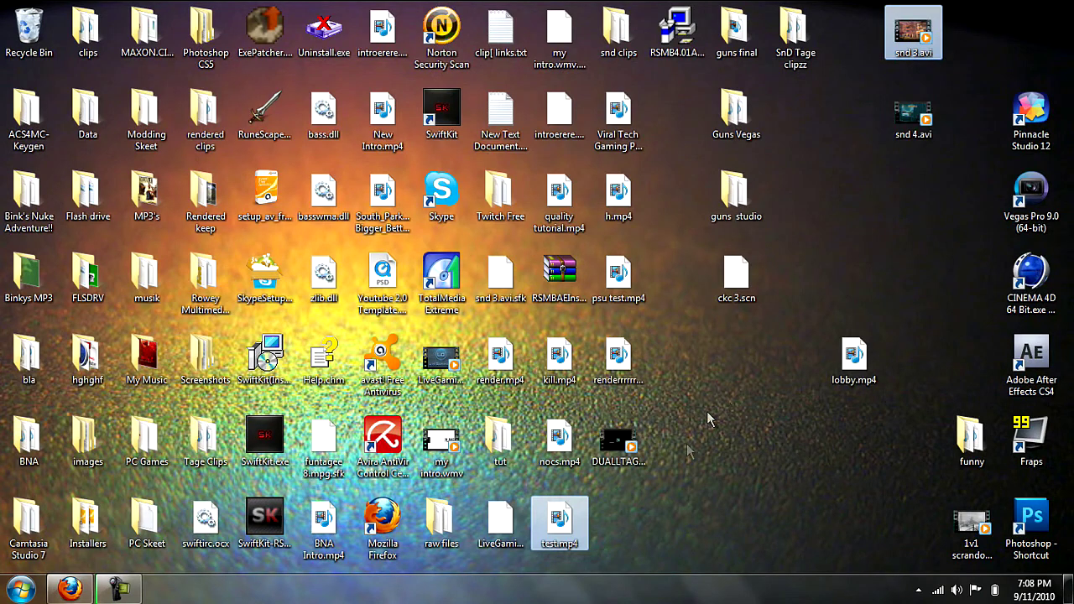
pyautogui.click(673, 507)
pyautogui.click(619, 360)
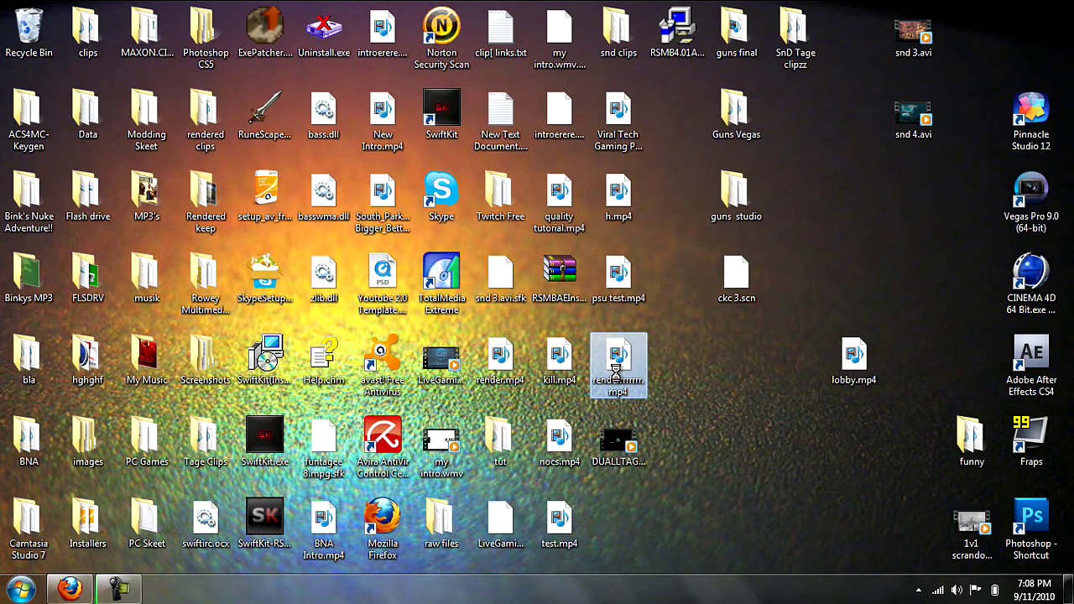
pyautogui.rightClick(616, 374)
pyautogui.click(671, 566)
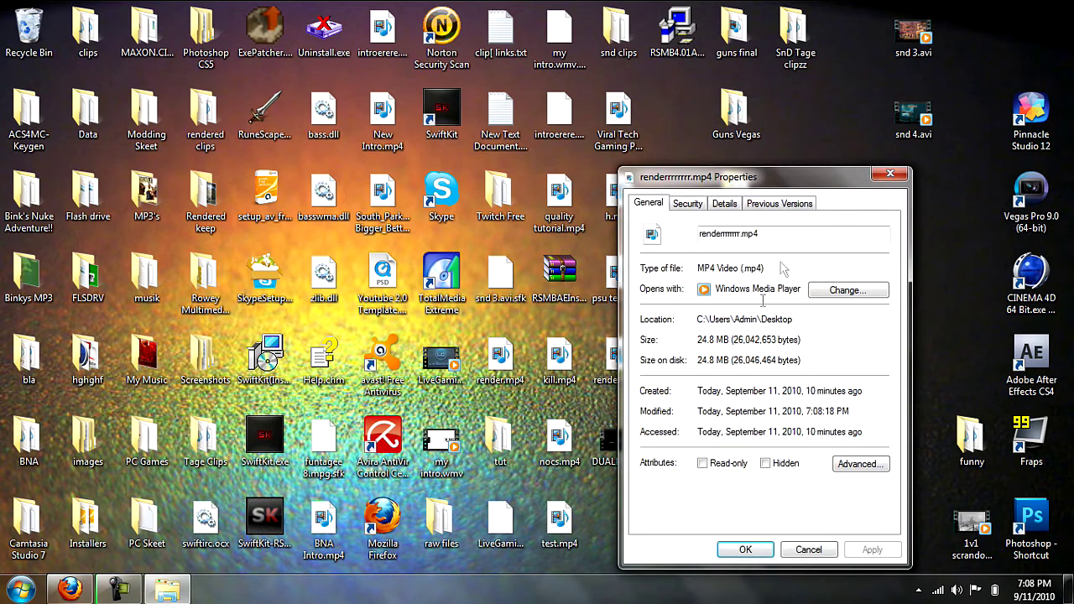
pyautogui.click(889, 174)
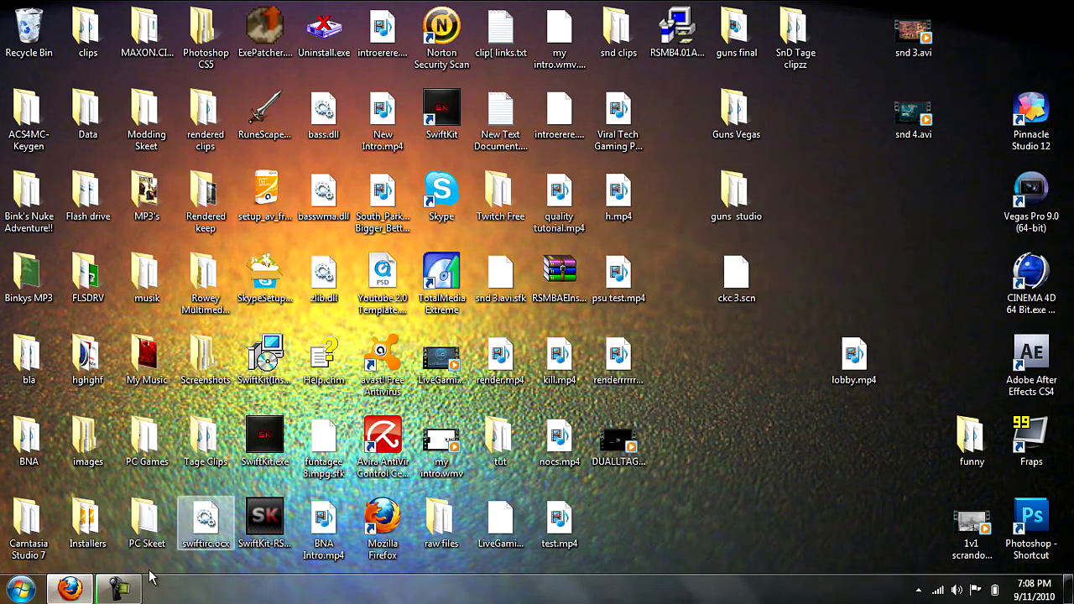
pyautogui.click(71, 588)
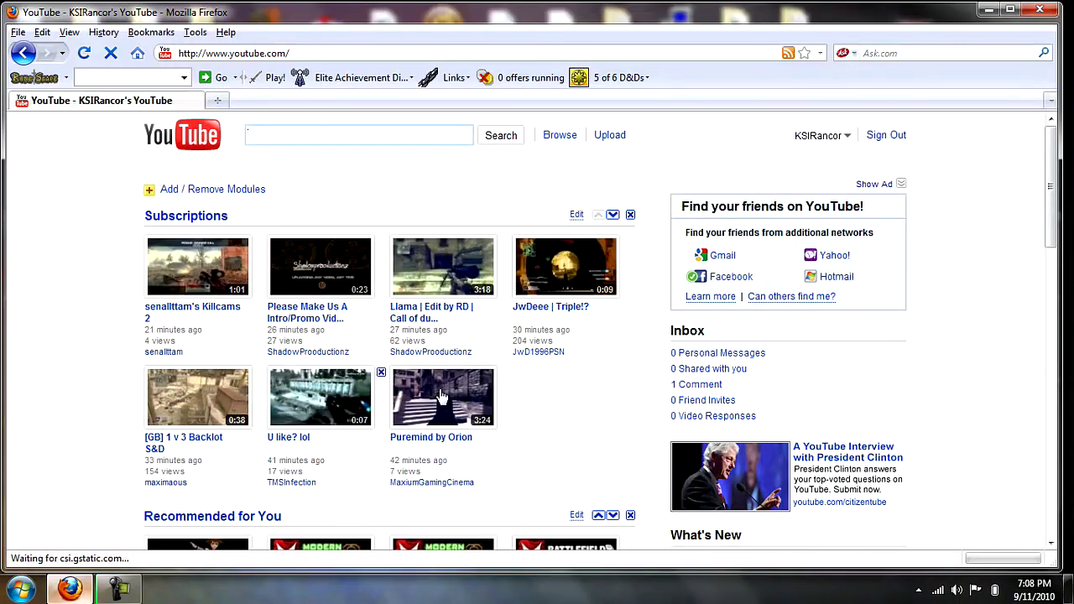
# Open the '1 Comment' inbox and expand the comment on Twitch Test - AAE
pyautogui.click(686, 390)
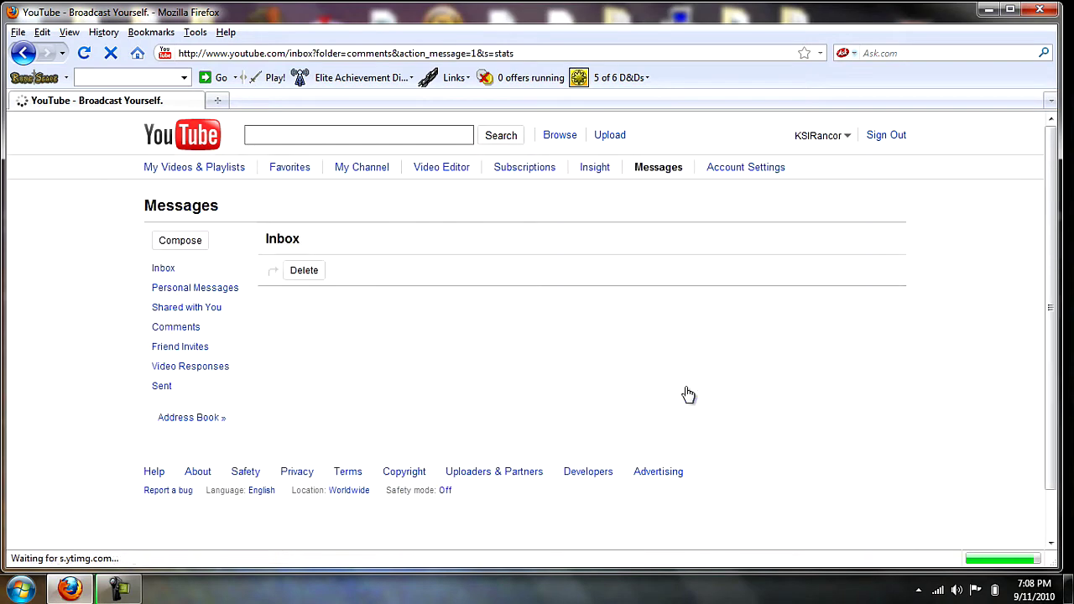
pyautogui.click(451, 319)
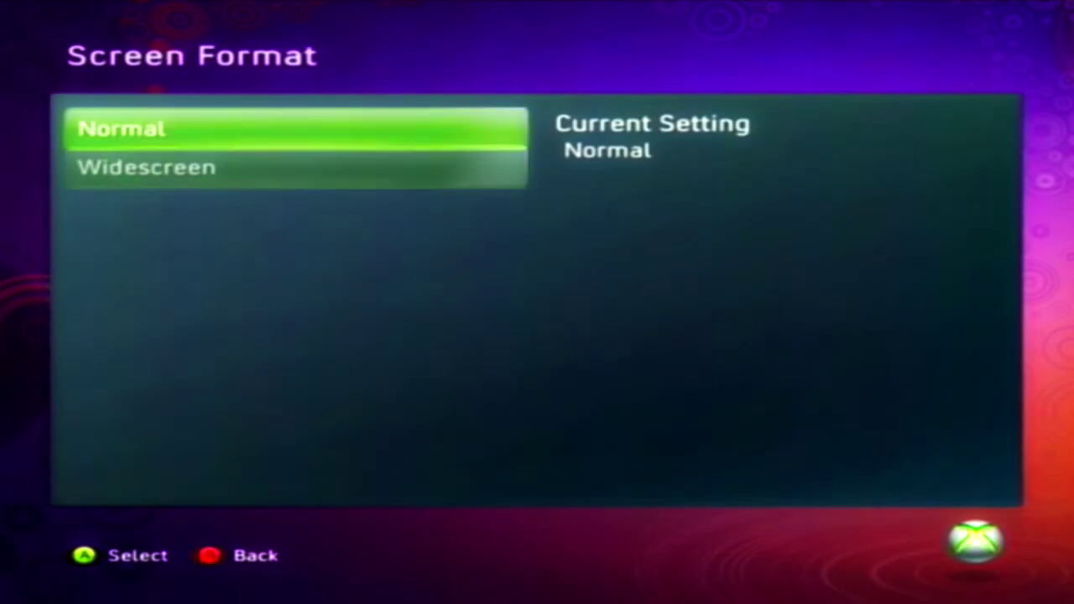
# Switch the Xbox screen format from Normal to Widescreen, then return it to Normal
pyautogui.press('Up')
pyautogui.press('Return')
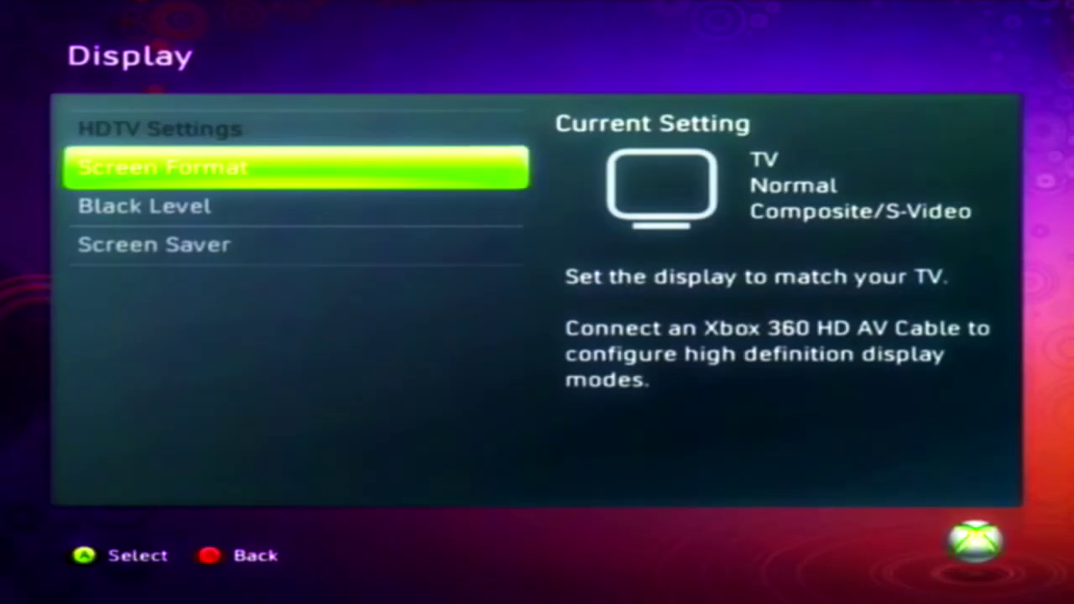
pyautogui.press('Return')
pyautogui.press('Down')
pyautogui.press('Return')
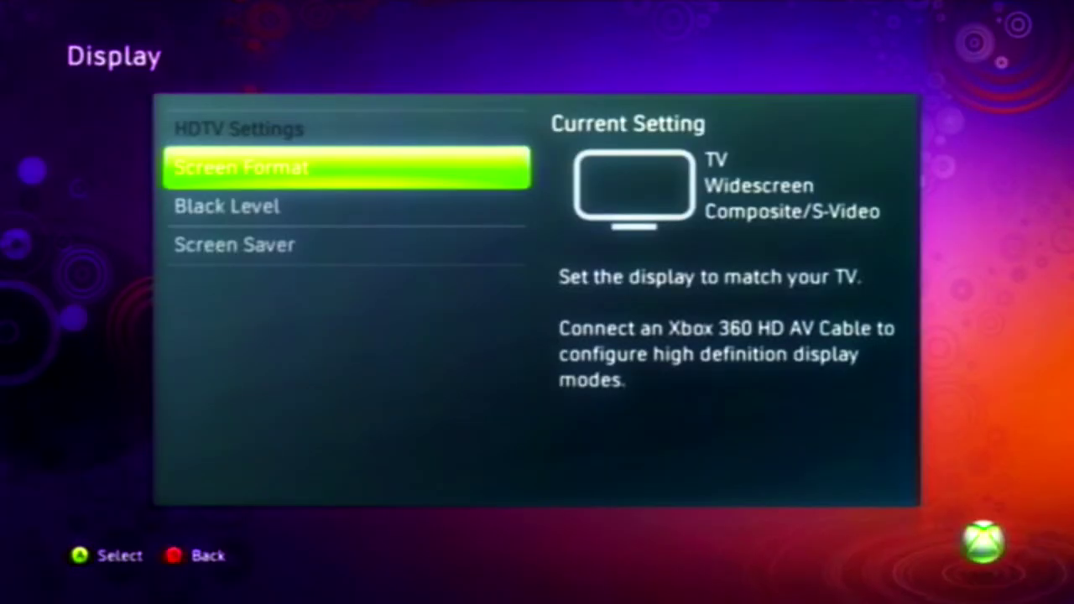
pyautogui.press('Return')
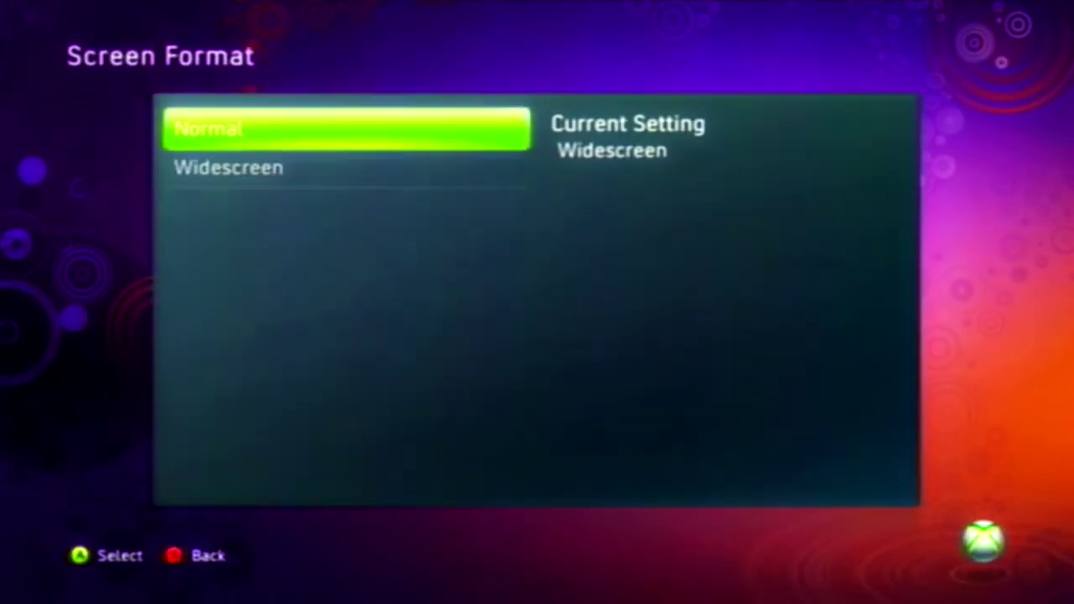
pyautogui.press('Return')
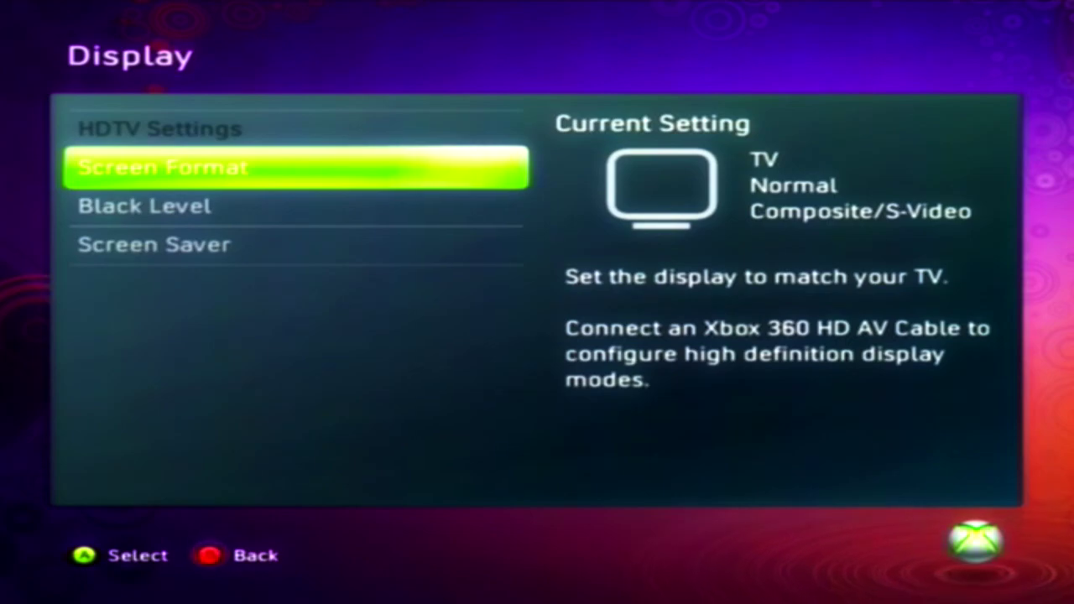